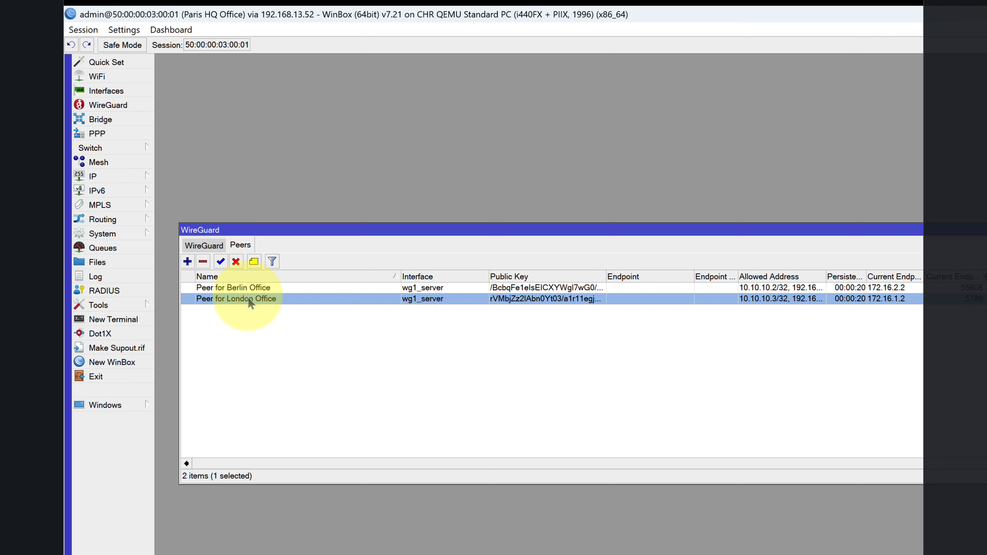
Add a WireGuard peer named 'Peer for RoadWarrior client' on interface wg1_server.
click(188, 262)
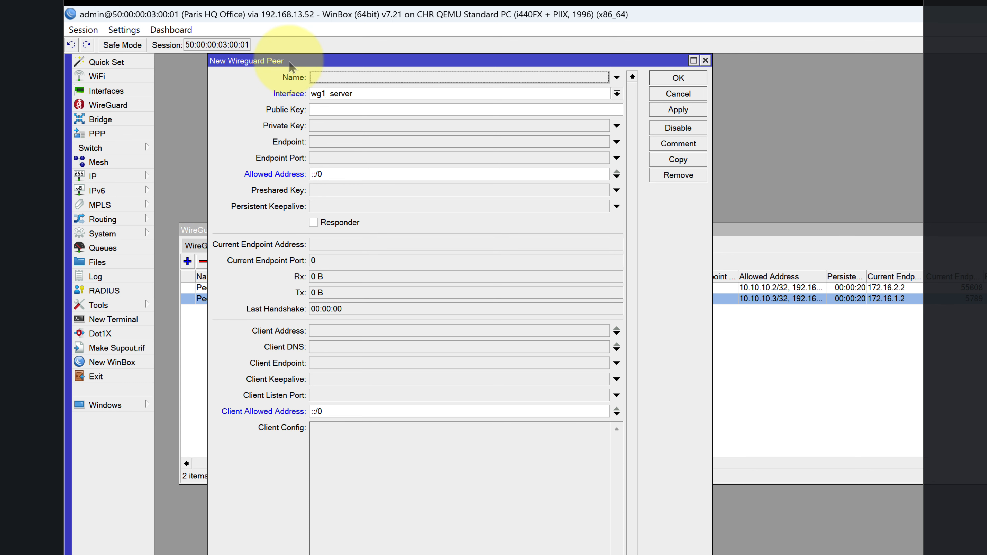
drag(294, 63, 388, 65)
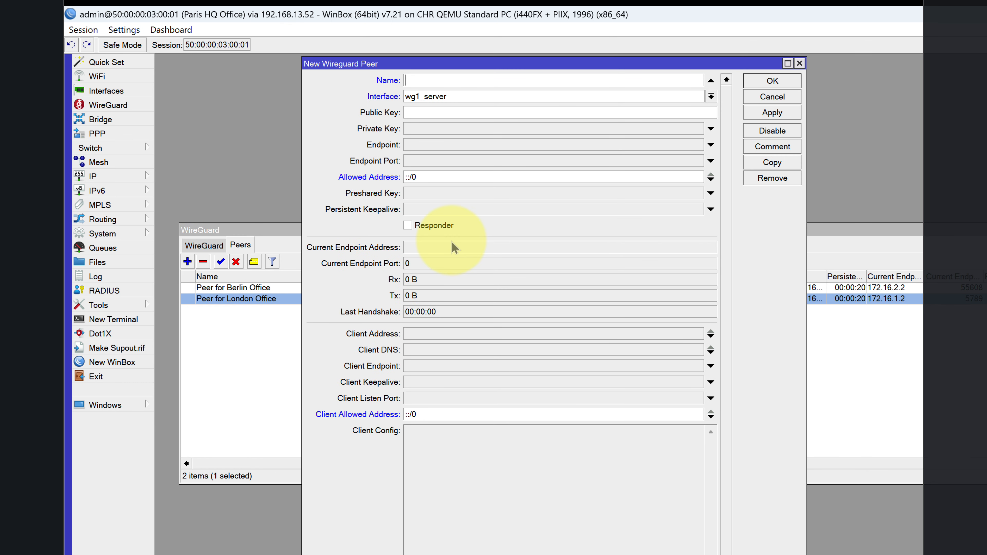
text(Perr)
text(er)
text( fo)
text(r Road)
text(Warri)
text(or)
text( client)
click(706, 97)
click(699, 108)
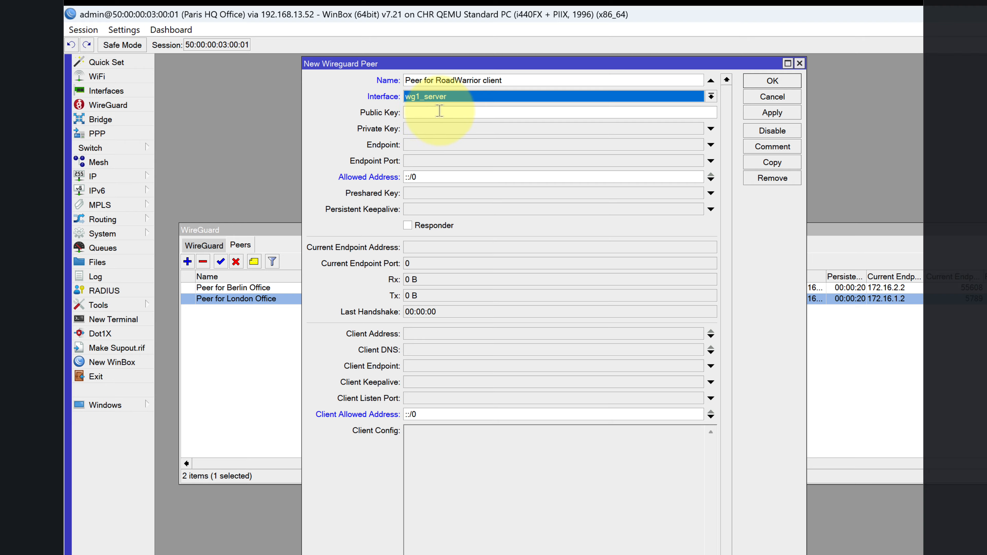
drag(454, 69, 562, 102)
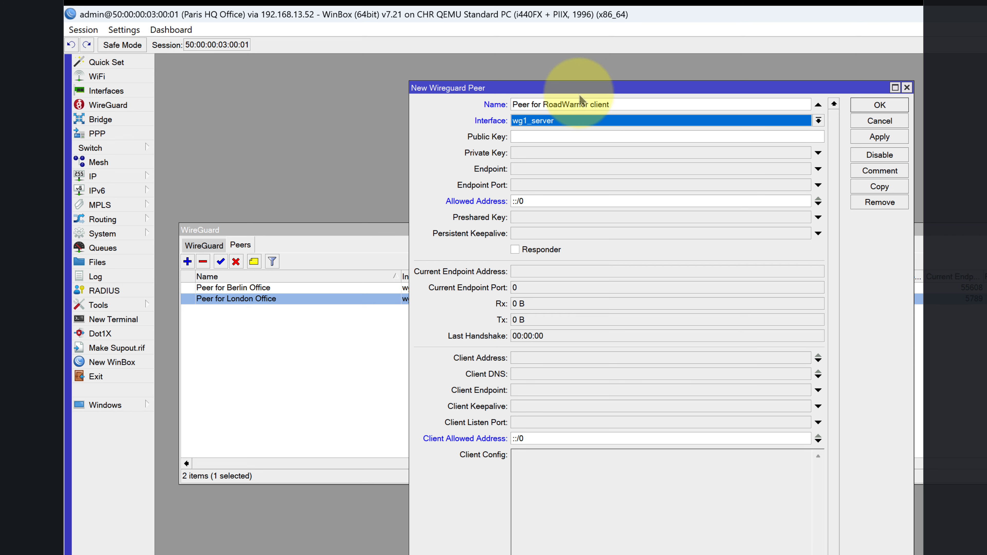
drag(579, 90, 887, 80)
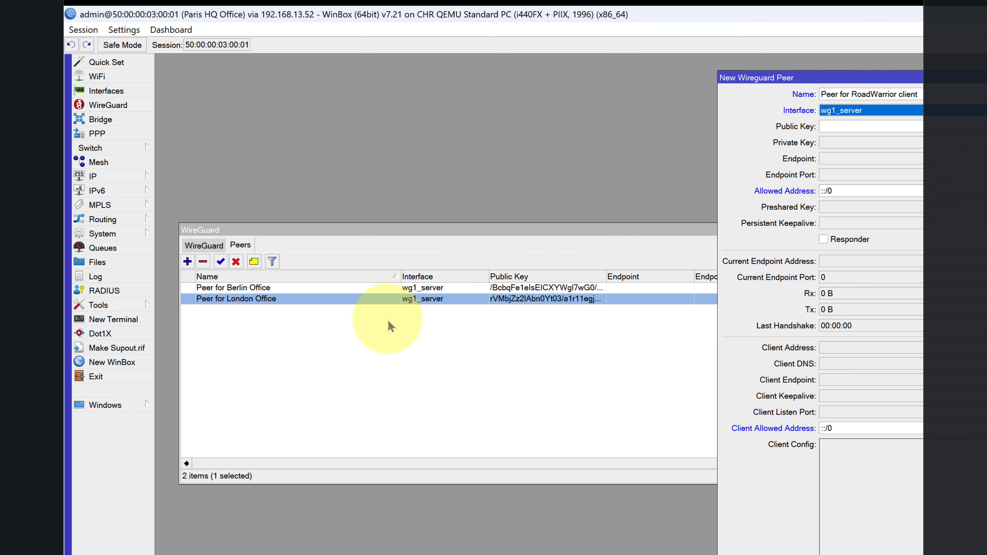
Create and apply a new WireGuard interface named test to generate its keys.
click(204, 245)
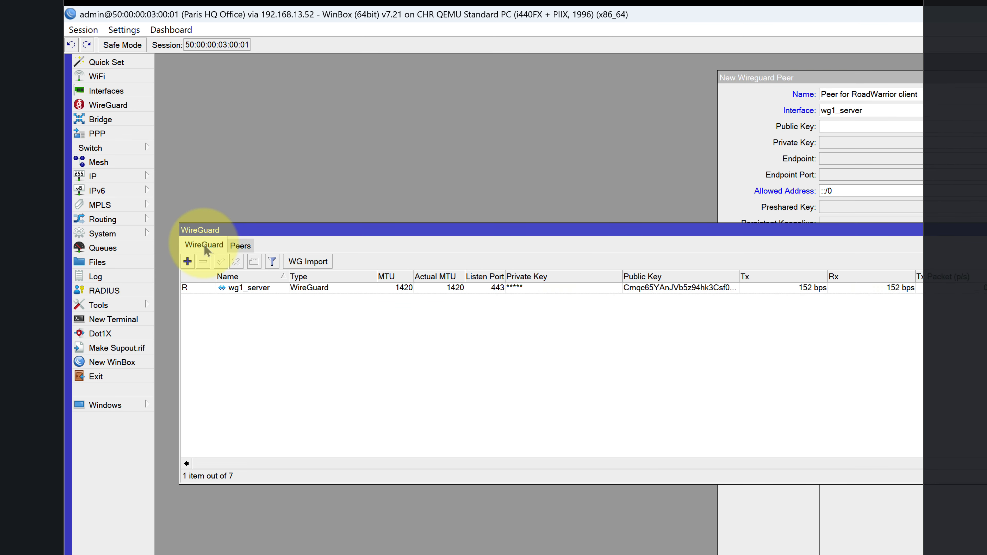
click(188, 261)
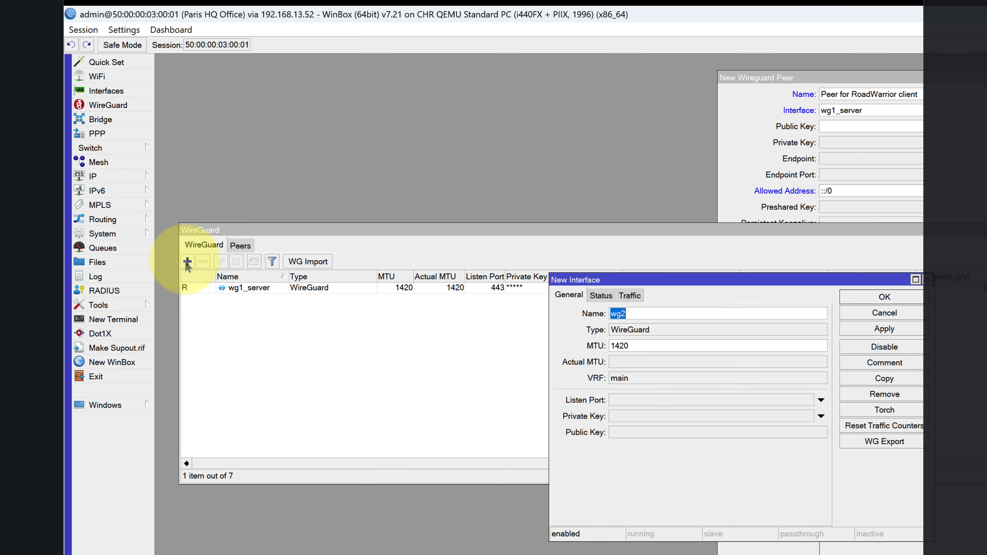
text(test)
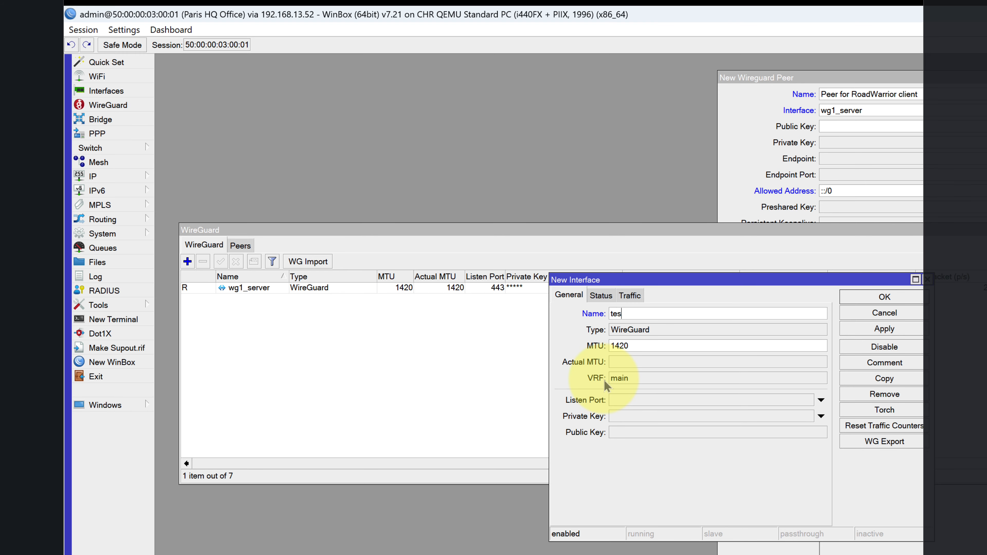
click(863, 330)
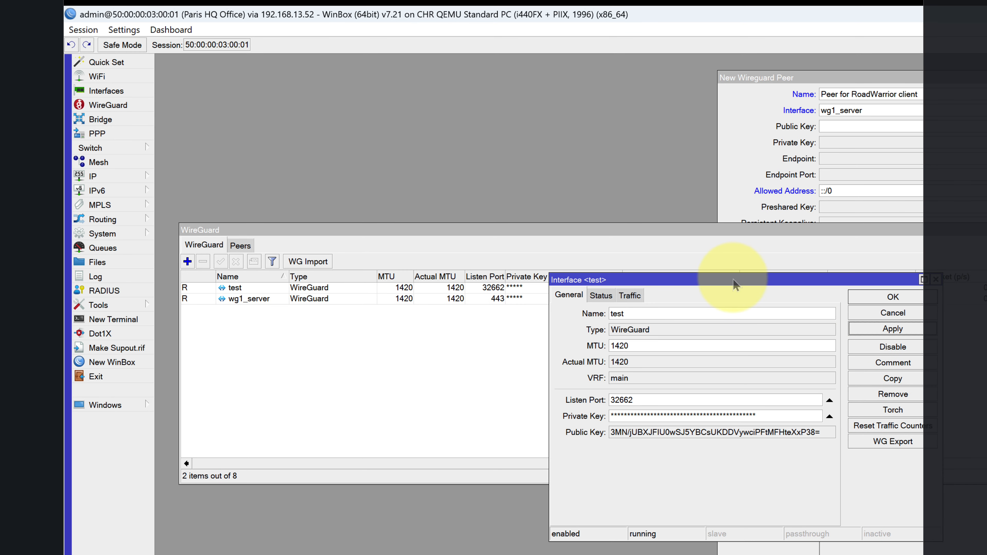
drag(734, 279, 526, 333)
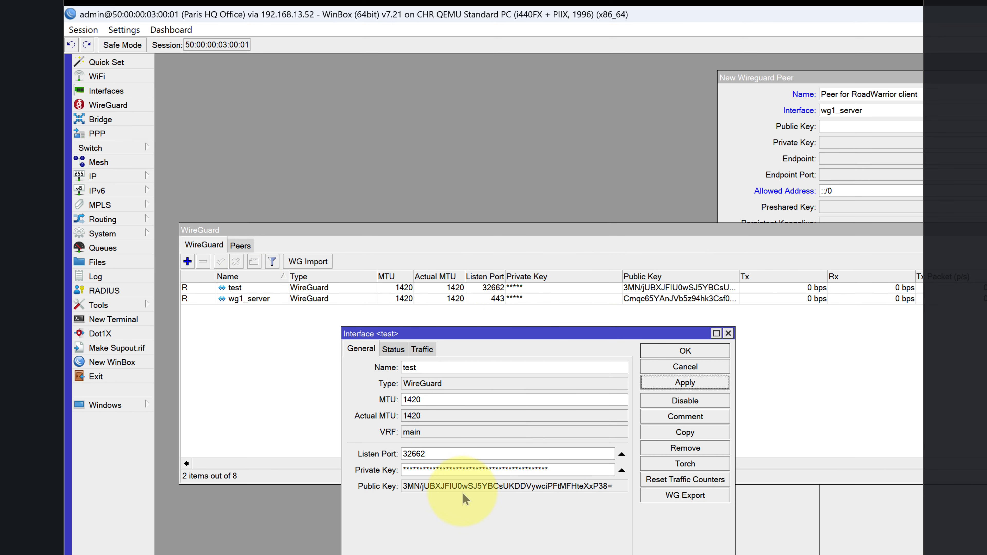
Turn off Hide Passwords and copy the test interface's full public key.
click(121, 34)
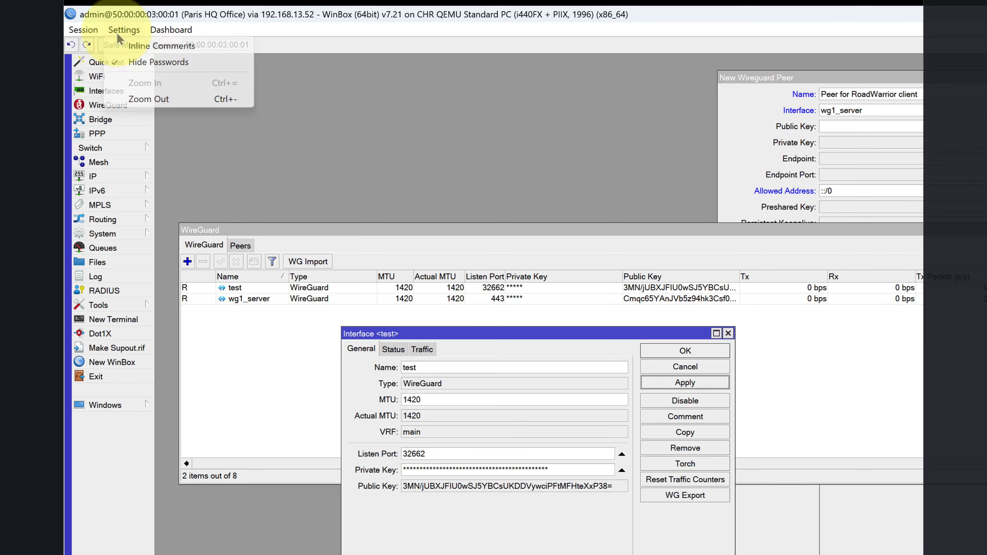
click(157, 63)
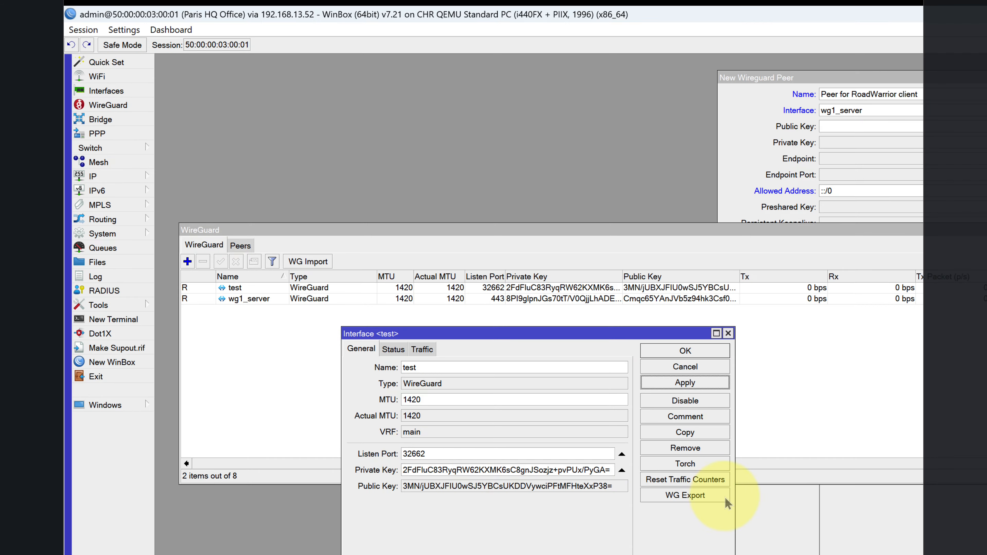
drag(734, 502, 838, 501)
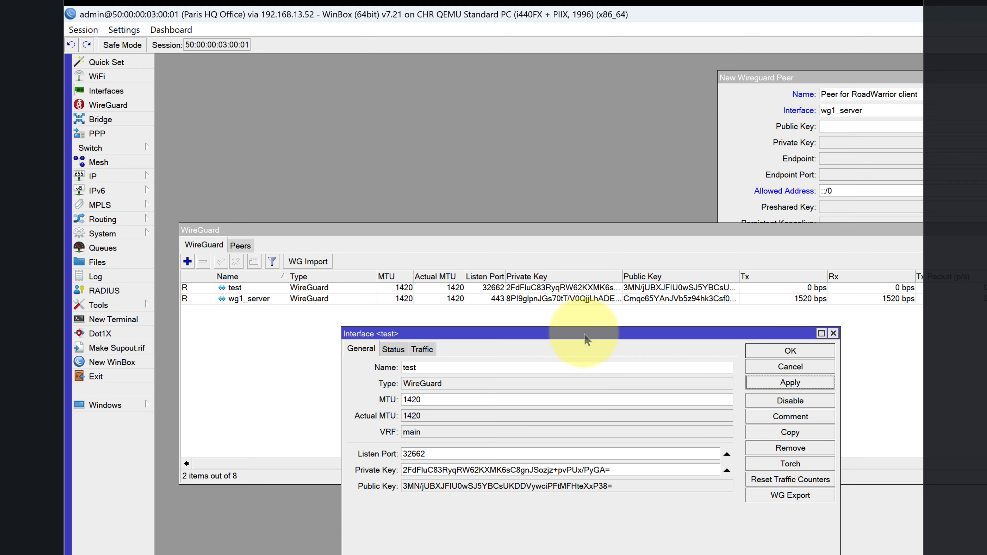
drag(590, 338, 548, 346)
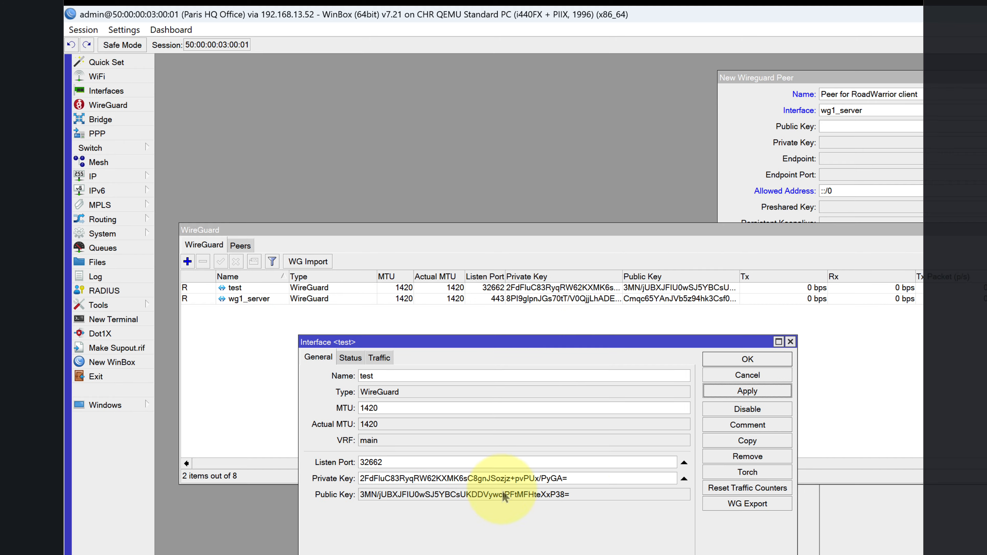
click(574, 495)
drag(574, 495, 373, 495)
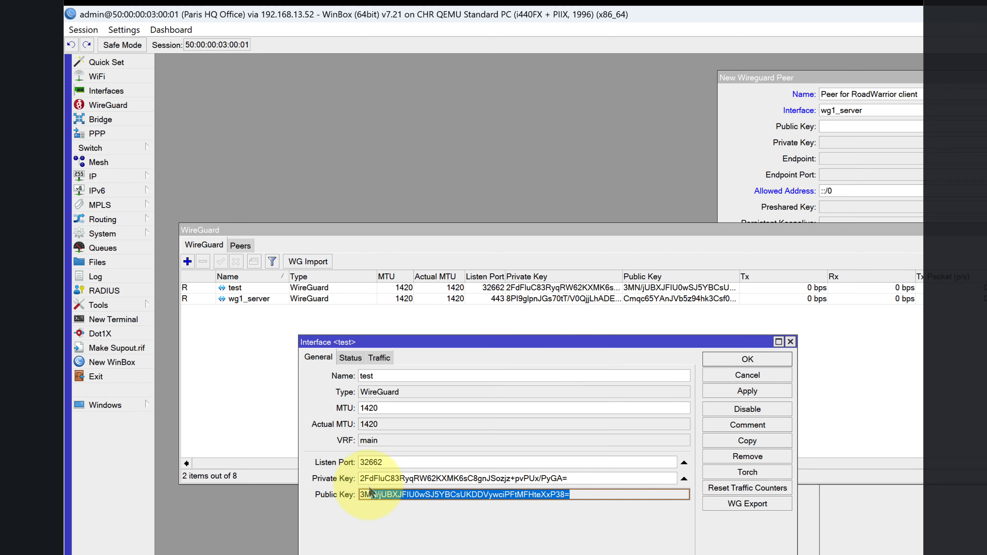
right_click(408, 496)
click(437, 503)
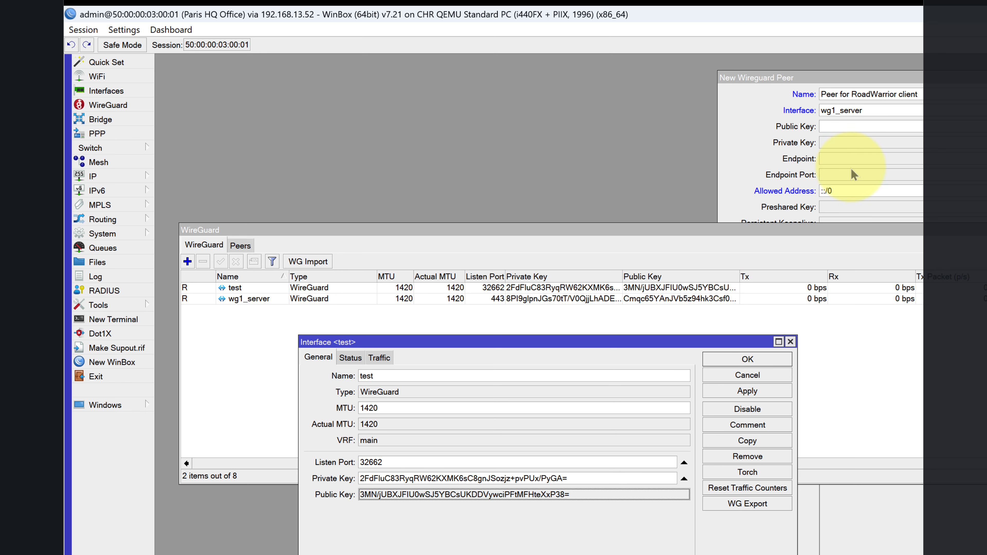
Paste the copied public key into the peer and set Allowed Address 10.10.10.100/32.
click(832, 129)
right_click(832, 129)
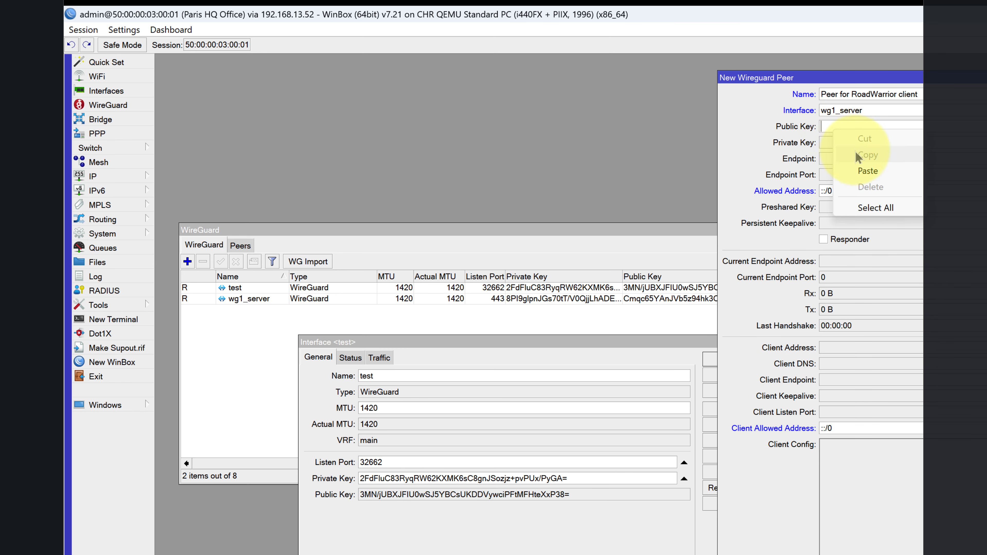
click(865, 165)
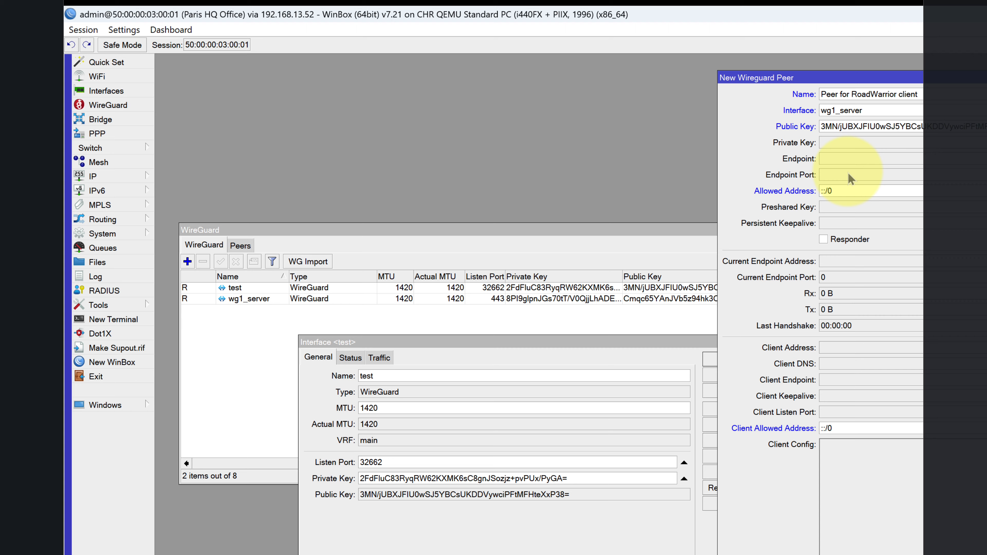
click(764, 189)
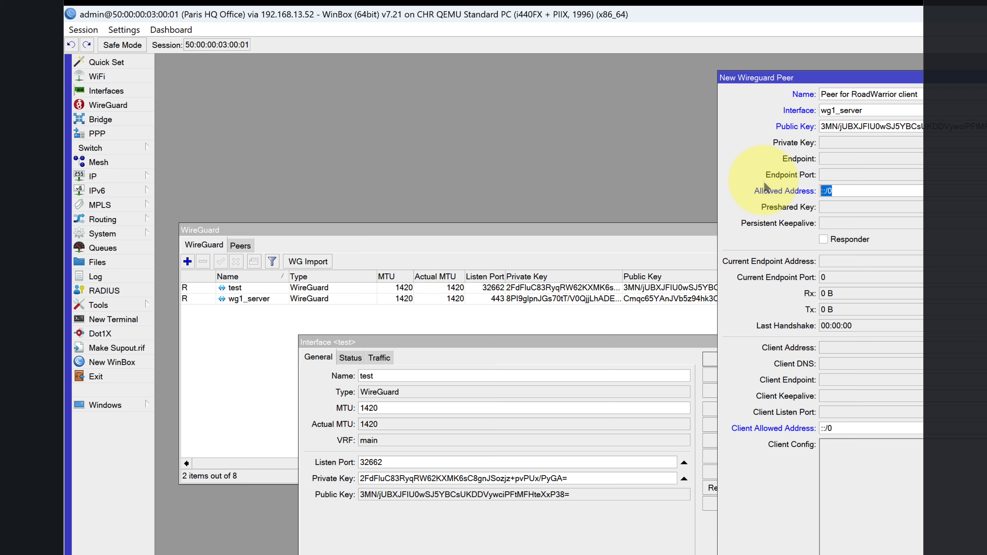
text(10.10.10.100/32)
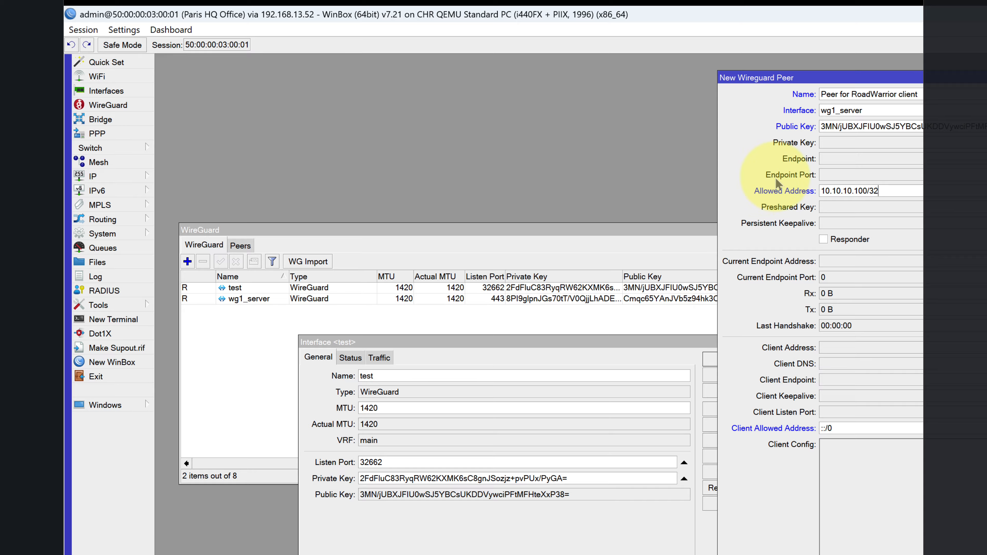
Set Preshared Key to auto, enable Responder, set keepalive 00:00:20, and apply the peer.
click(854, 207)
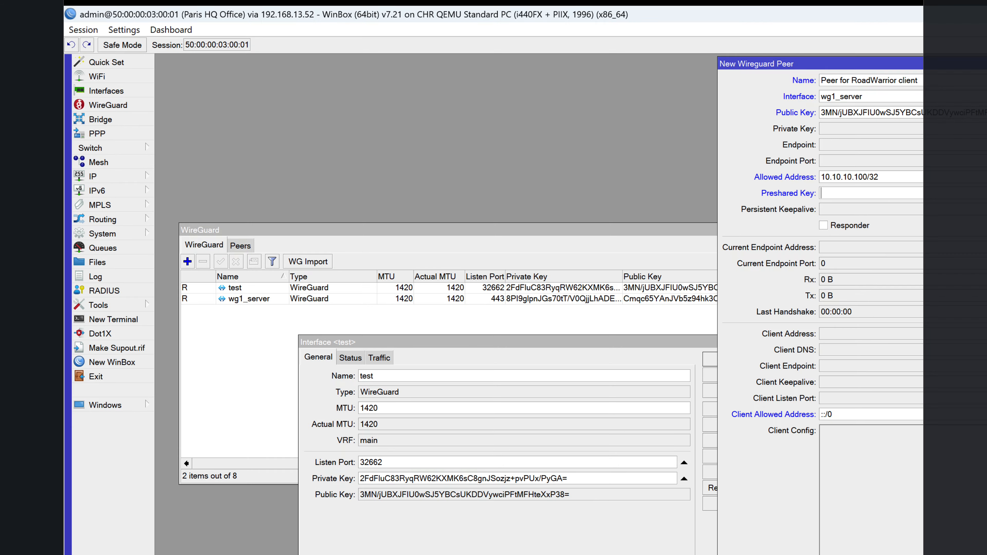
click(985, 193)
click(889, 203)
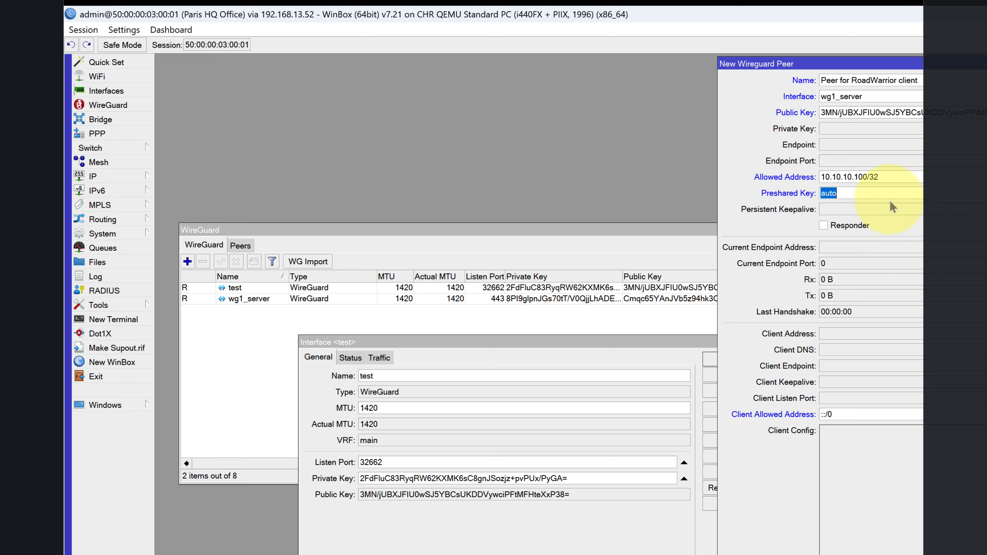
click(849, 225)
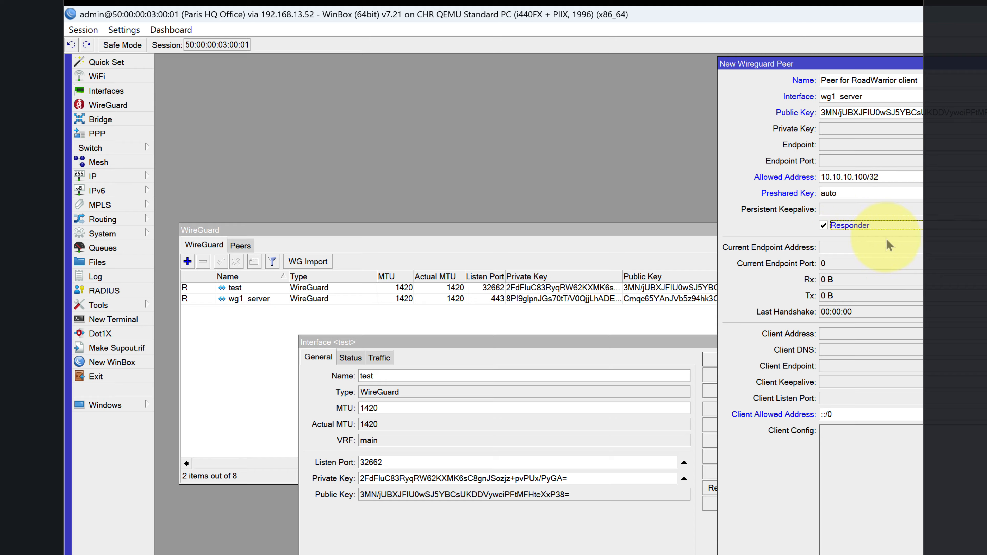
click(856, 210)
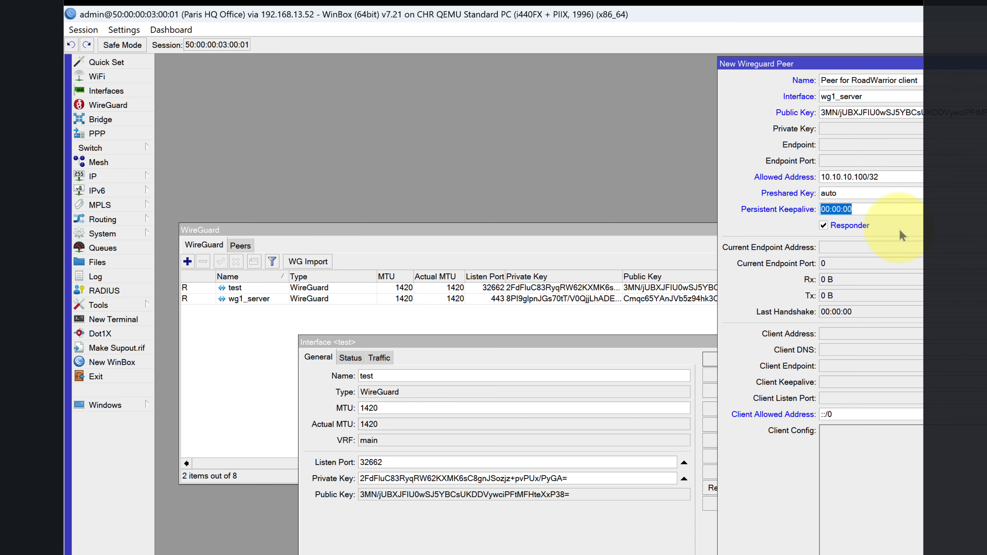
key(End)
key(BackSpace)
key(BackSpace)
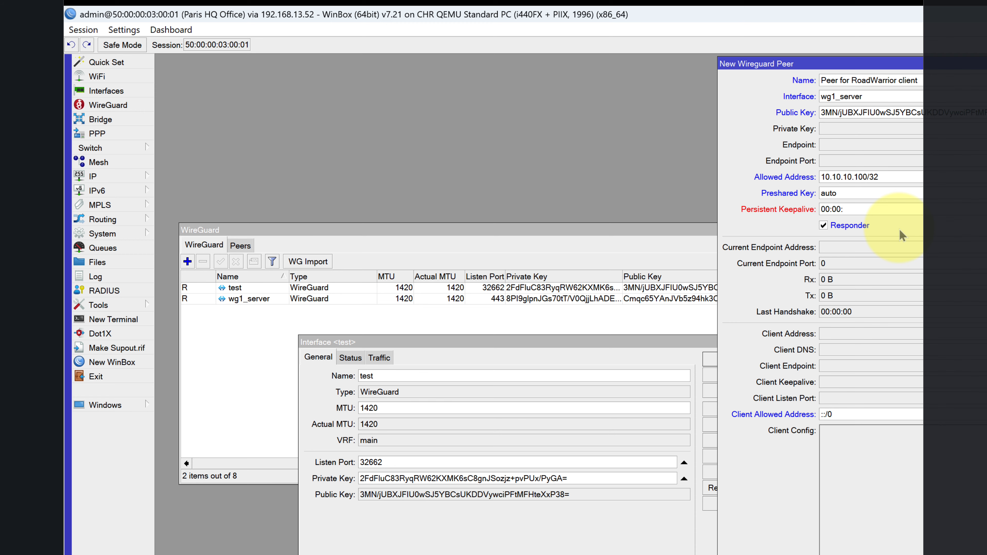
text(20)
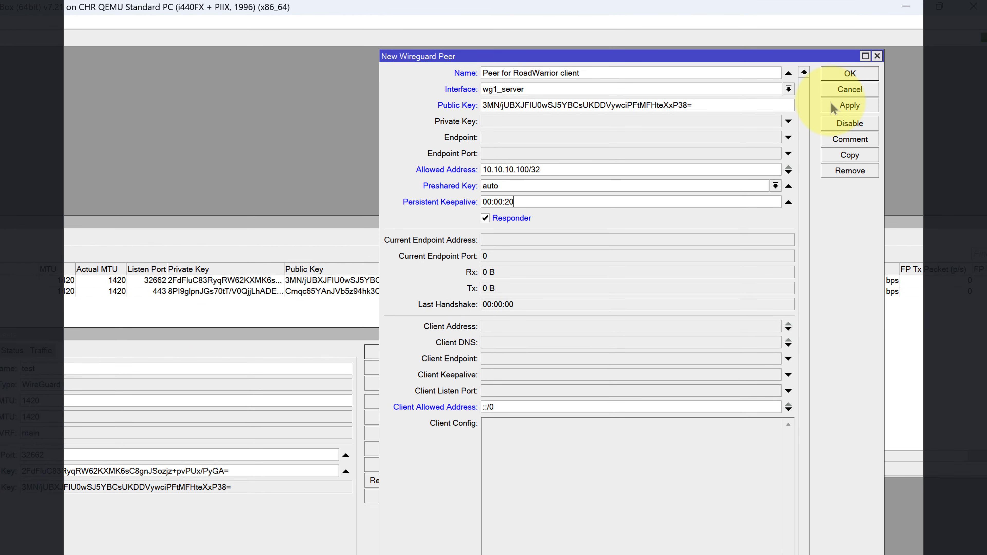
click(831, 103)
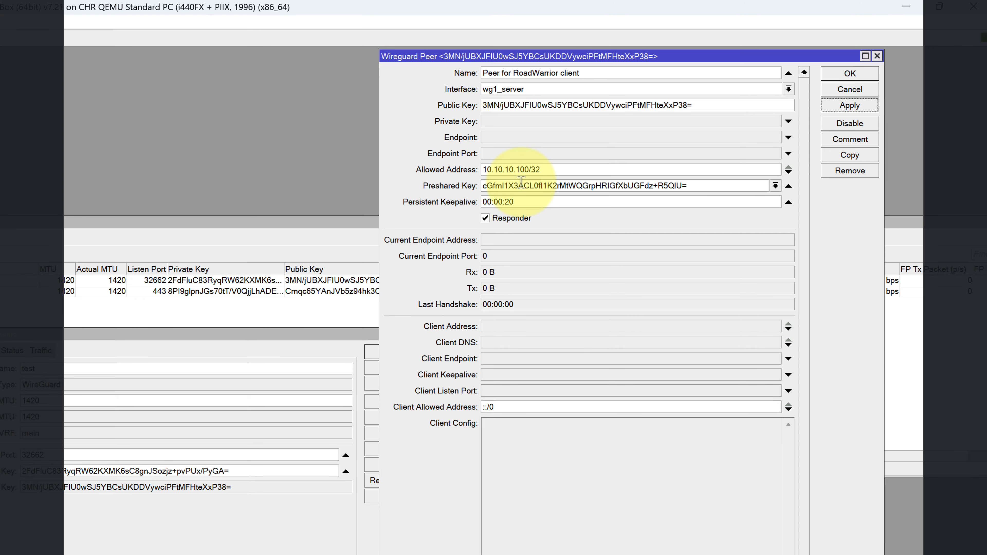
drag(534, 61, 617, 86)
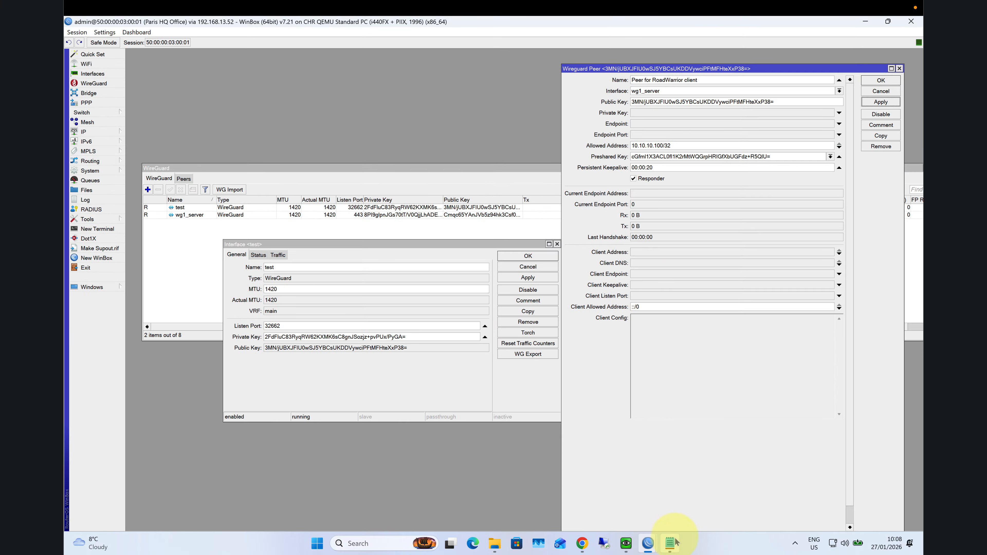
Open 'RoadWarriorWireGuard Full tunnel.txt' from the WG conf files folder in Notepad.
click(675, 544)
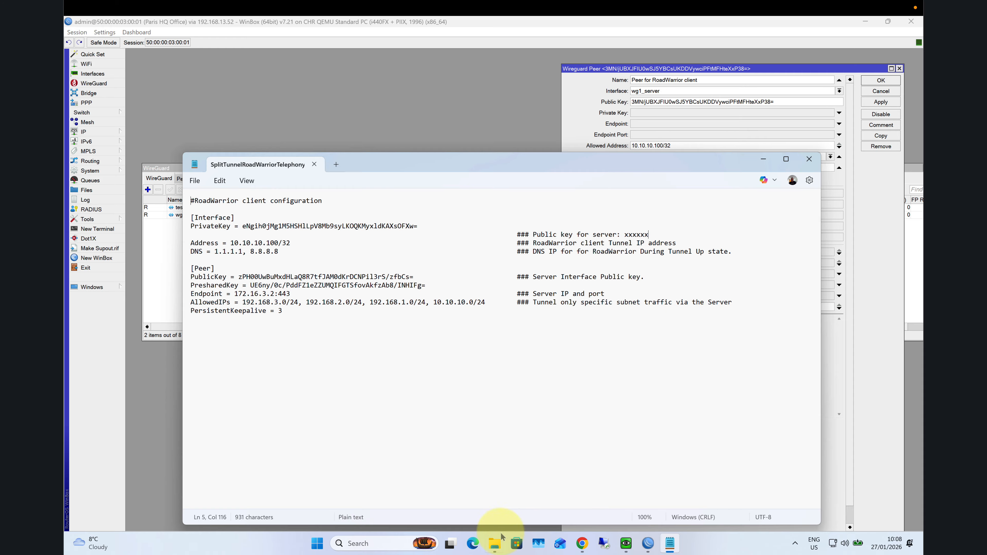
click(499, 541)
double_click(431, 206)
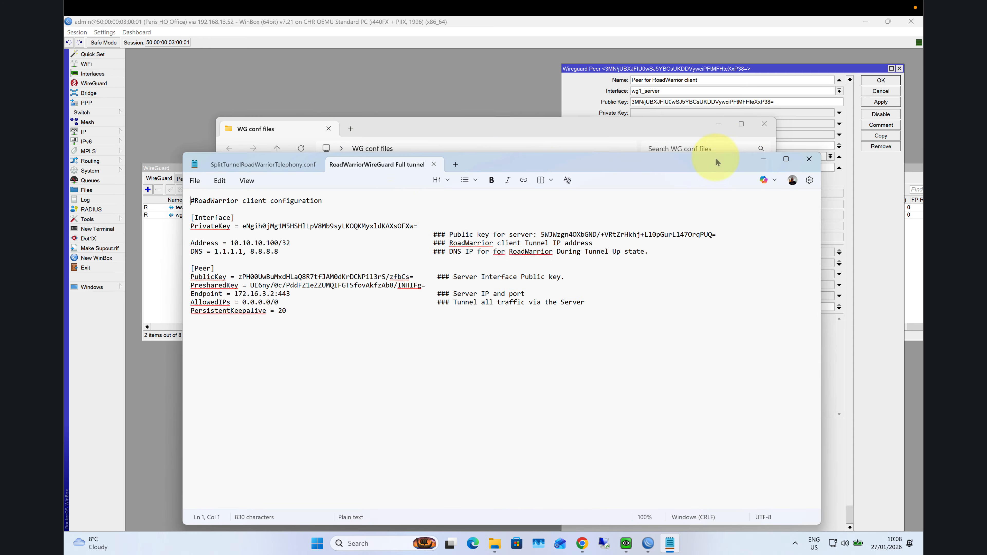
drag(675, 160, 711, 181)
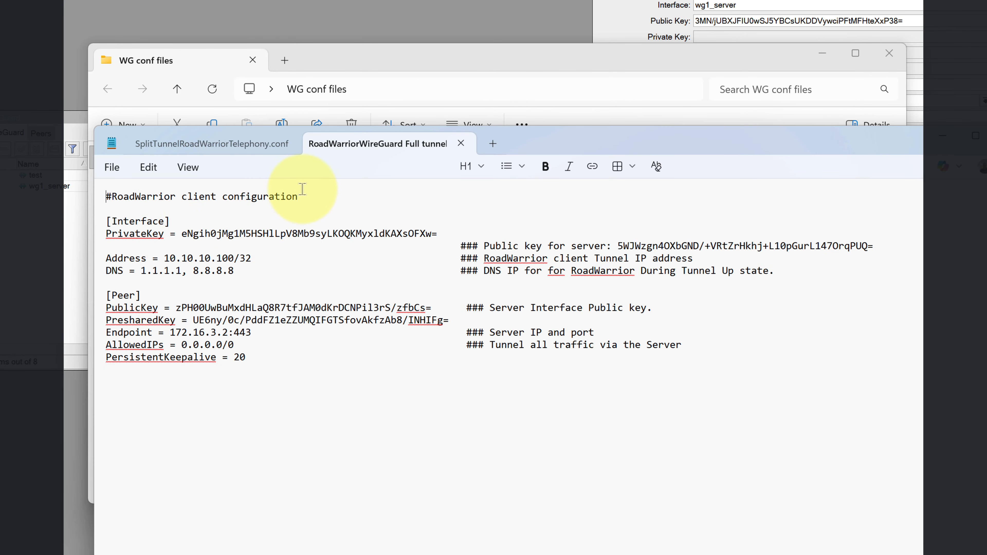
Minimize File Explorer and bring WinBox's test interface window to the front.
drag(565, 144, 633, 272)
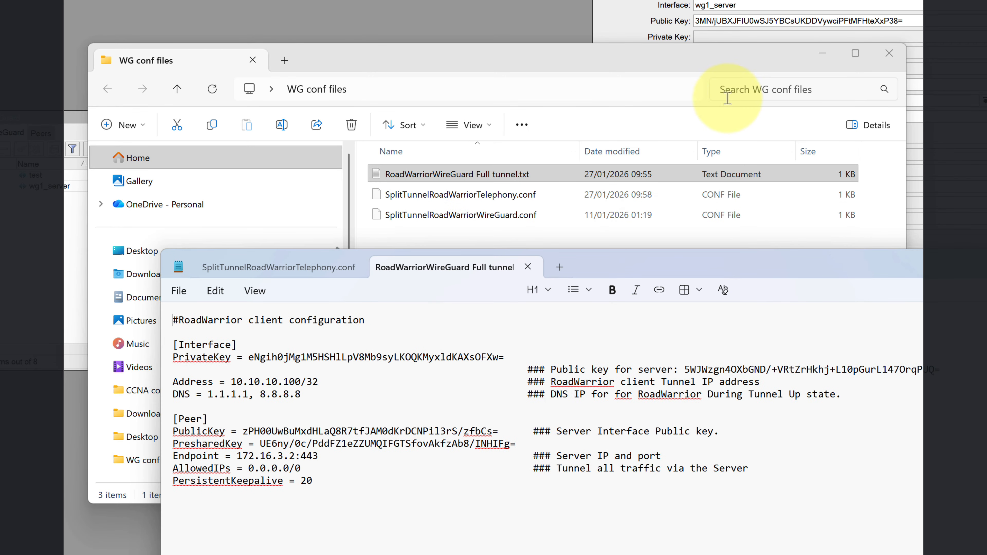
click(822, 54)
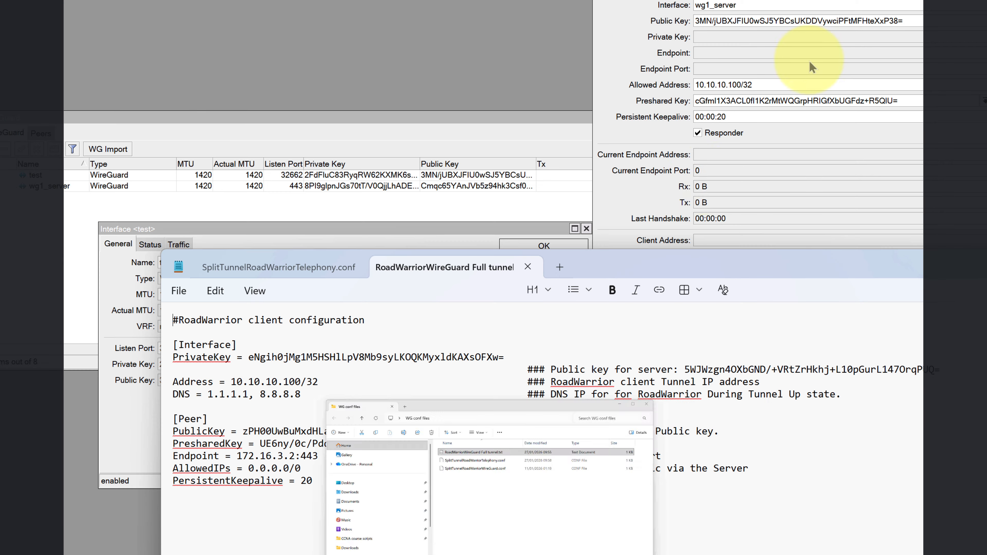
click(491, 228)
drag(489, 227, 470, 71)
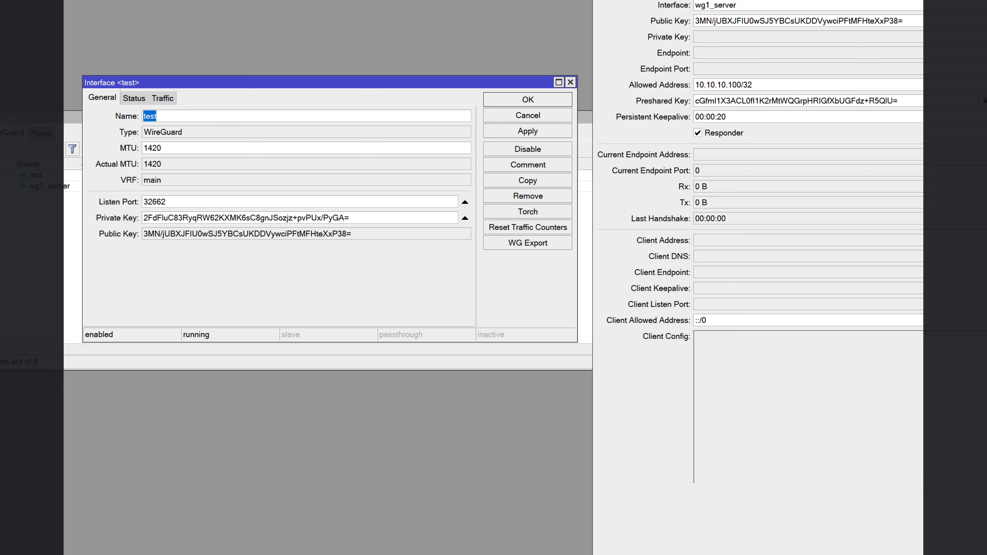
Copy the test interface's private key and paste it over the config's PrivateKey value.
click(767, 554)
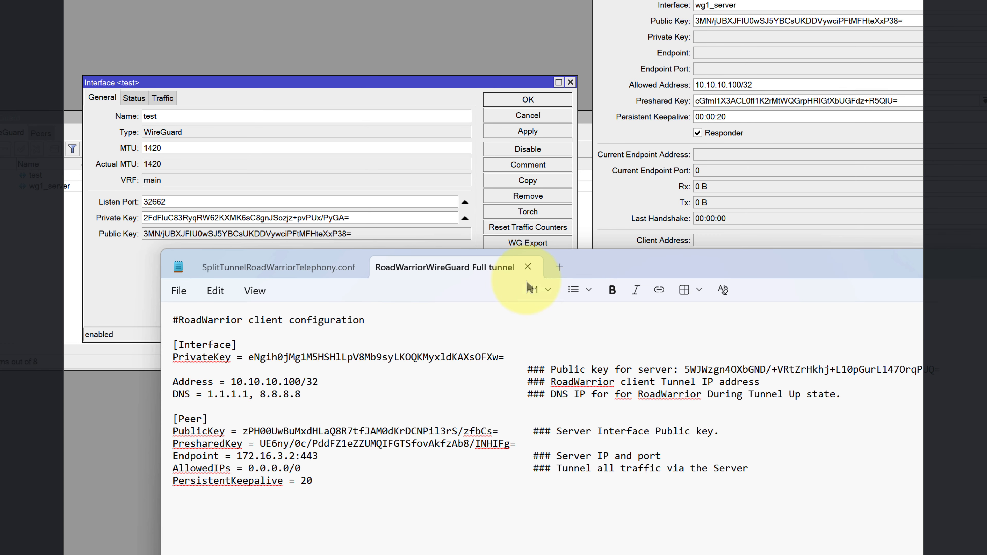
drag(674, 265, 640, 329)
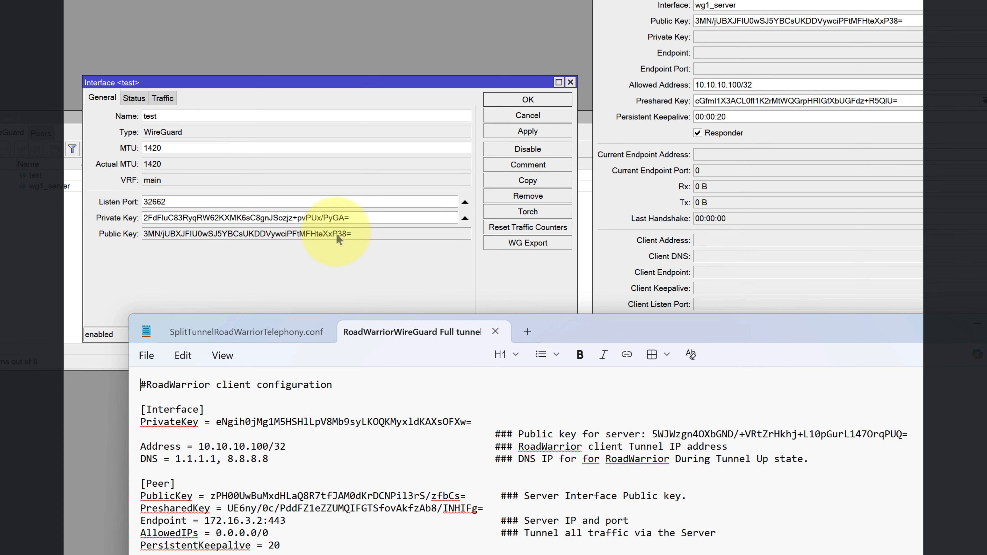
drag(351, 216, 145, 218)
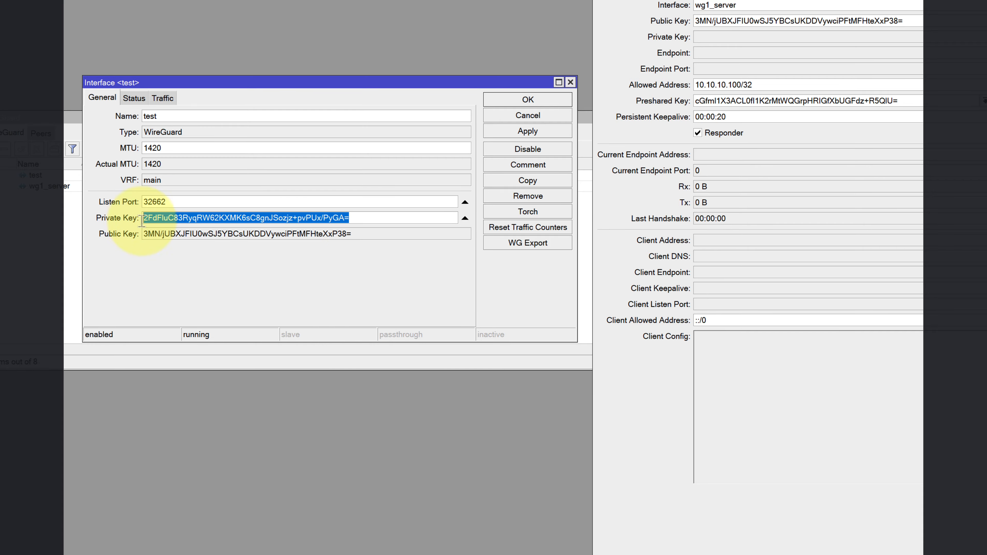
right_click(193, 220)
click(226, 246)
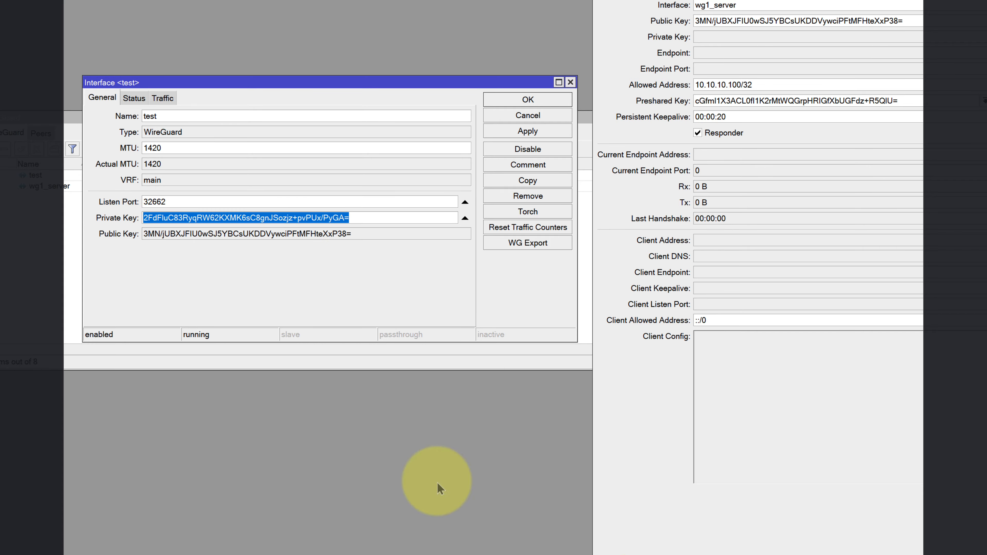
key(alt+Tab)
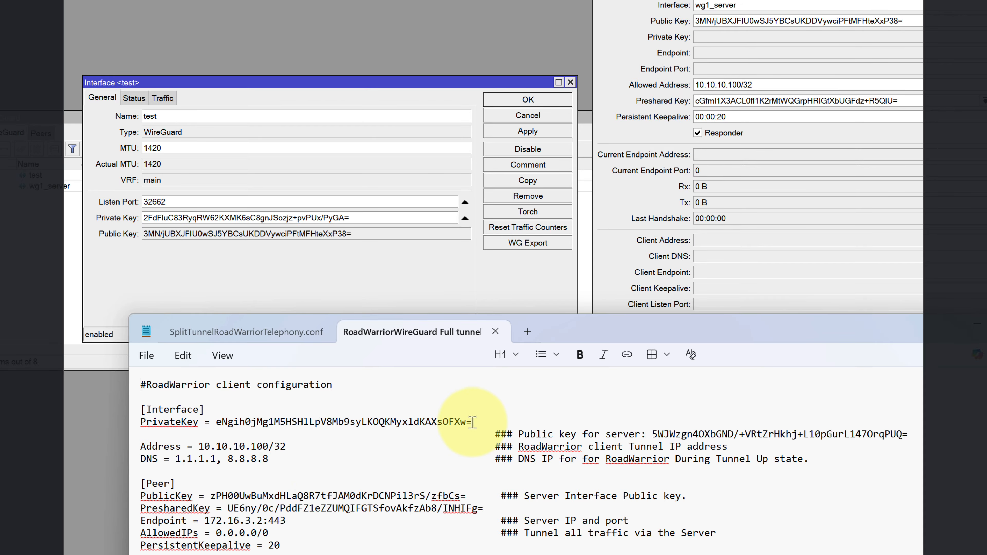
drag(472, 422, 209, 422)
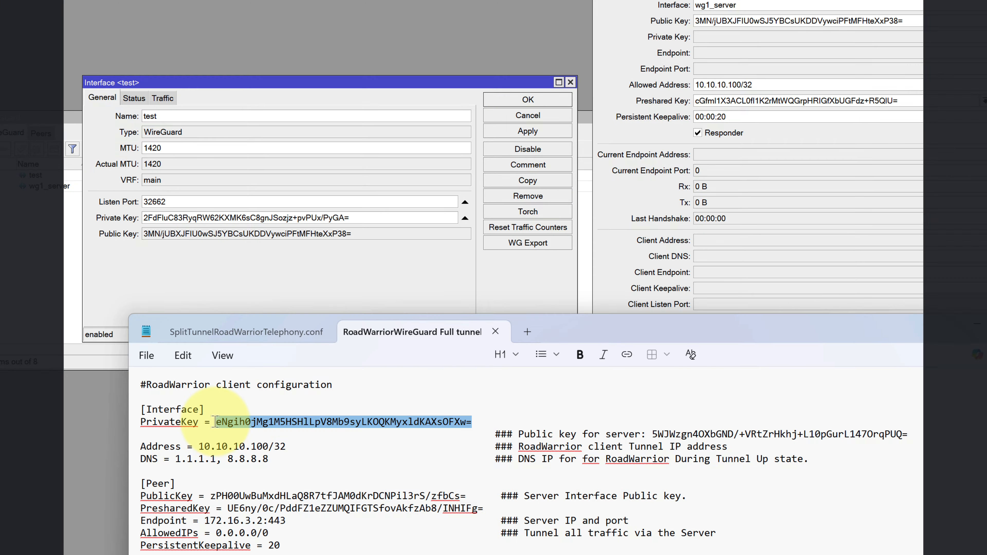
right_click(229, 427)
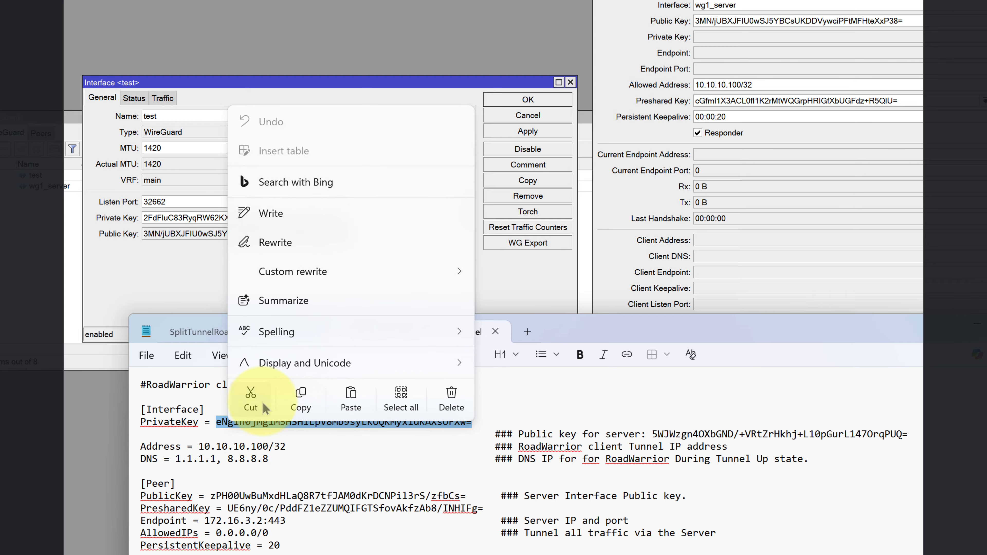
click(349, 402)
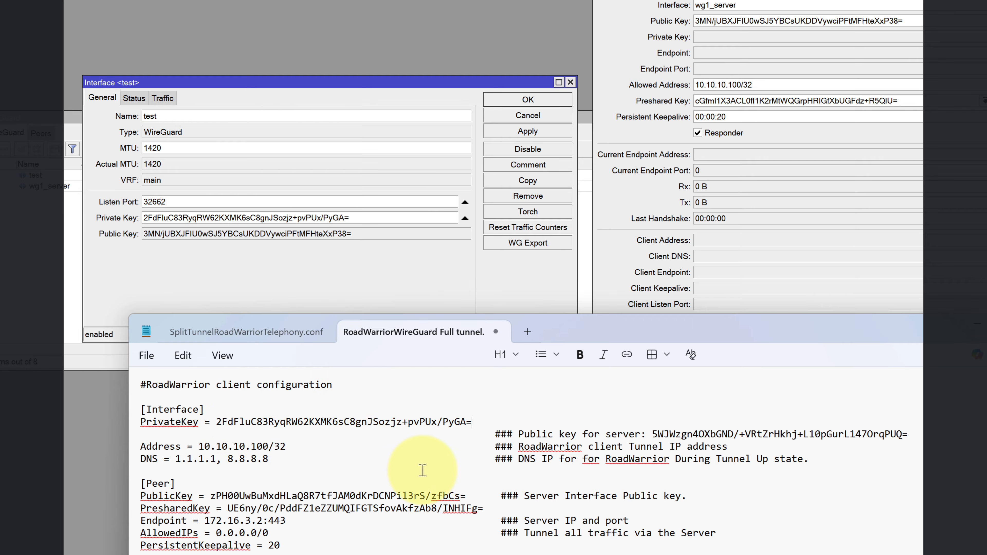
Paste the test interface's public key into the server-key comment, then close the test window.
drag(290, 448, 214, 449)
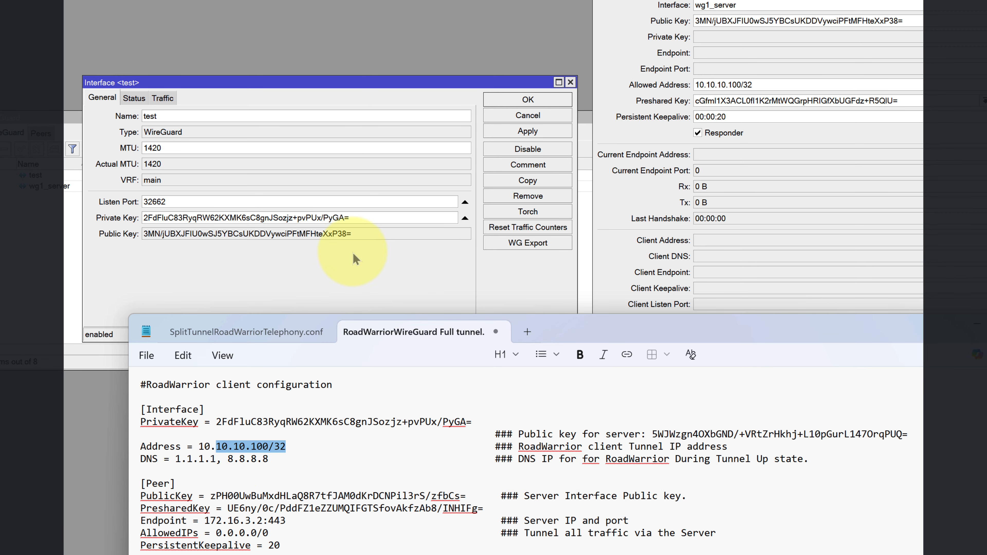
drag(352, 232, 157, 234)
right_click(156, 235)
click(188, 244)
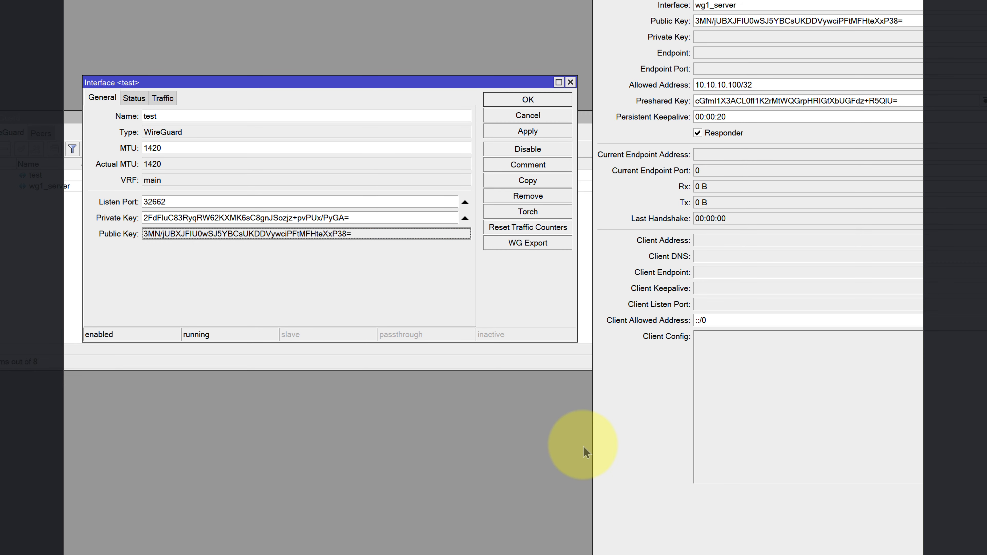
key(alt+Tab)
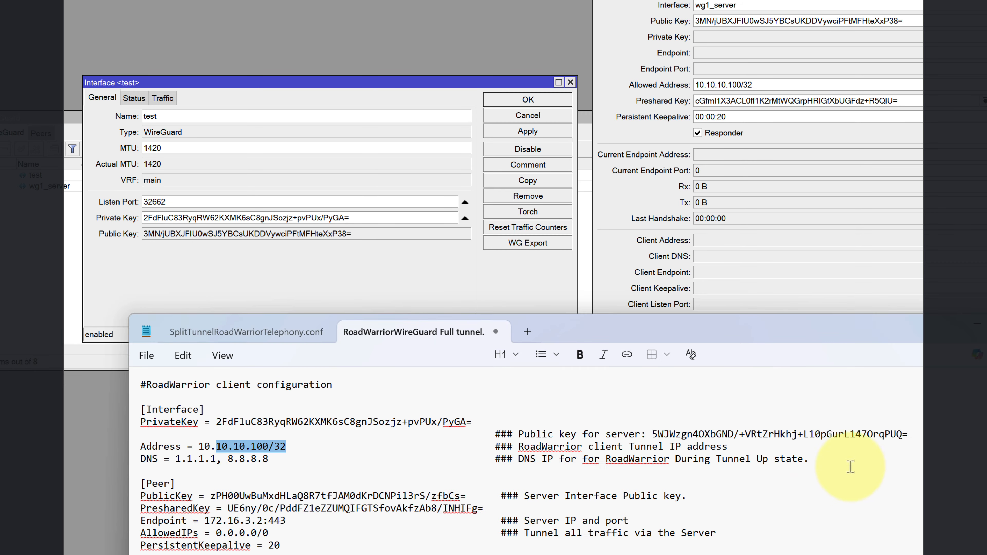
drag(909, 435, 655, 437)
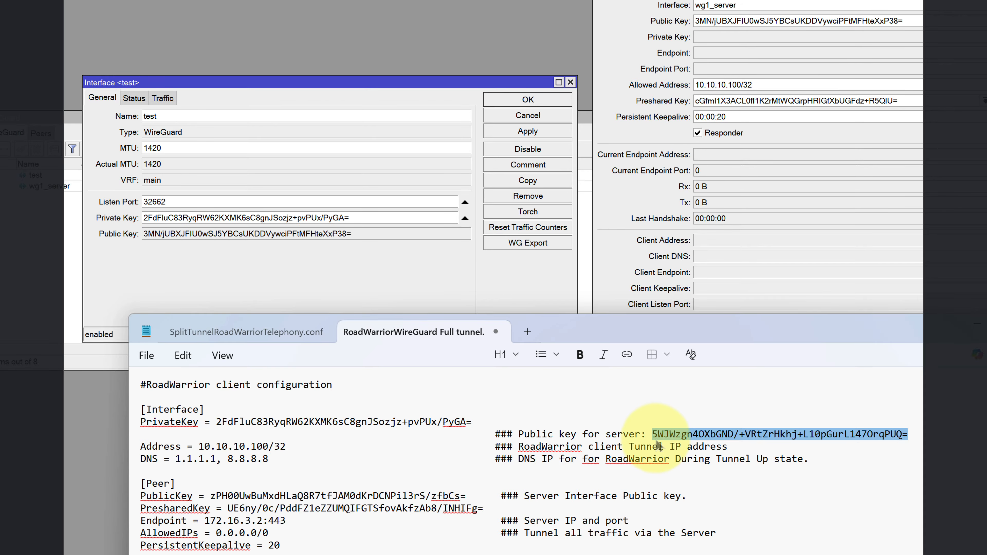
right_click(670, 435)
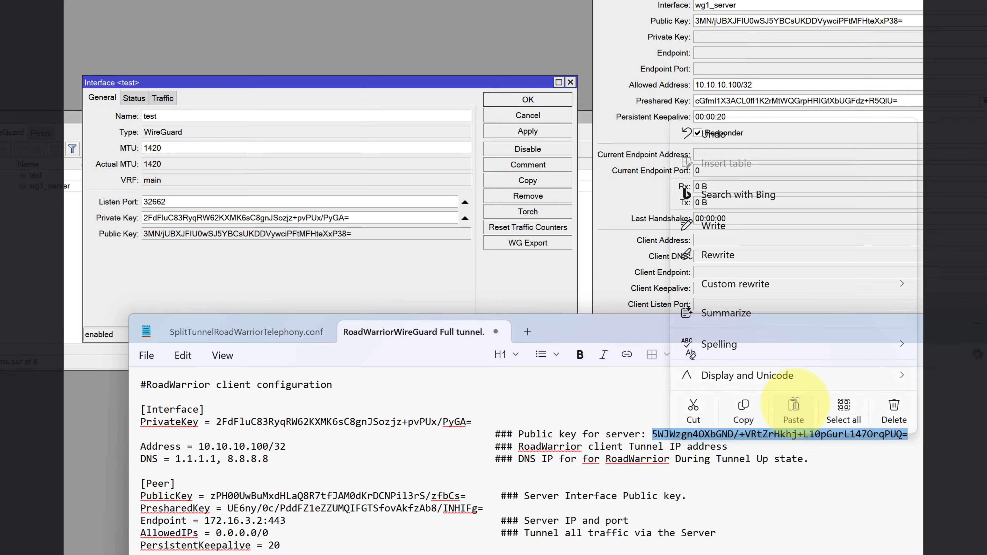
click(793, 408)
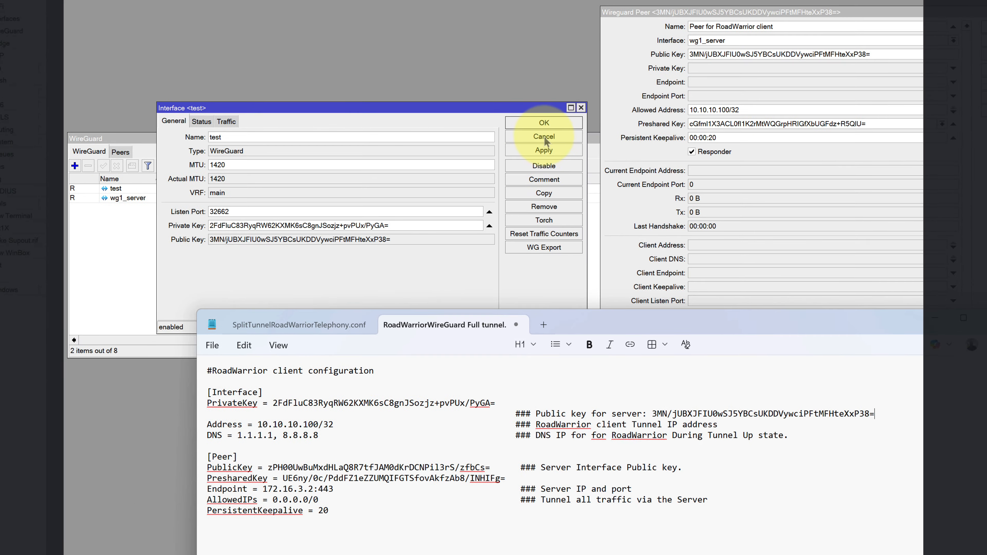
click(544, 137)
Delete the test interface from the WireGuard interface list.
click(117, 190)
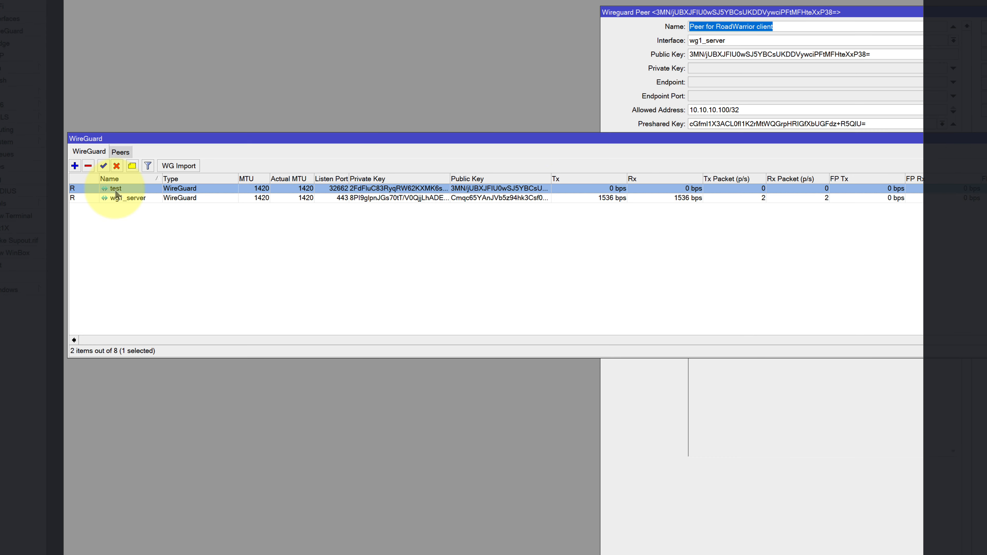
click(88, 166)
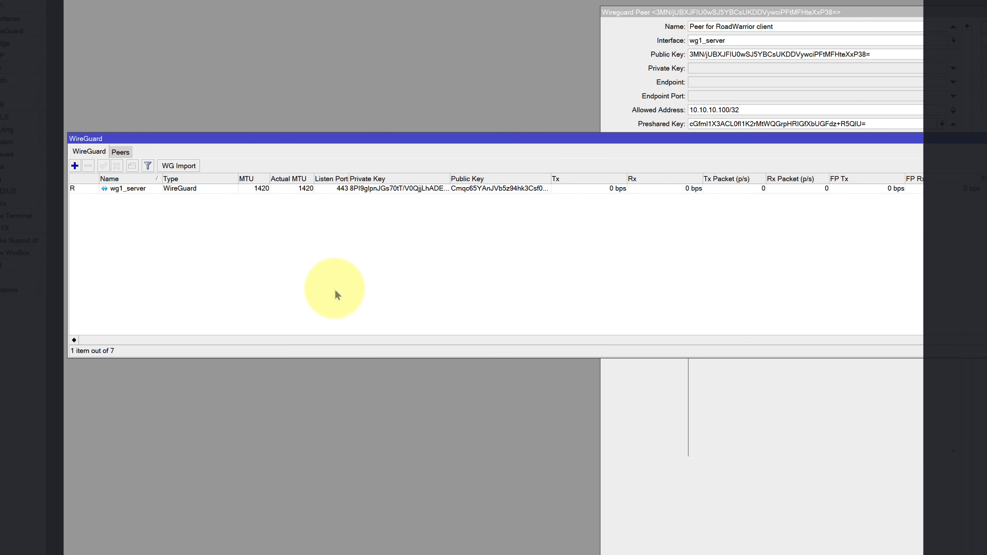
key(alt+Tab)
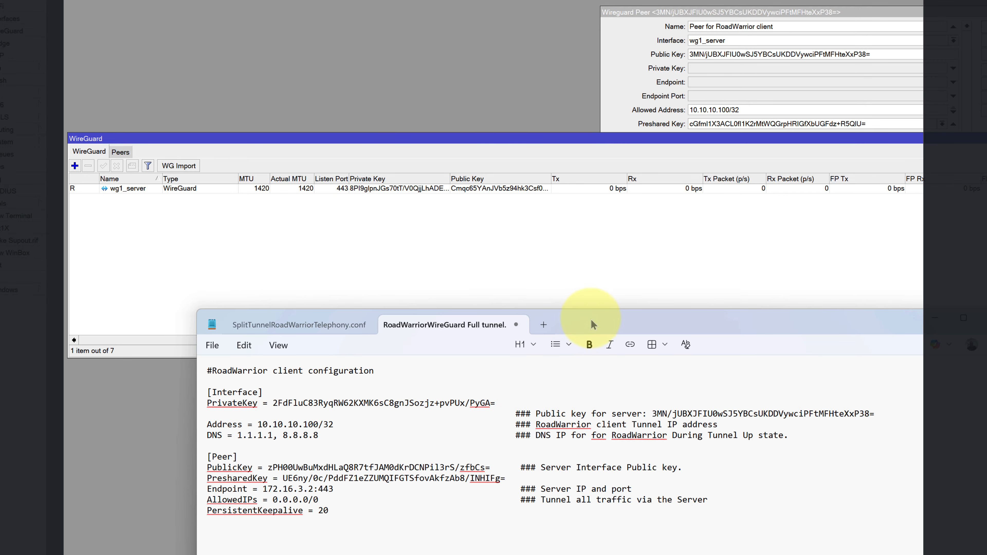
drag(591, 326, 545, 279)
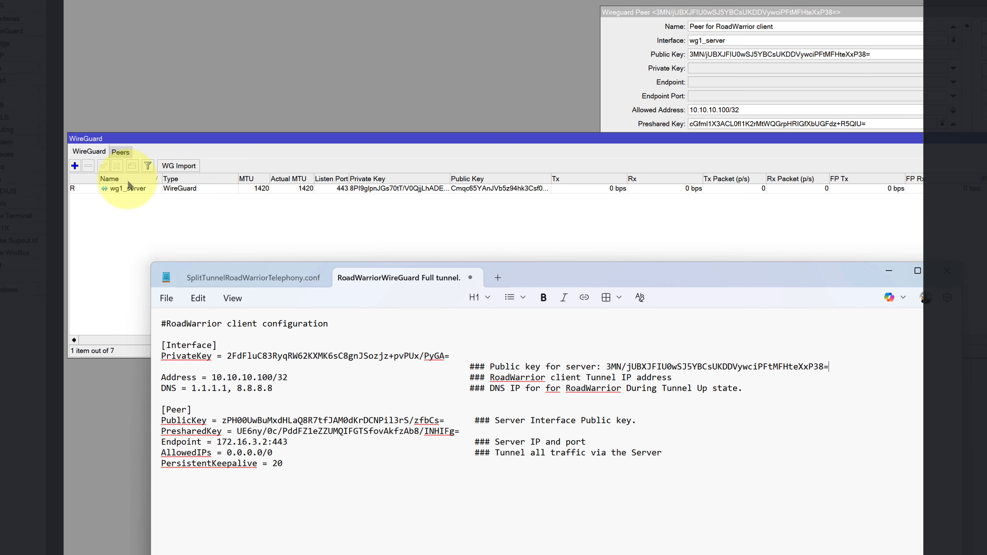
Copy wg1_server's public key into the config's [Peer] PublicKey line, then close wg1_server.
double_click(124, 187)
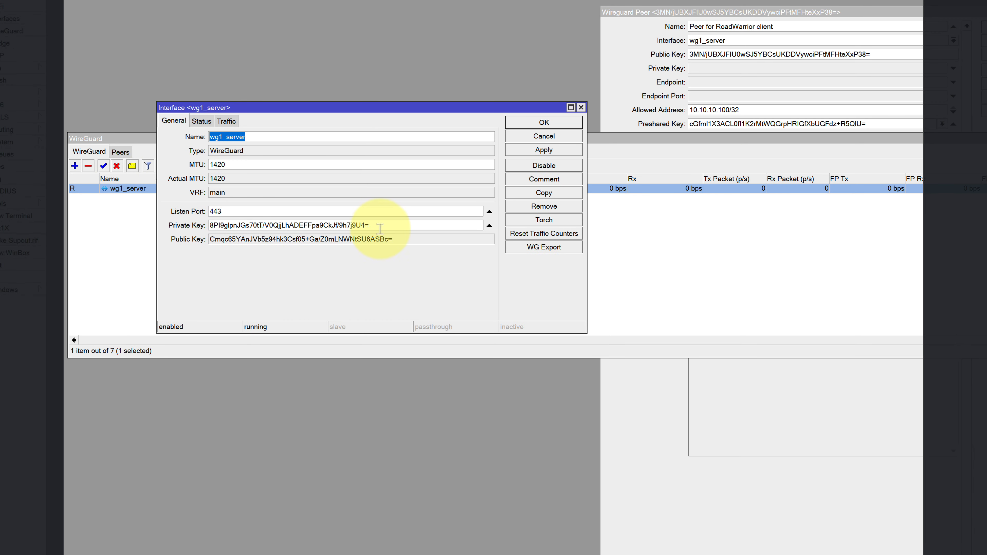
drag(406, 239, 208, 243)
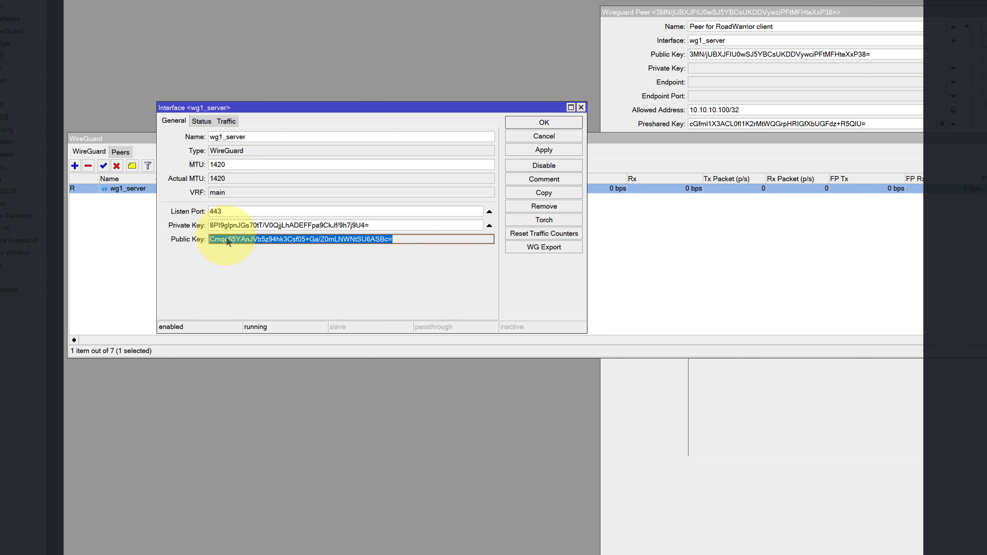
right_click(228, 241)
click(256, 245)
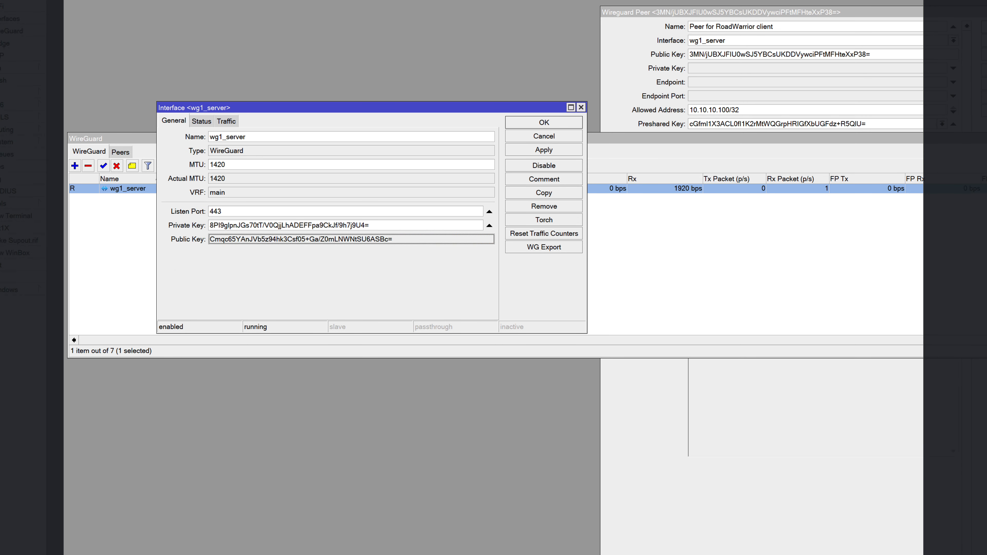
key(alt+Tab)
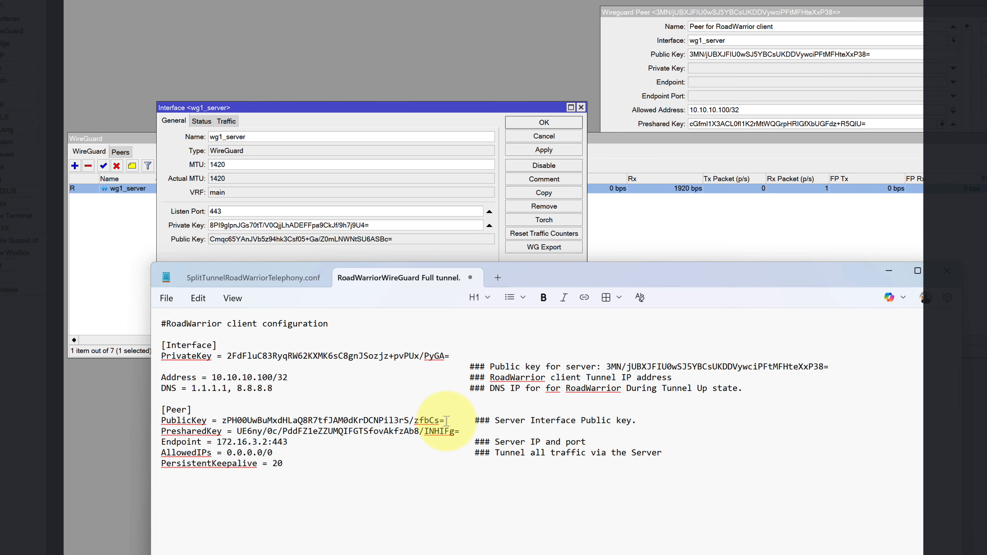
drag(447, 420, 222, 418)
right_click(239, 419)
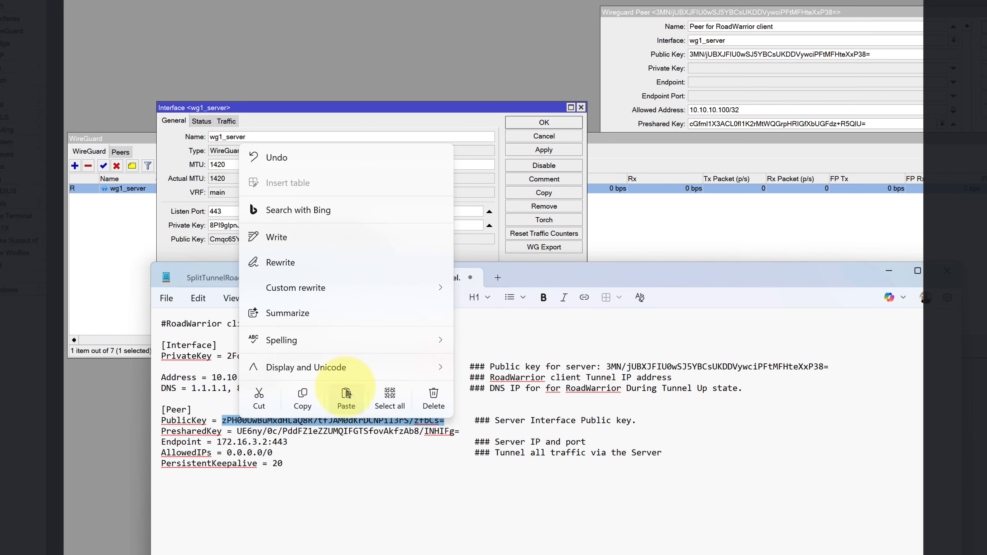
click(347, 399)
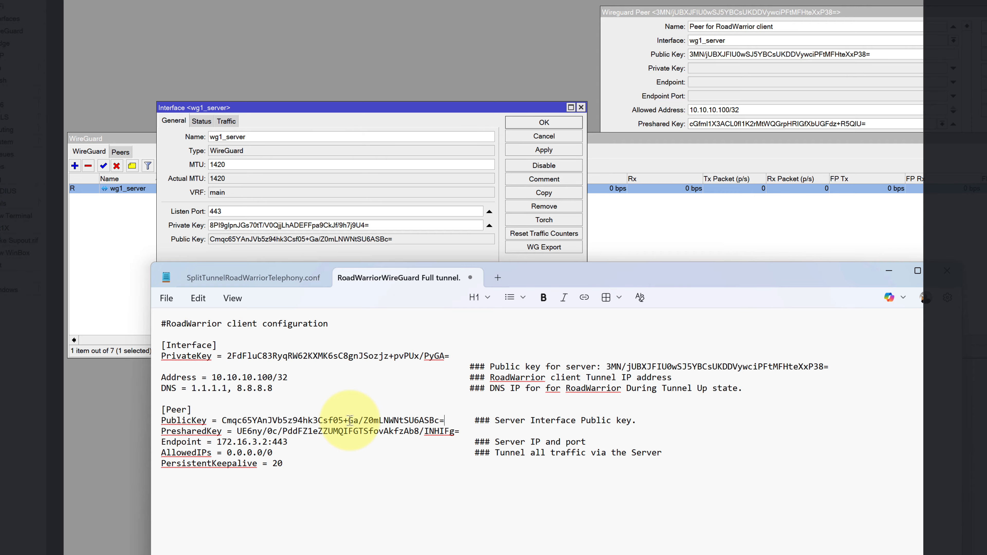
click(555, 135)
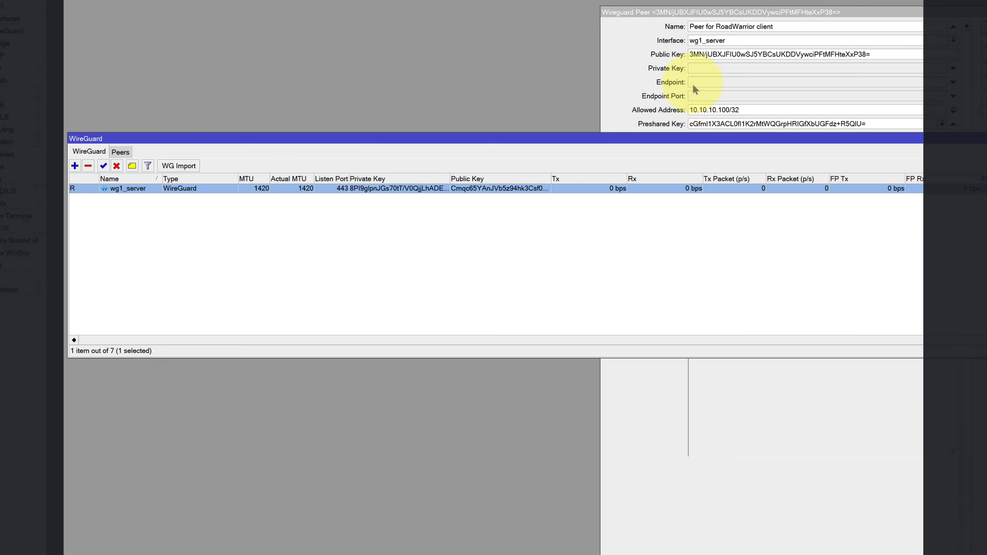
Copy the RoadWarrior peer's generated preshared key and paste it over the config's PresharedKey value.
click(621, 56)
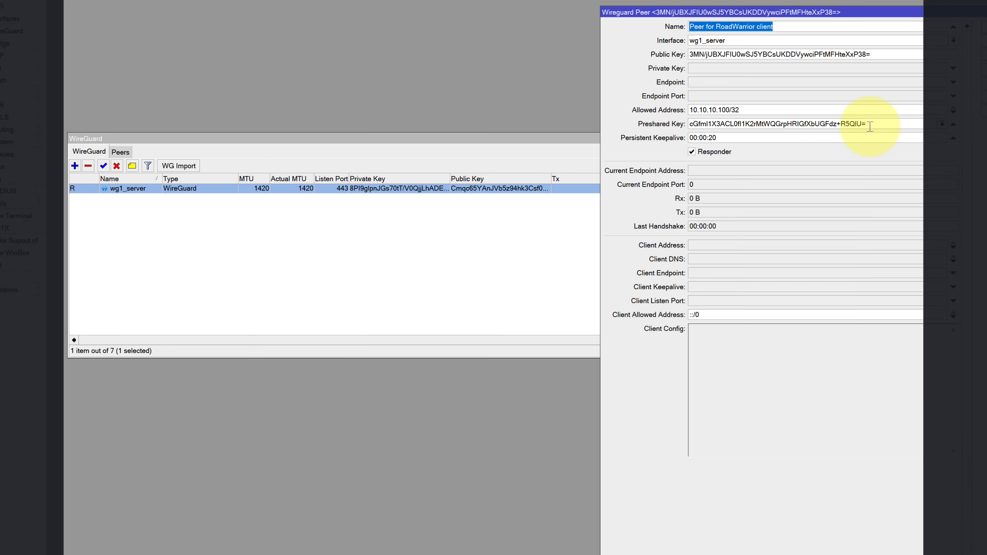
drag(869, 126, 695, 125)
right_click(704, 128)
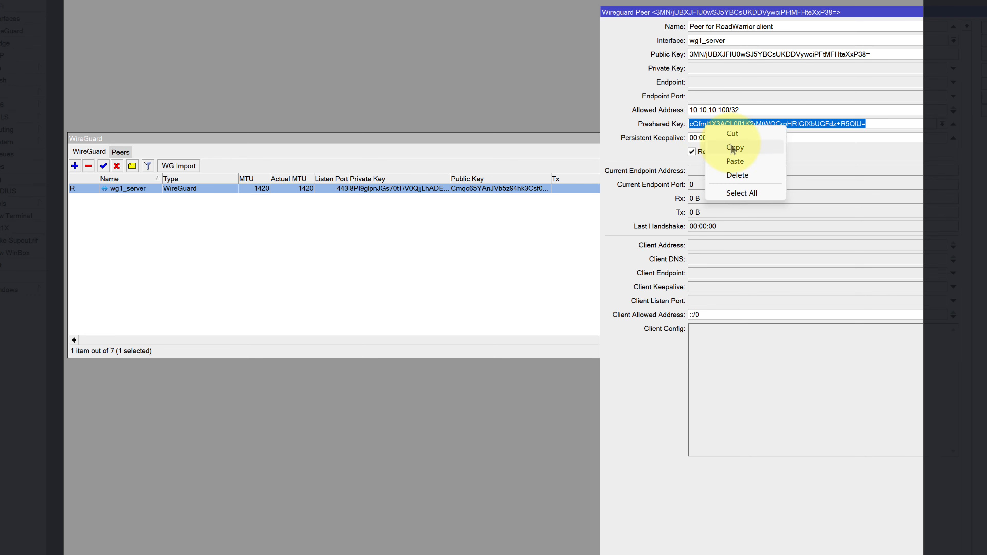
click(733, 149)
click(746, 554)
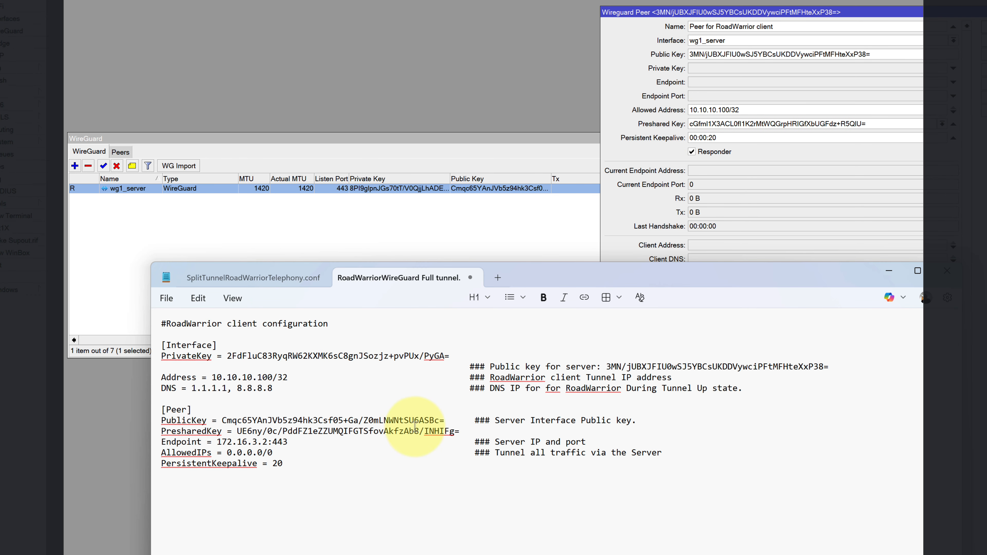
drag(459, 431, 238, 432)
right_click(248, 435)
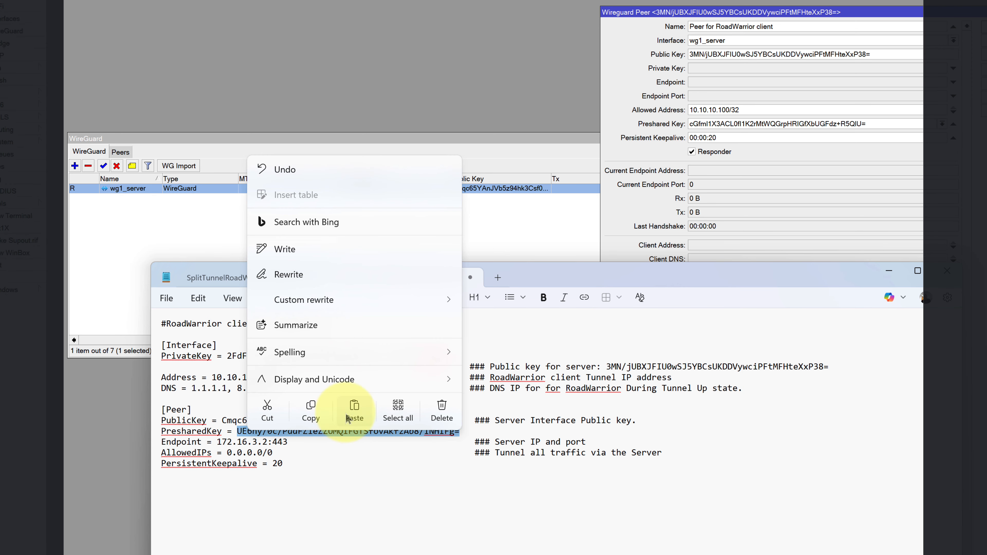
click(353, 411)
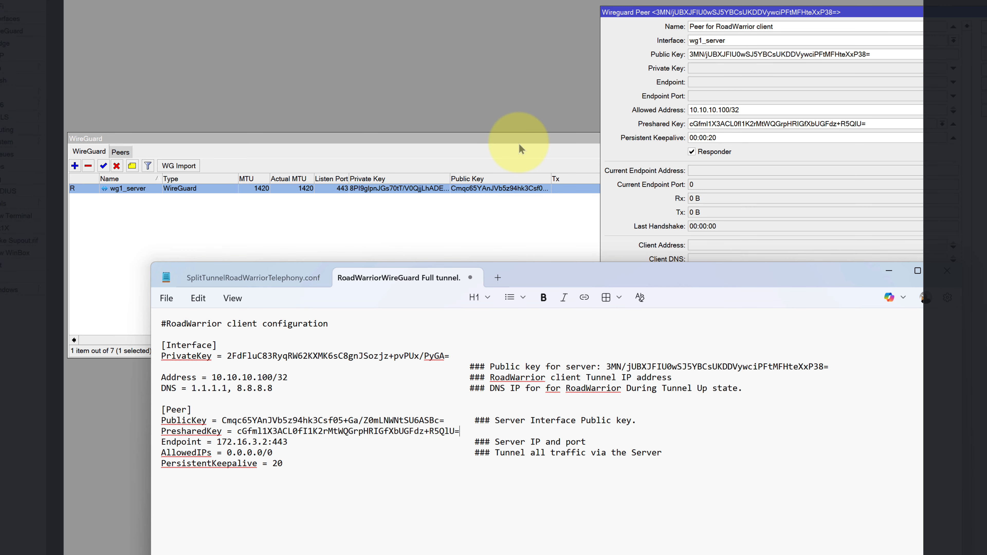
Open IP > Addresses and check ether1's address 172.16.3.2/24.
click(29, 96)
click(68, 105)
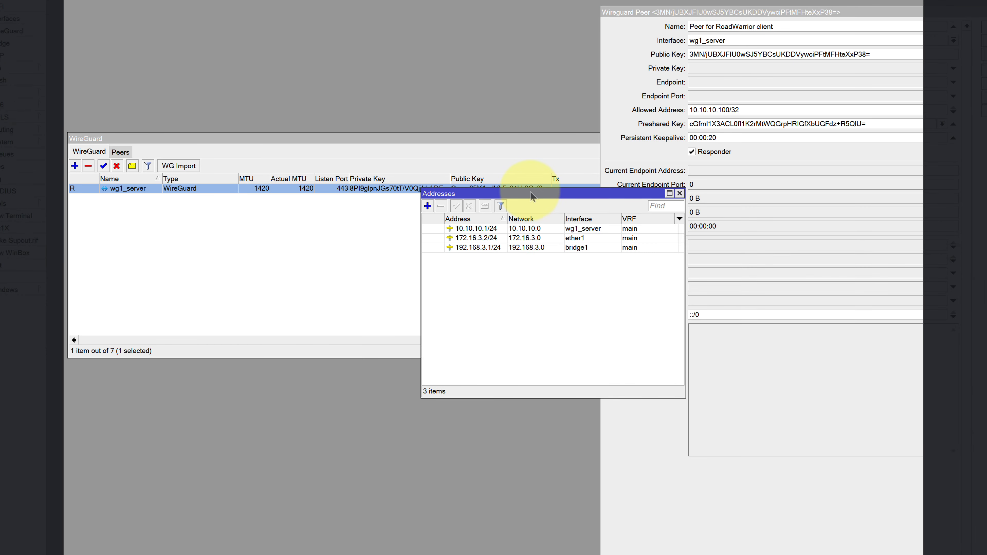
drag(531, 196, 591, 187)
click(635, 227)
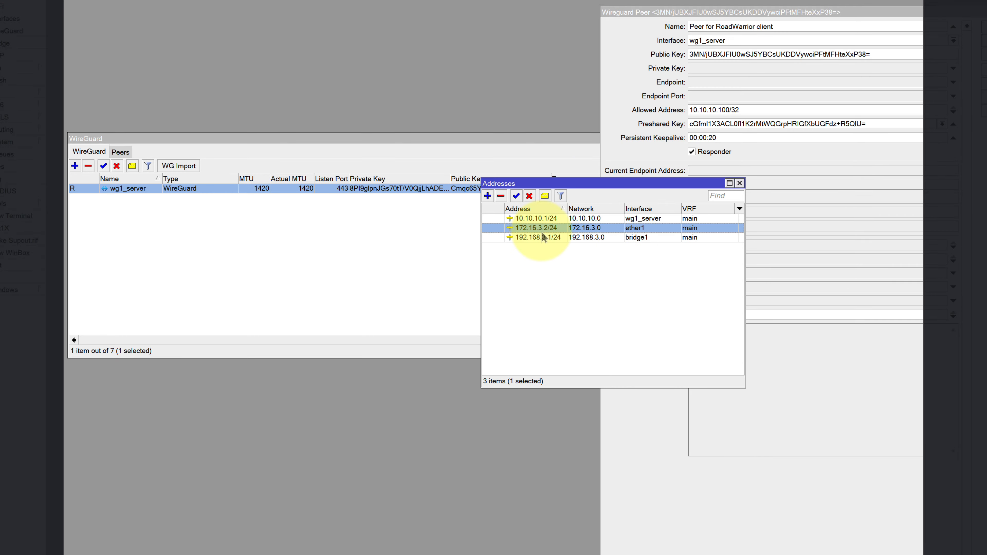
Review AllowedIPs 0.0.0.0/0 and PersistentKeepalive 20 in the config, then save it.
click(751, 554)
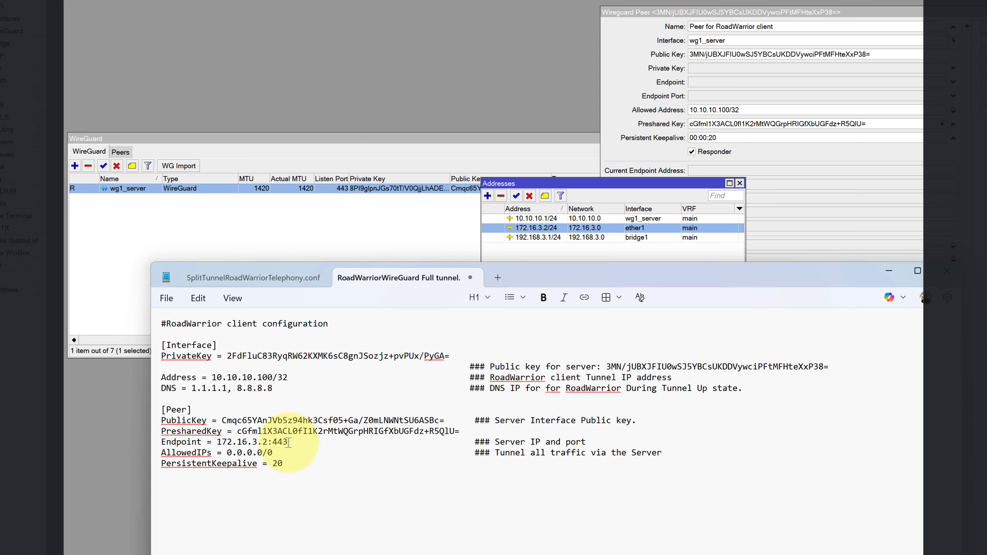
drag(275, 453, 230, 450)
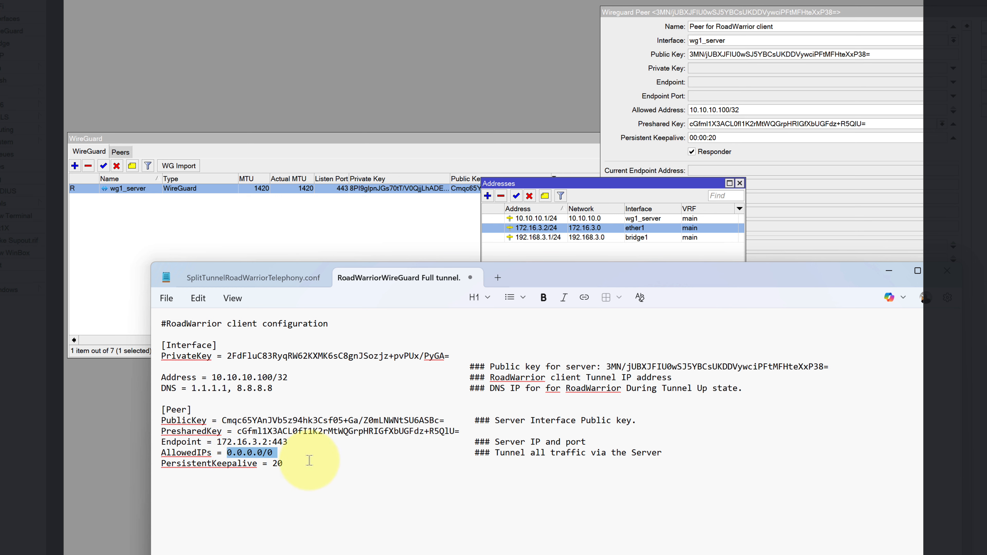
drag(289, 463, 271, 463)
click(365, 496)
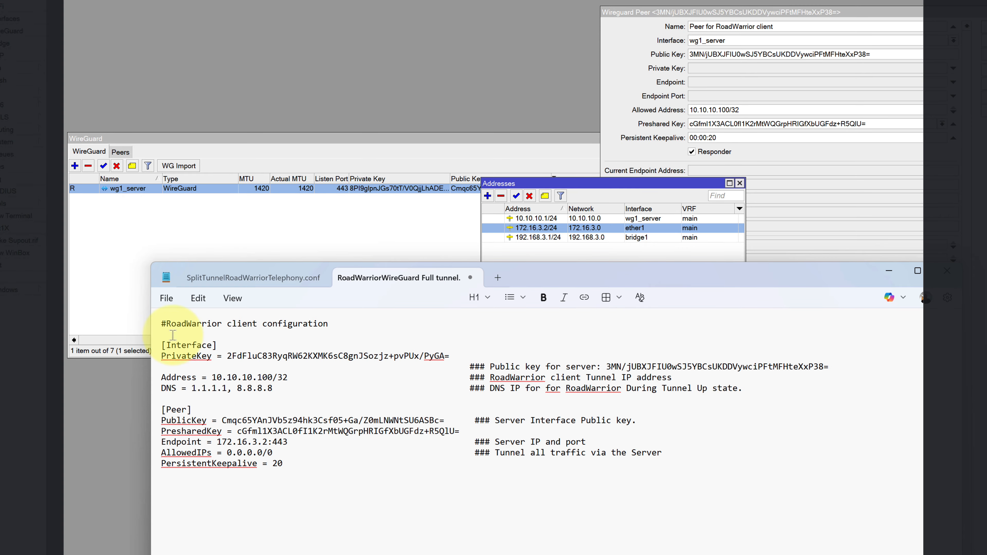
click(166, 298)
click(175, 424)
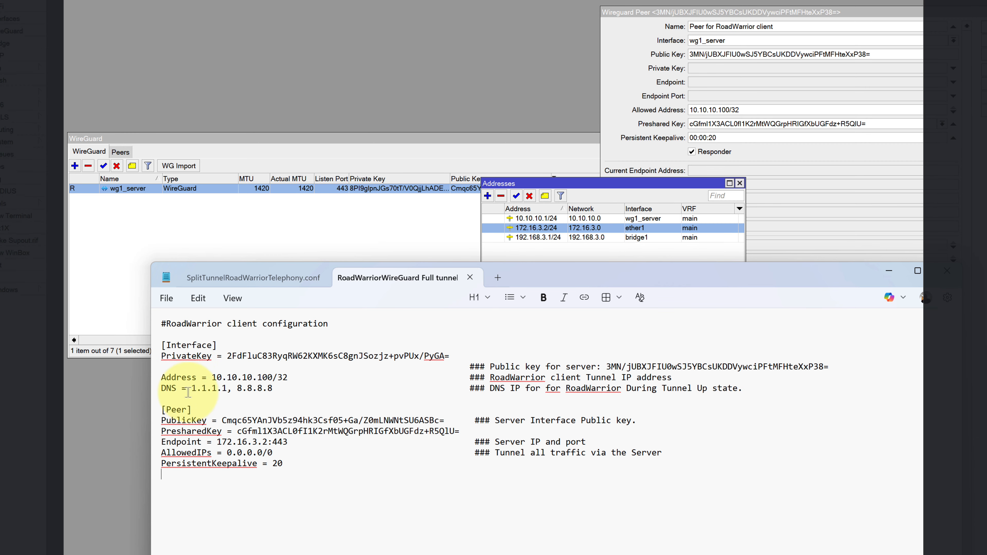
click(175, 305)
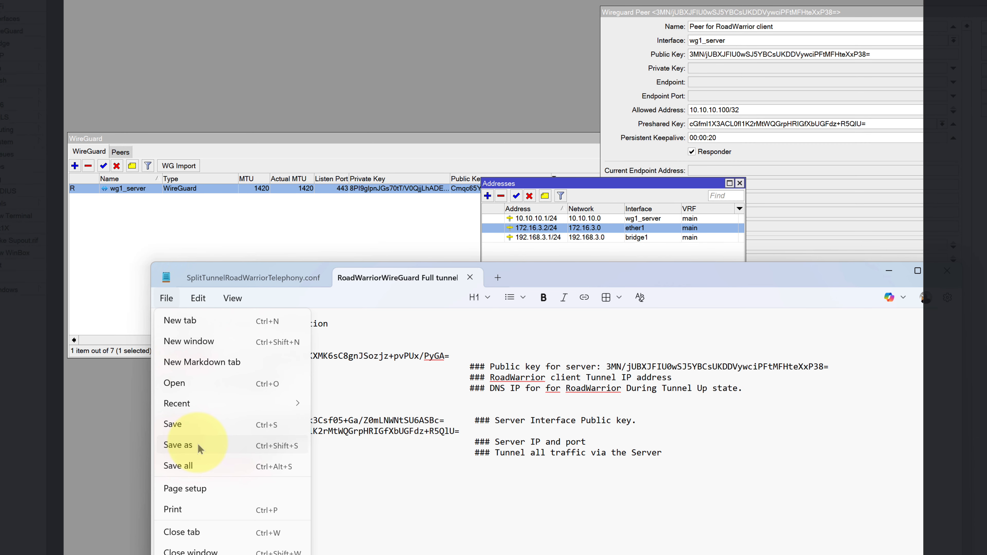
Save As with the name ending changed from txt to conf, then show the WG conf files folder.
click(180, 446)
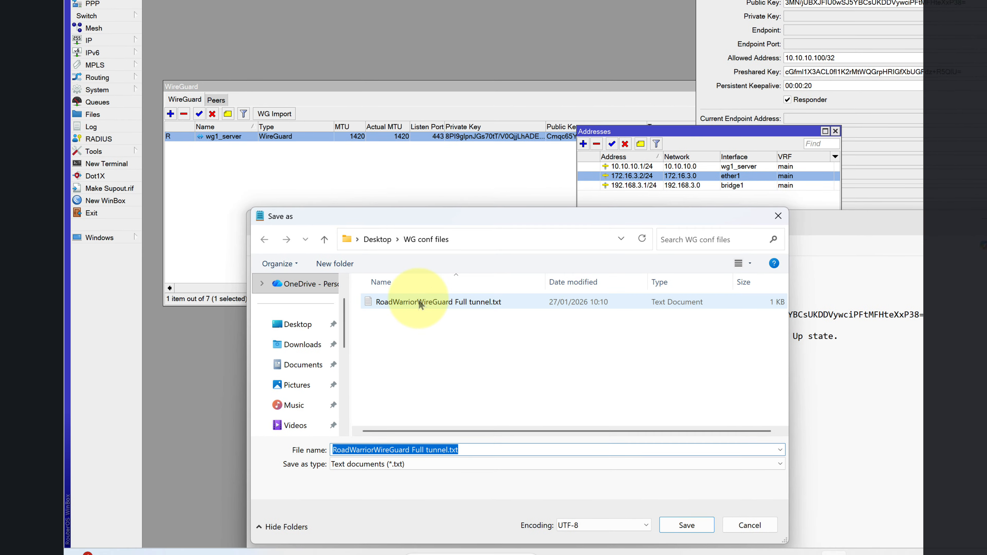
click(465, 450)
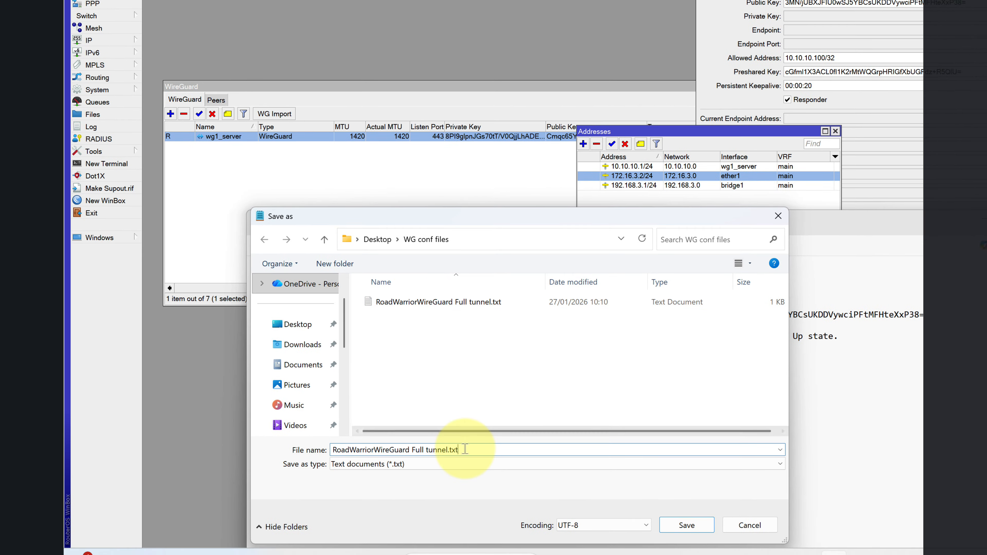
key(BackSpace)
key(BackSpace)
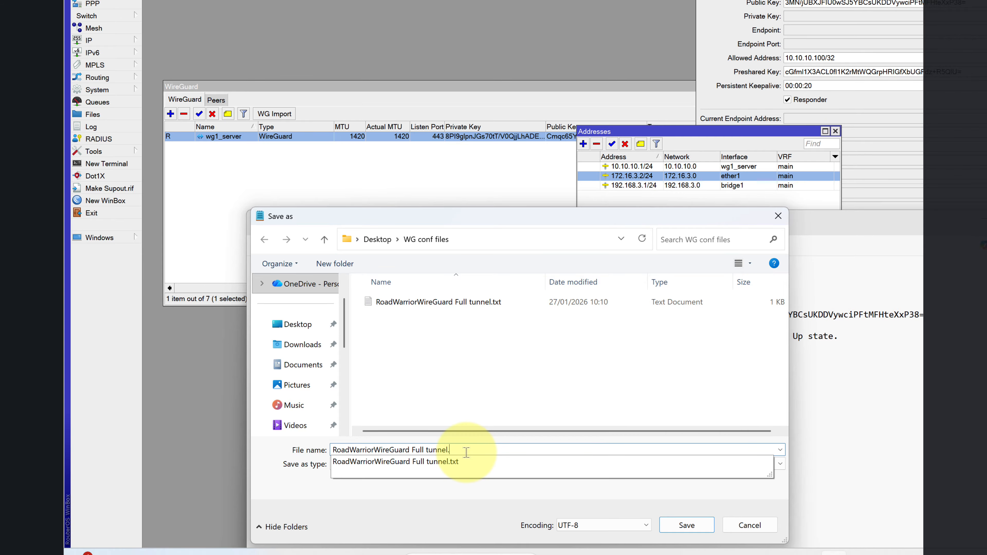
text(conf)
key(Return)
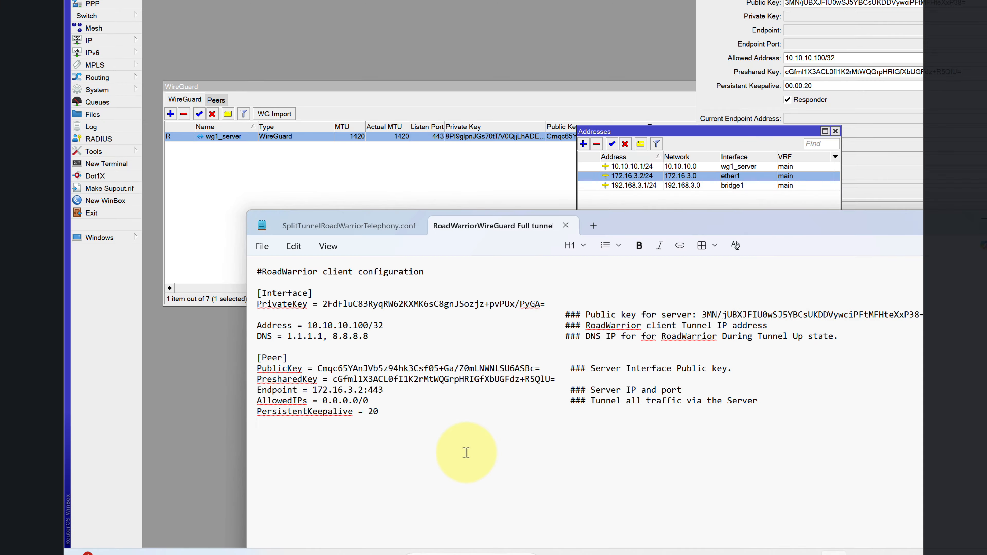
click(605, 552)
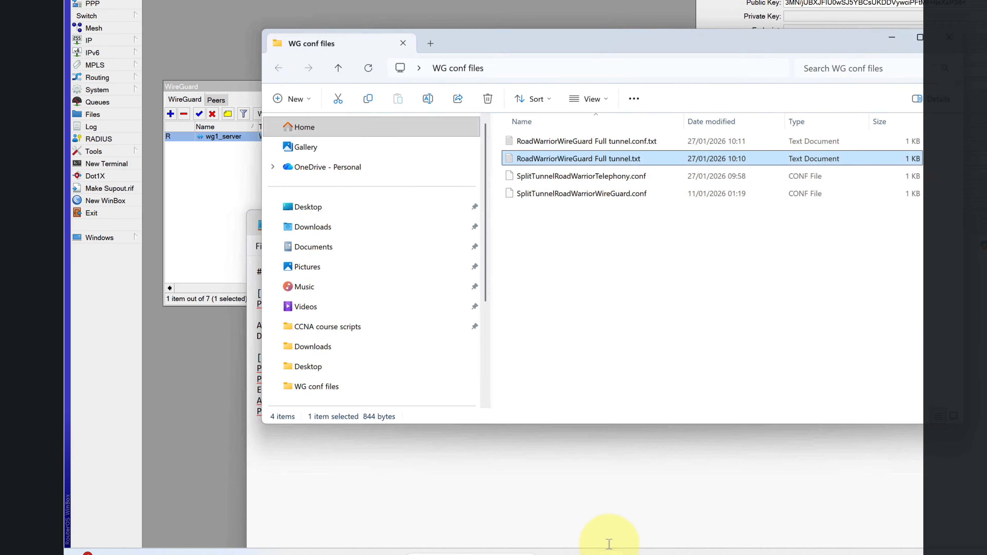
Rename the new Full tunnel copy to end in .conf, accepting the extension change.
click(633, 136)
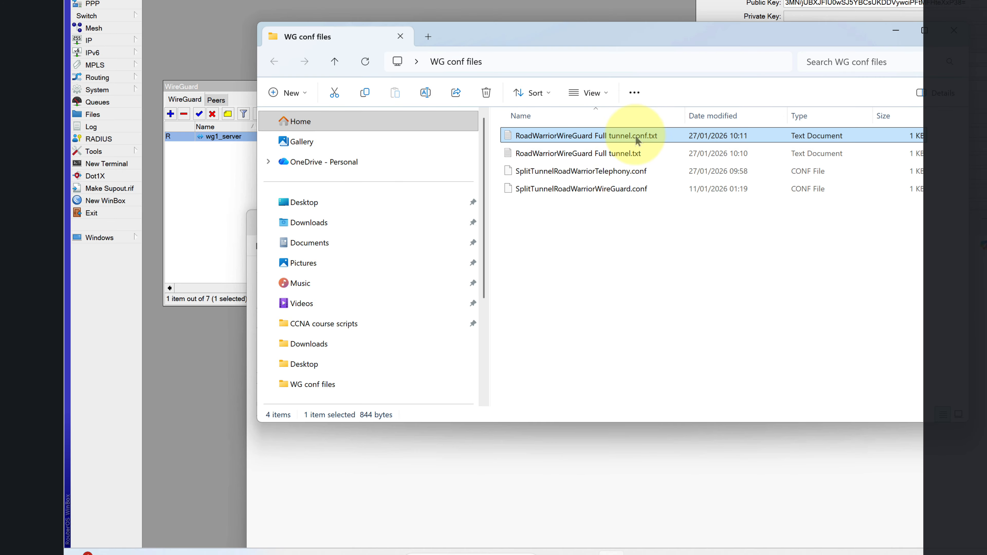
right_click(635, 136)
click(737, 151)
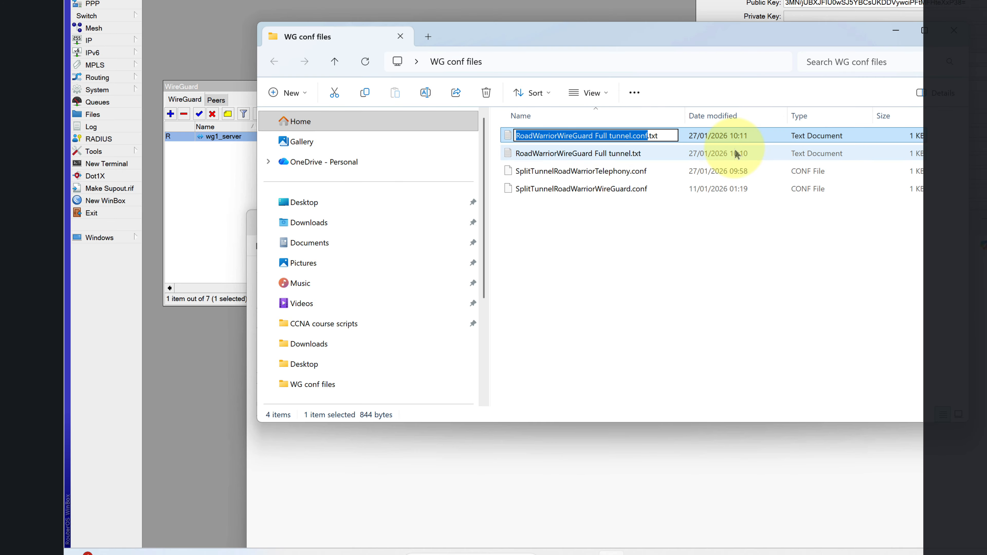
key(Right)
key(BackSpace)
key(BackSpace)
key(BackSpace)
key(BackSpace)
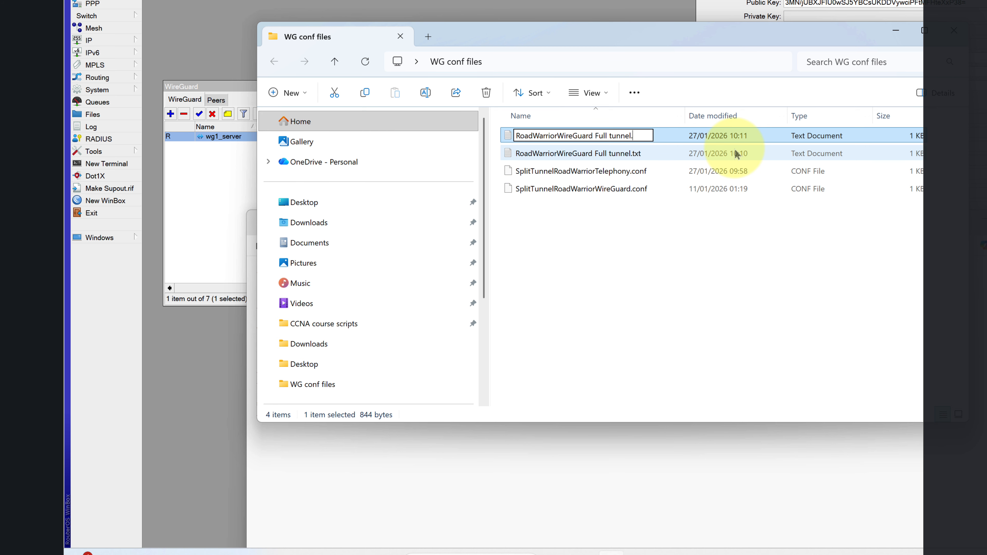
text(conf)
key(Return)
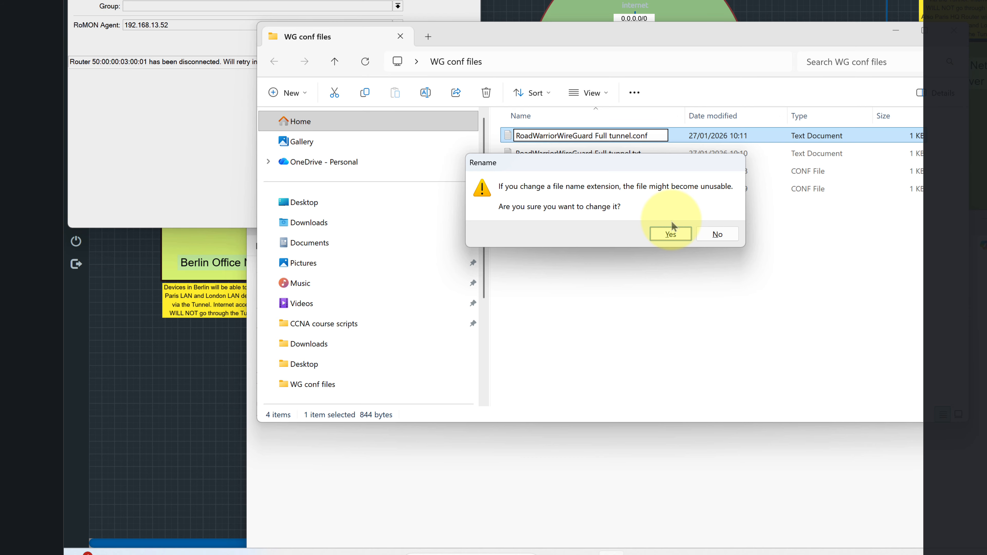
click(670, 233)
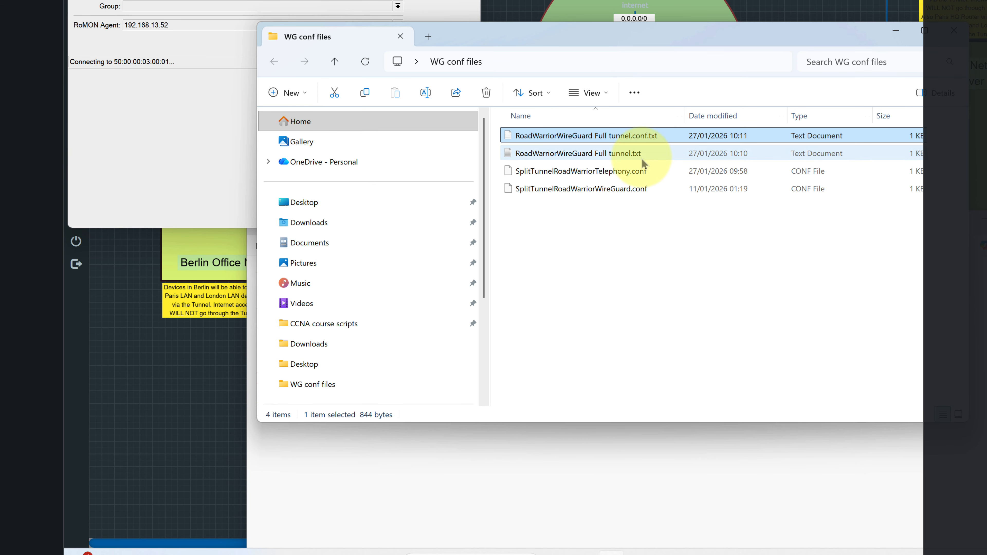
Strip the trailing .txt from the file, dismiss the item-not-found error, and refresh the folder.
right_click(640, 135)
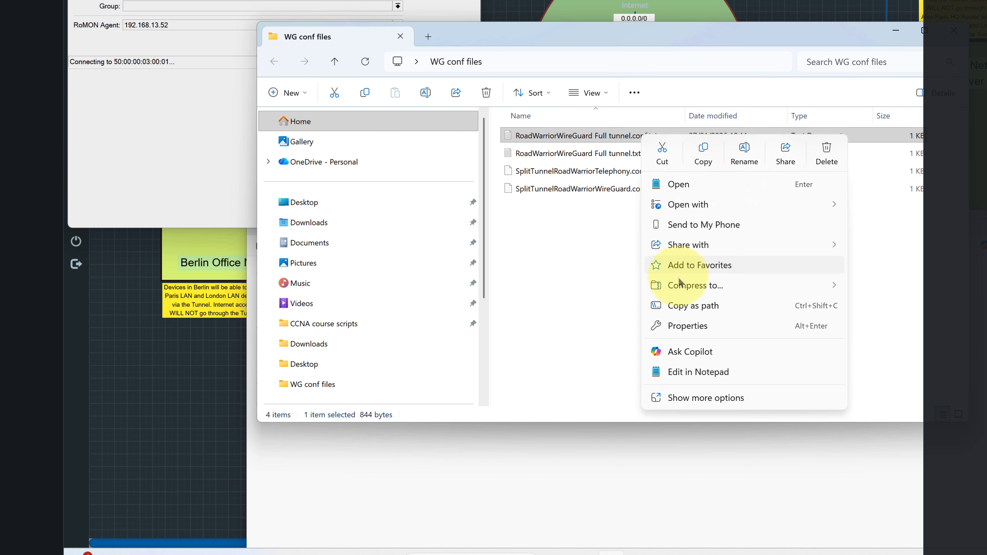
click(743, 152)
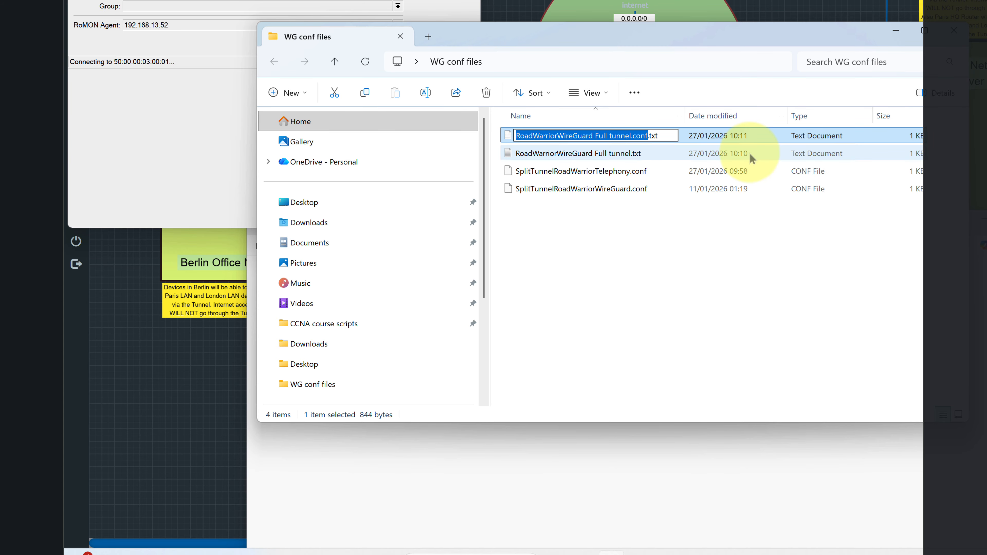
key(Right)
key(BackSpace)
key(BackSpace)
key(BackSpace)
key(BackSpace)
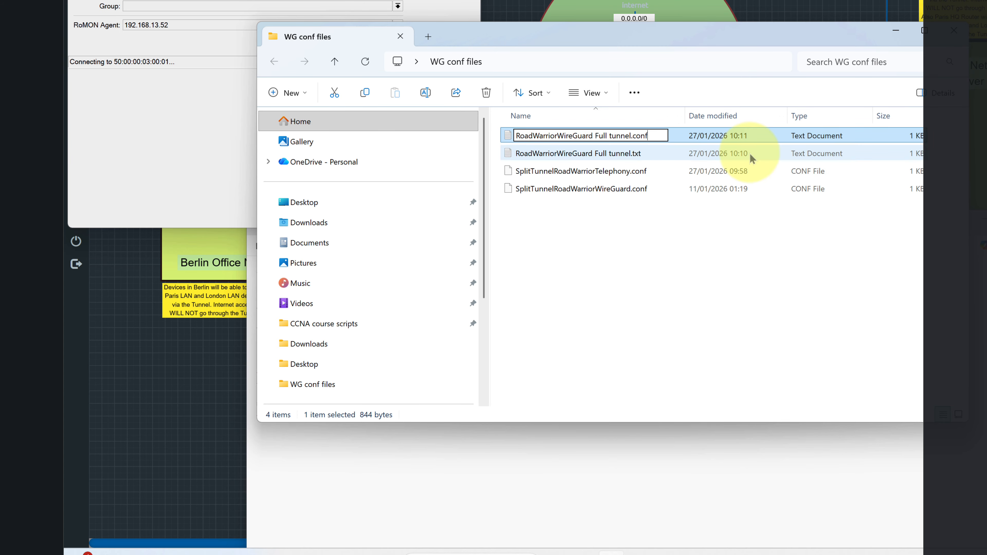
key(Return)
key(Return)
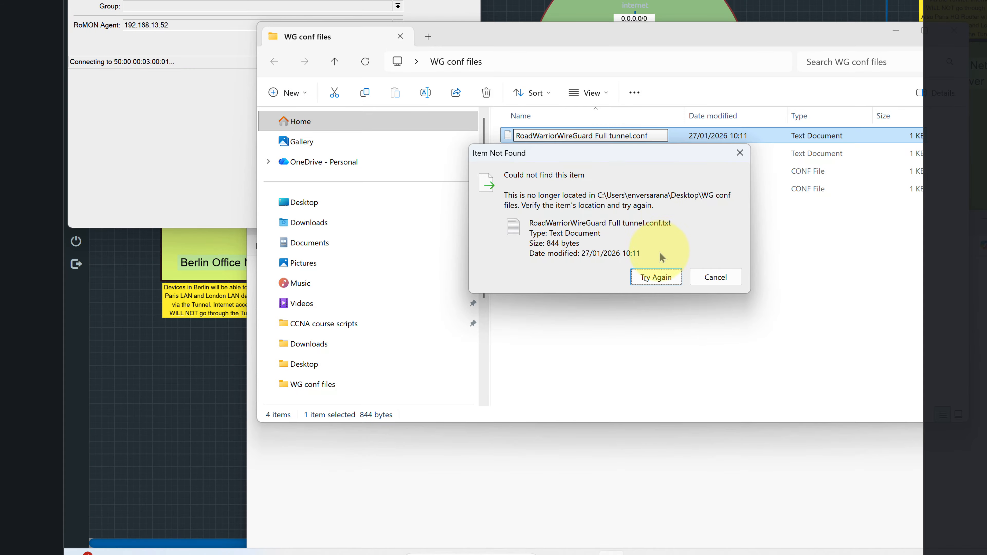
click(730, 278)
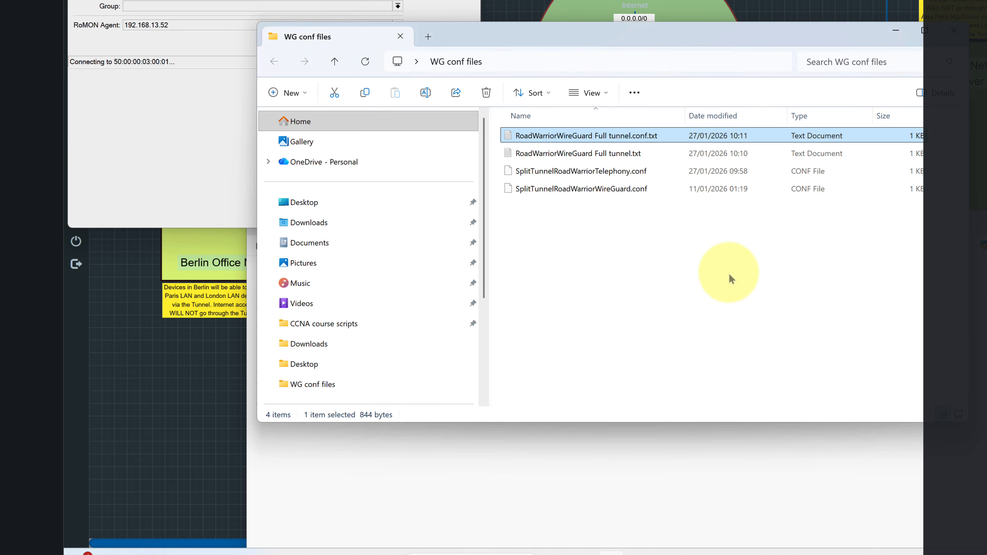
click(693, 275)
right_click(579, 250)
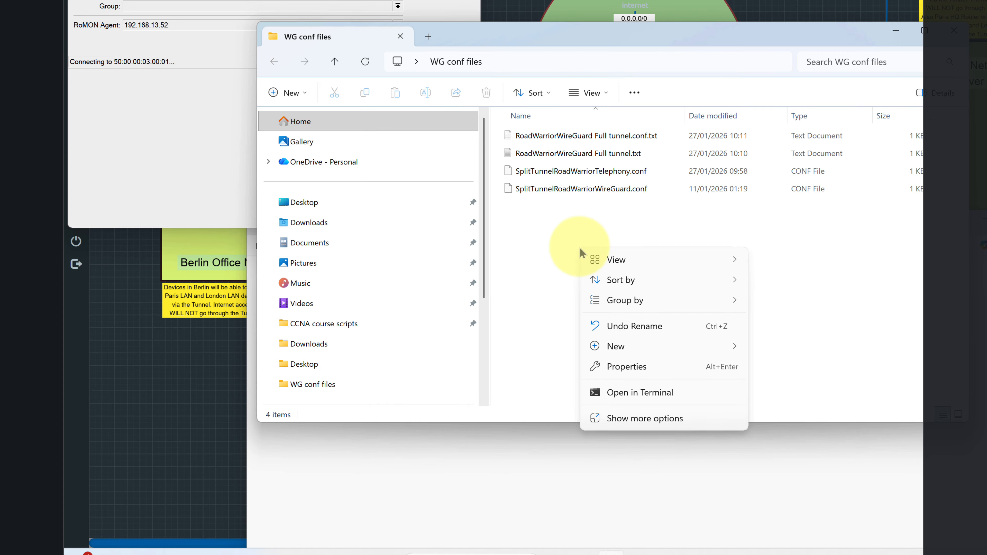
click(520, 249)
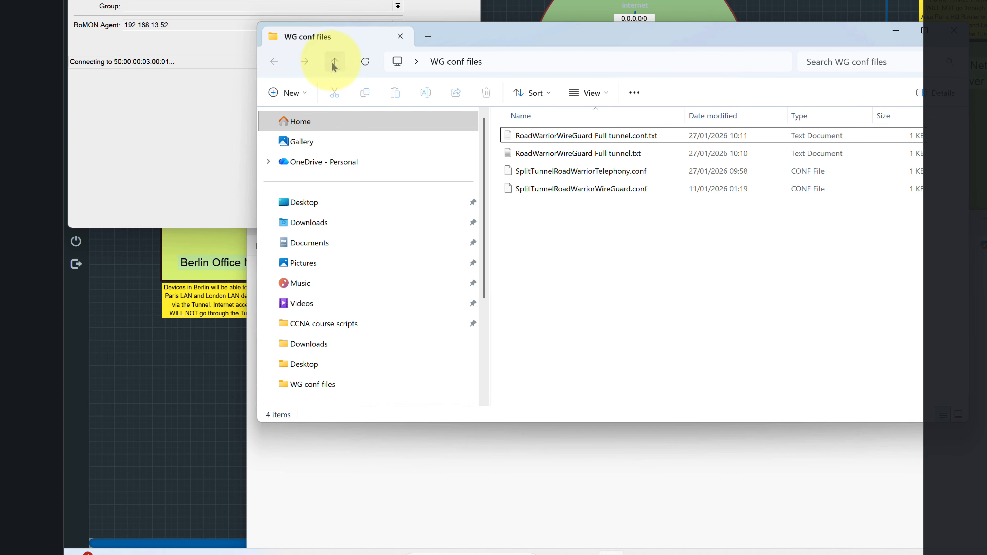
click(334, 62)
click(274, 62)
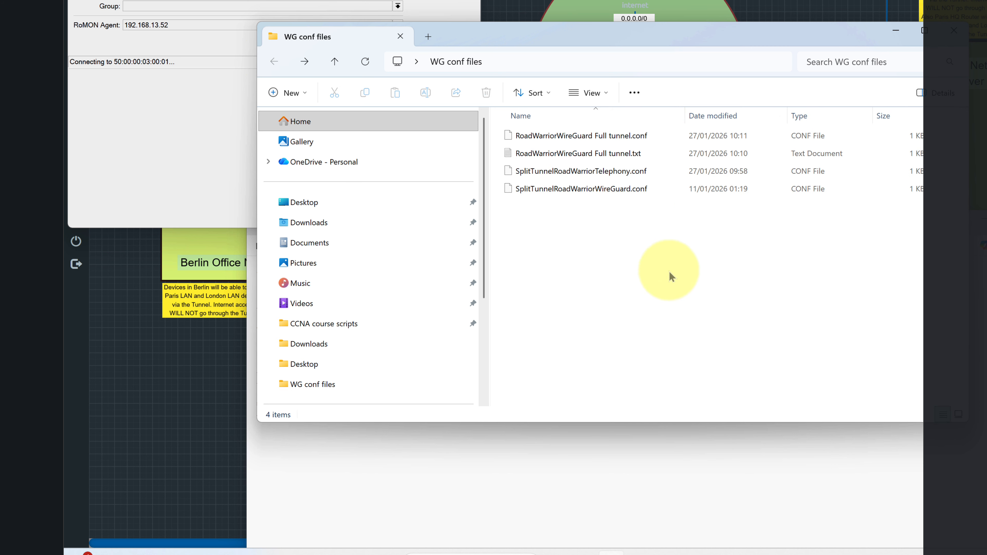
click(567, 140)
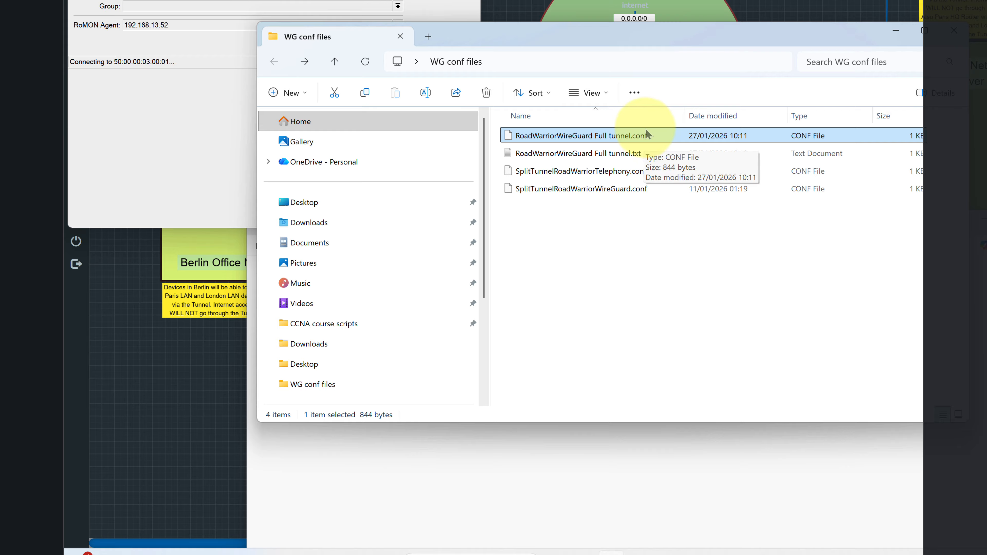
Close Notepad's stale Full tunnel tab after dismissing its file-not-found error.
click(436, 11)
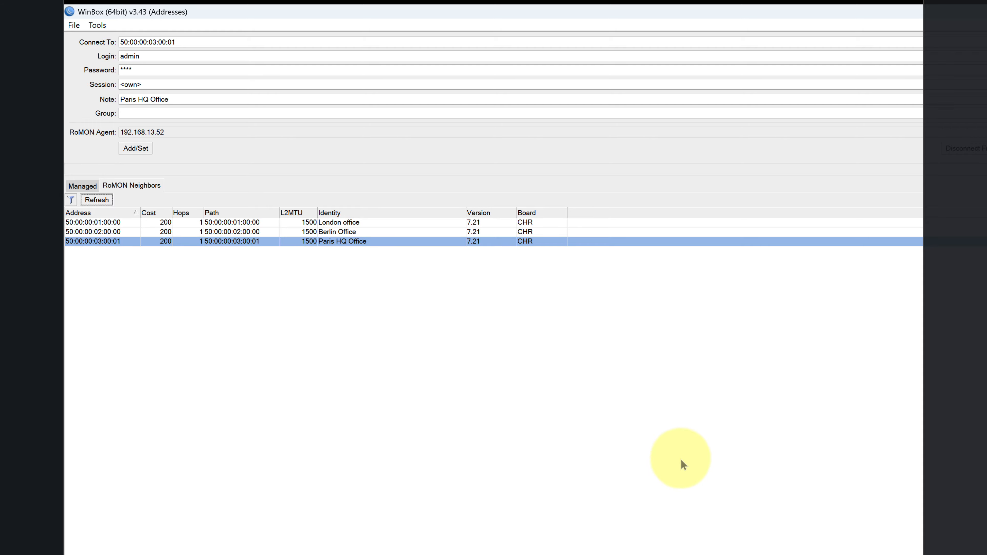
key(alt+Tab)
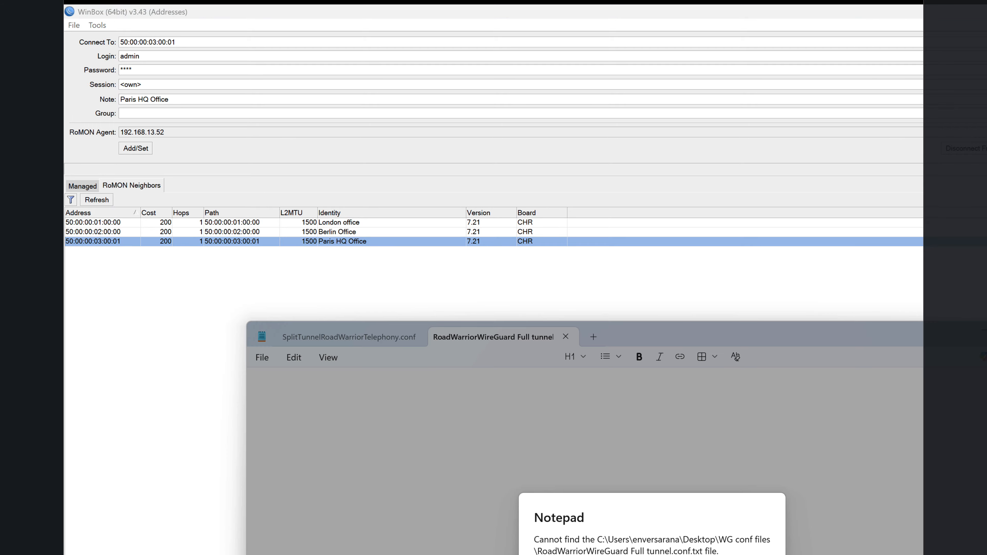
key(Escape)
key(alt+F4)
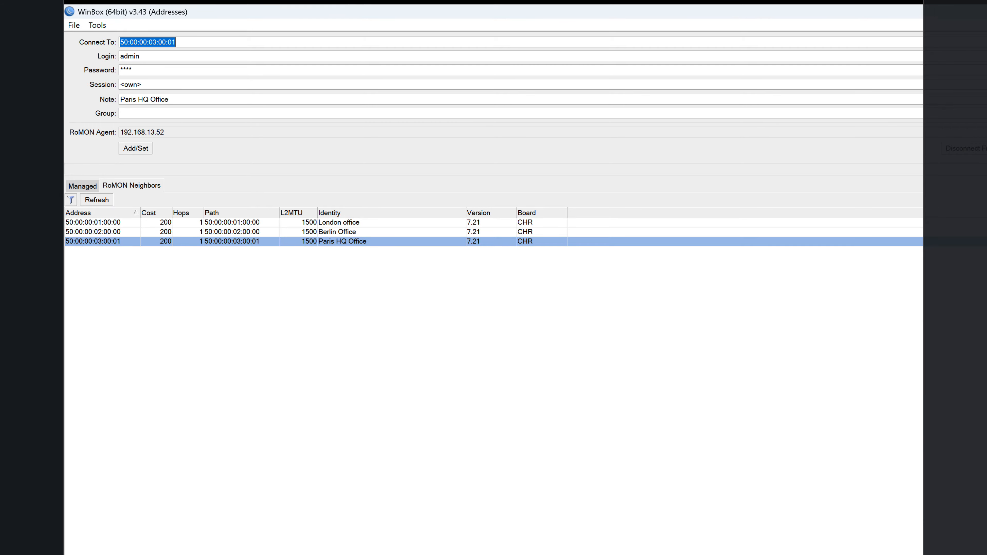
key(alt+Tab)
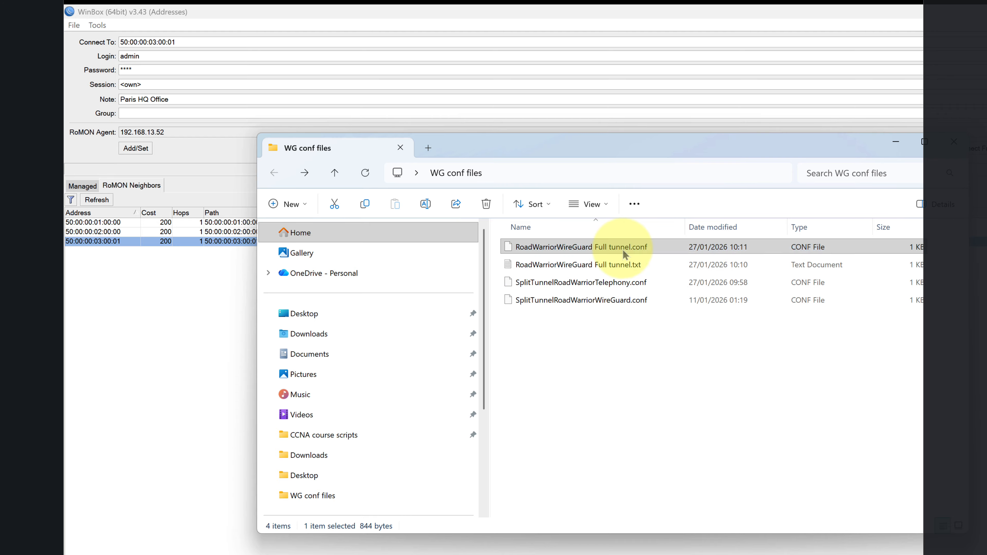
Rename the file to 'RoadWarriorWireGuard Full tunnel - Enver.conf'.
right_click(622, 249)
click(716, 267)
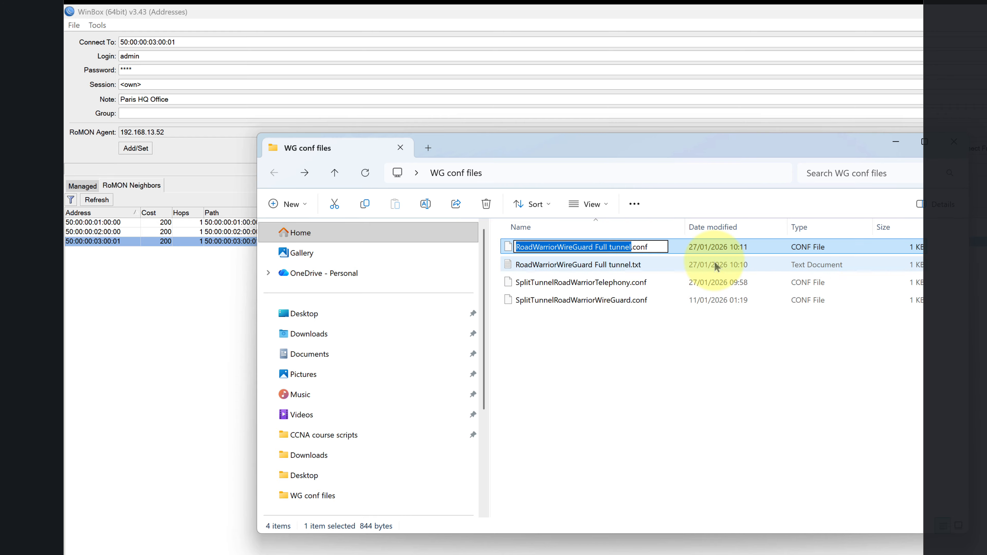
key(Right)
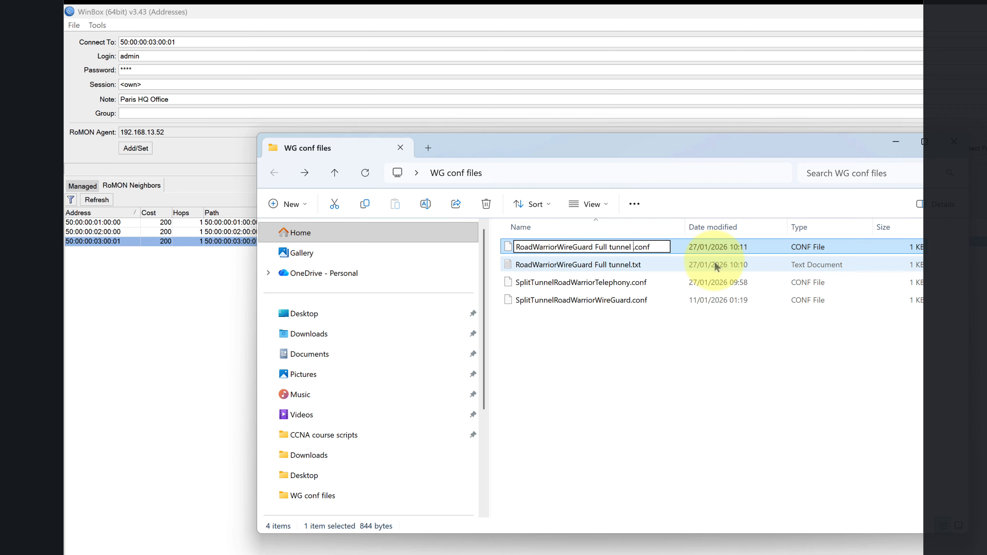
text(- Enver)
key(Return)
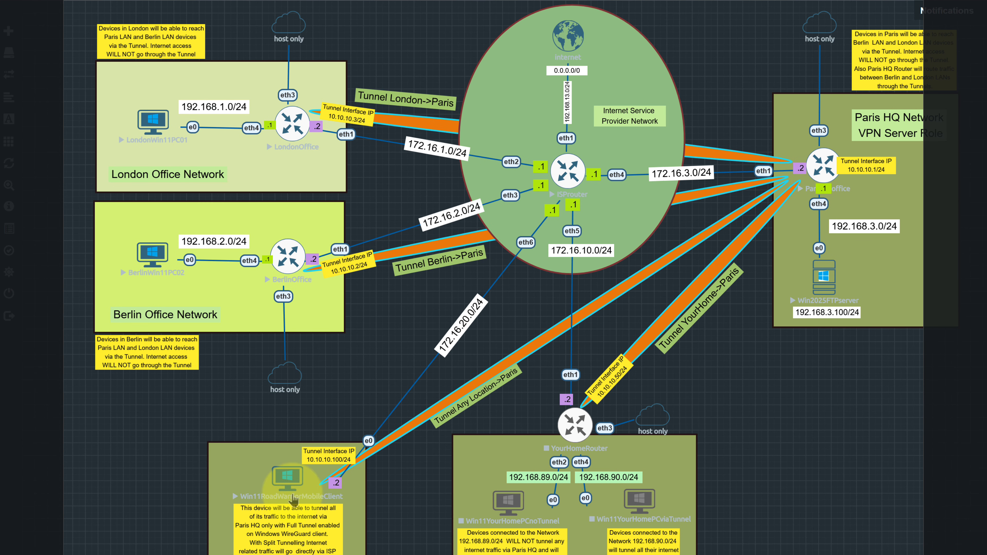
Open the Win11RoadWarriorMobileClient console and copy the Enver full-tunnel .conf file.
double_click(288, 478)
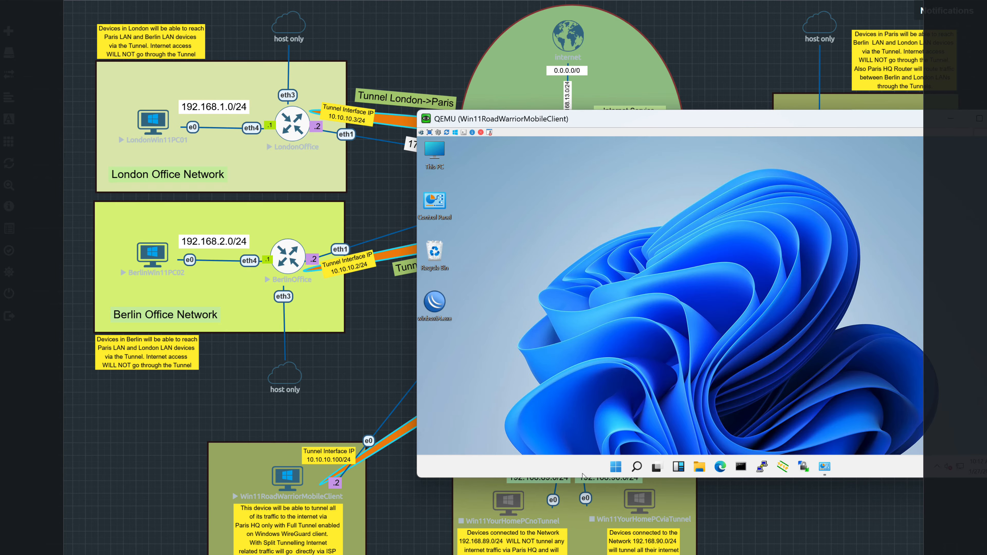
click(544, 554)
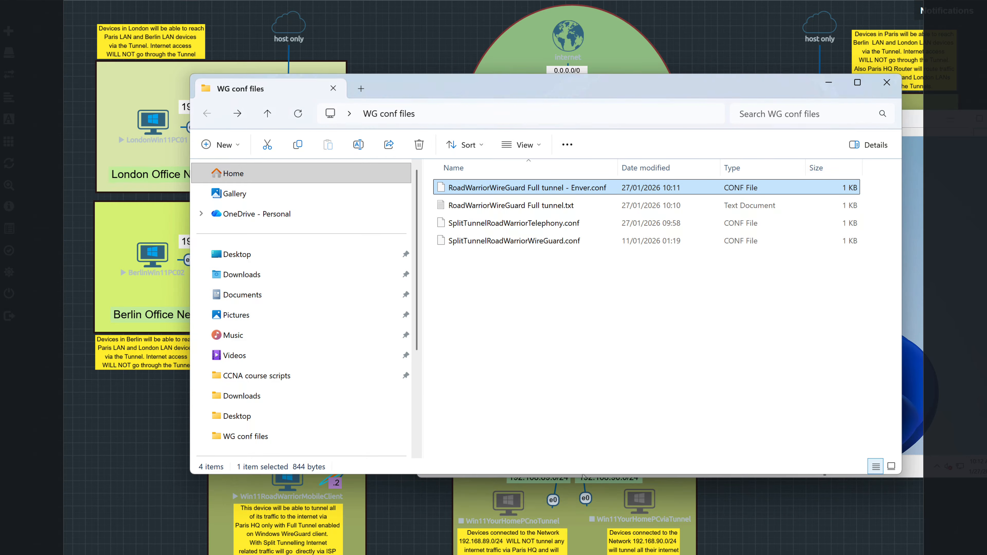
right_click(461, 185)
click(523, 200)
key(alt+Tab)
right_click(638, 281)
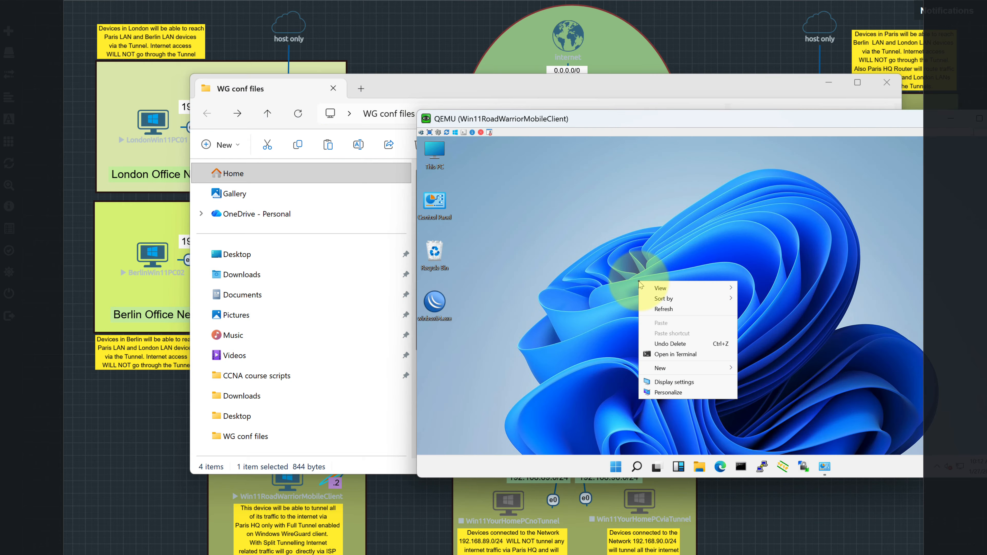
click(608, 361)
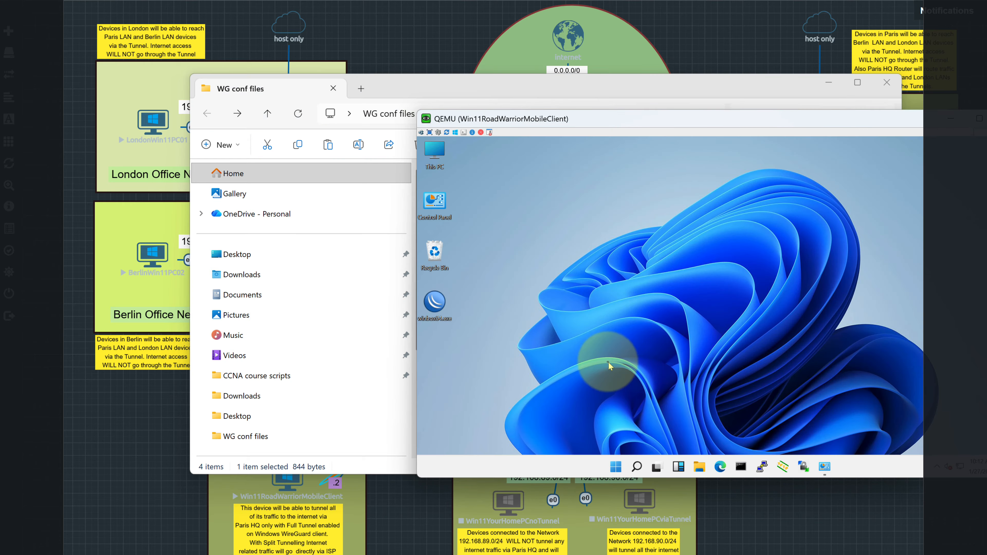
Launch WinBox in the VM, pick ISP Router 1 (172.16.20.1), and return to the router's session.
click(434, 302)
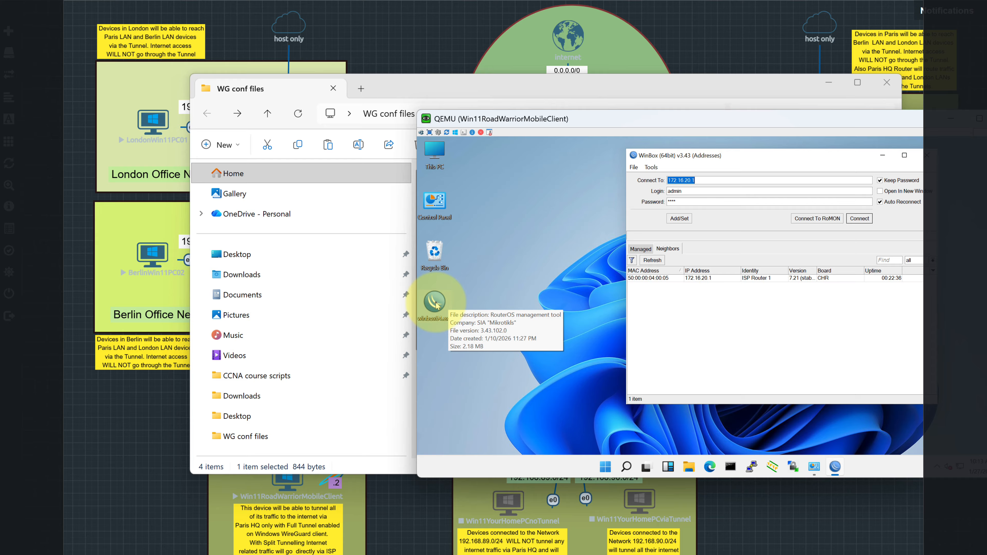
click(684, 279)
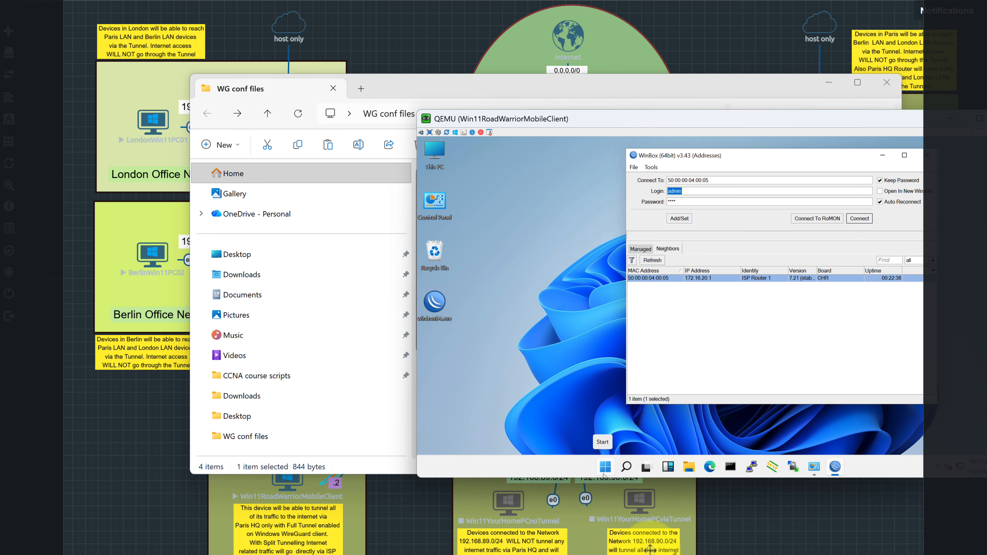
mouse_move(738, 551)
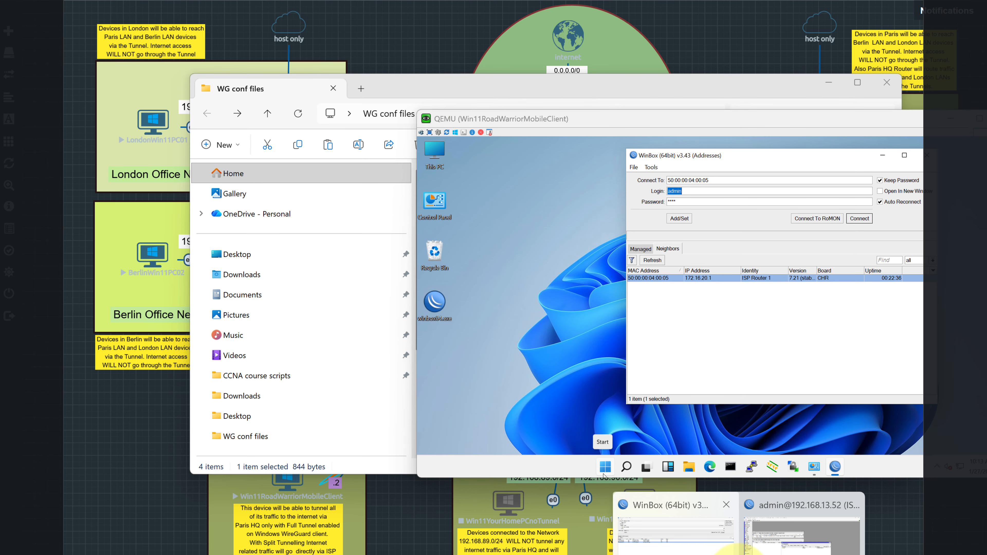
click(816, 541)
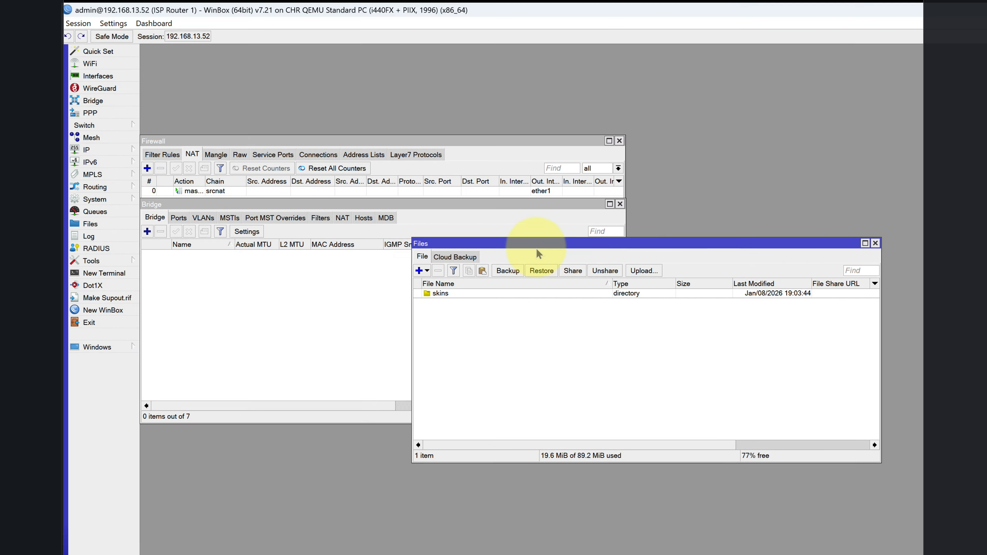
Arrange the router's WinBox Files window and the WG conf files folder side by side.
drag(538, 243, 486, 239)
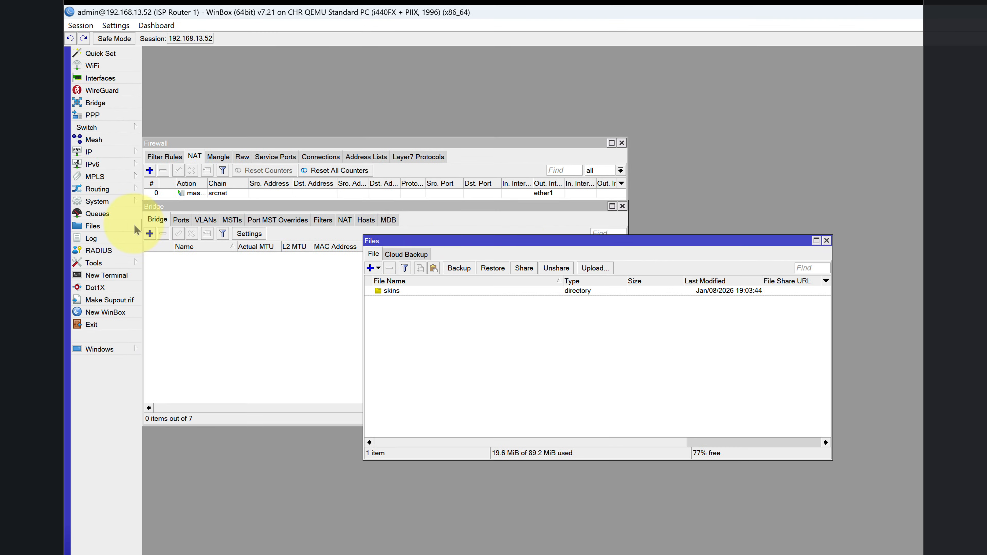
drag(432, 255, 349, 305)
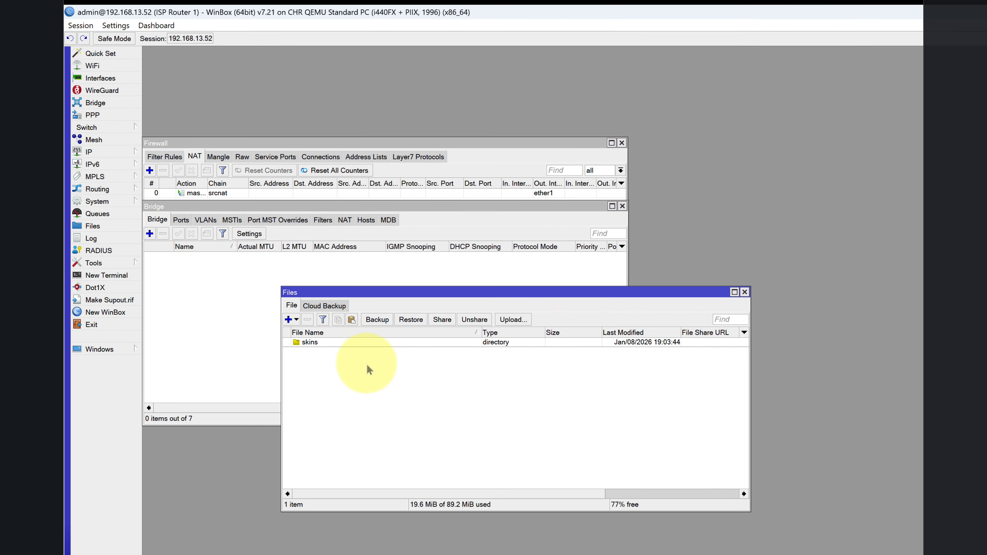
click(983, 12)
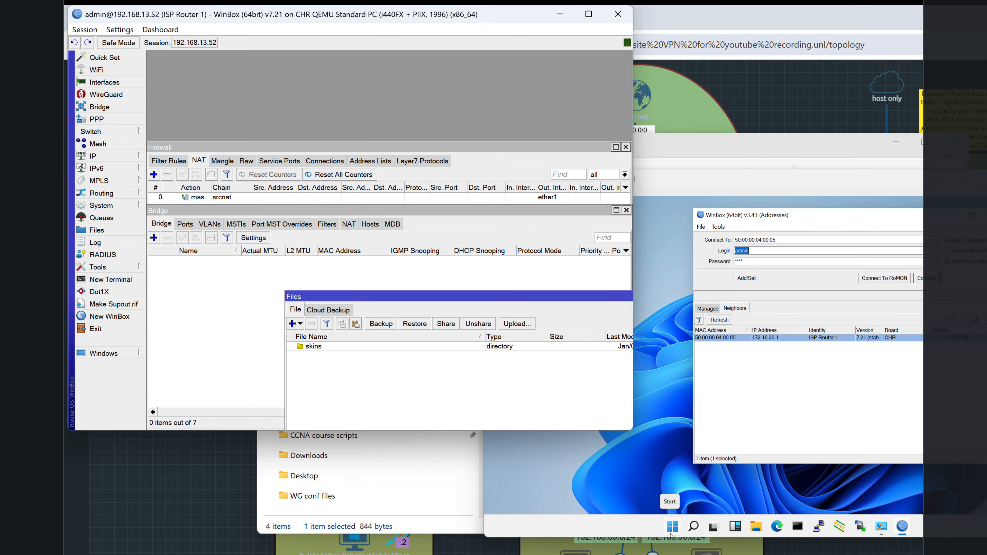
click(951, 78)
click(954, 14)
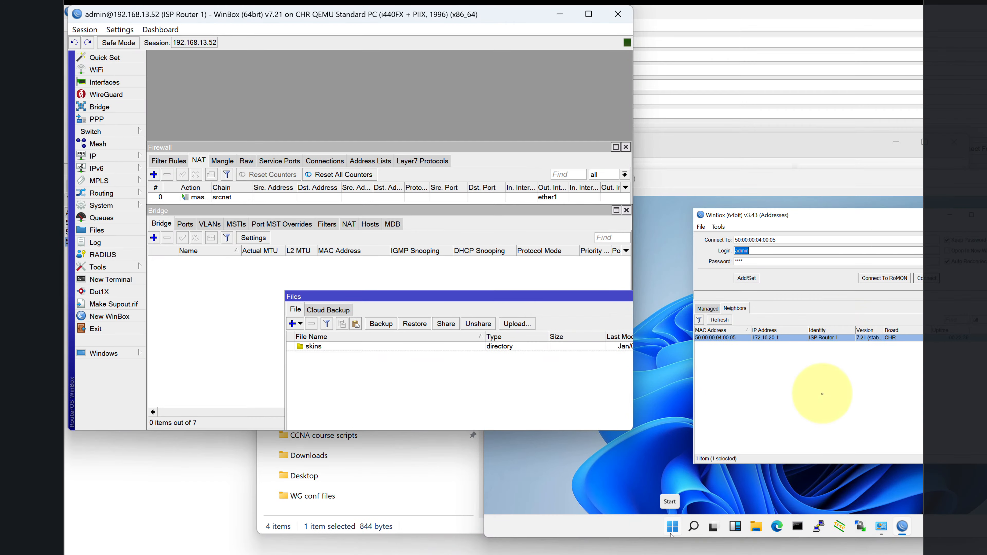
click(670, 554)
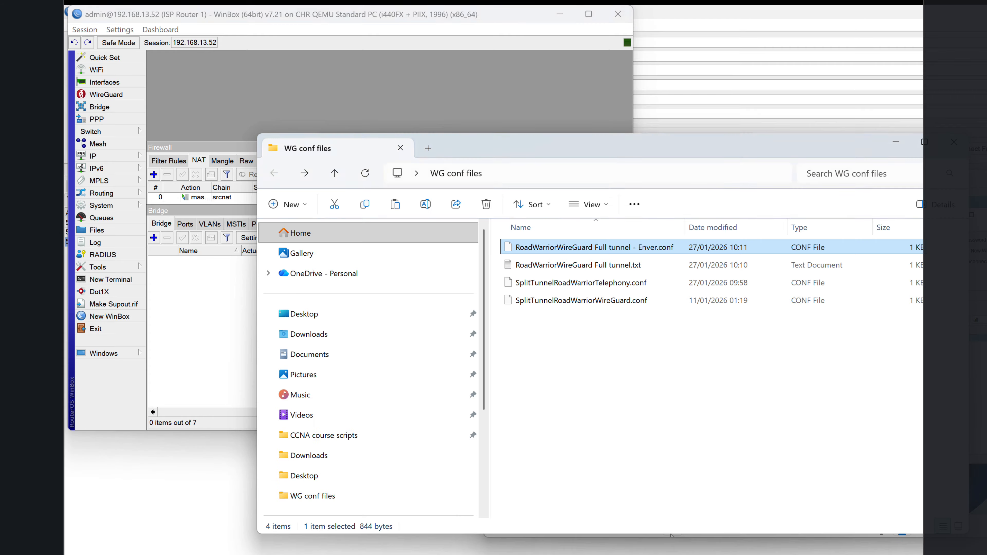
drag(550, 143, 909, 147)
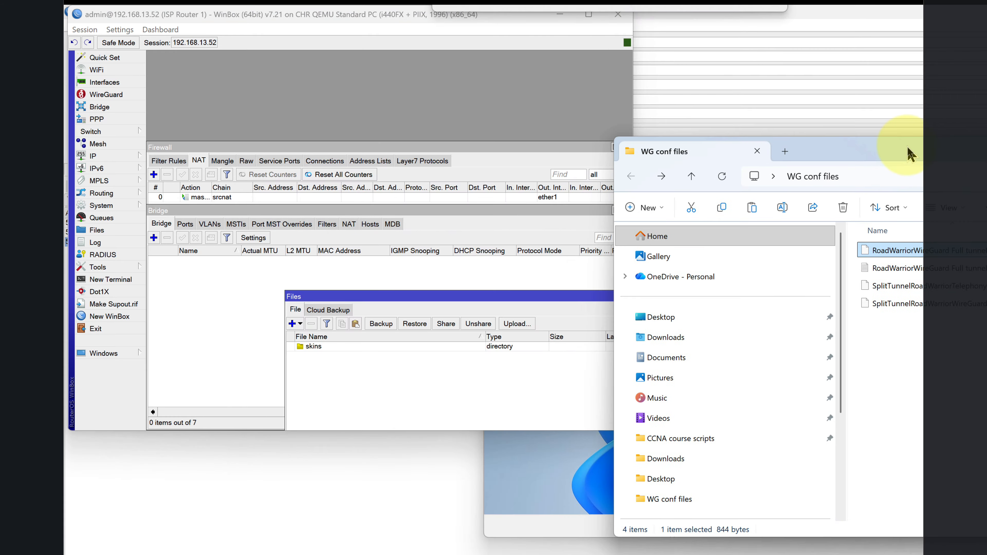
Drag RoadWarriorWireGuard Full tunnel - Enver.conf into the router's Files list and select it.
drag(873, 250, 478, 384)
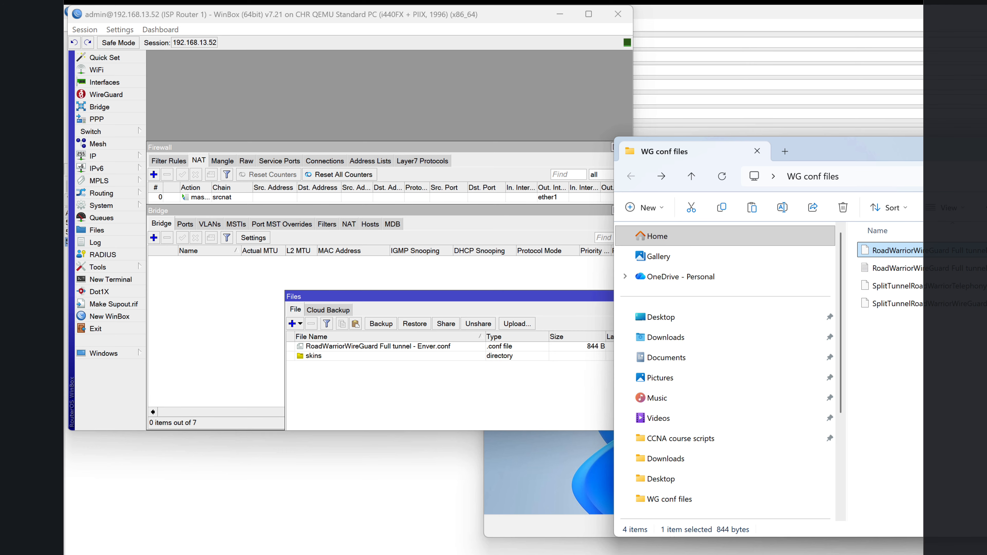
drag(984, 149, 914, 168)
click(984, 165)
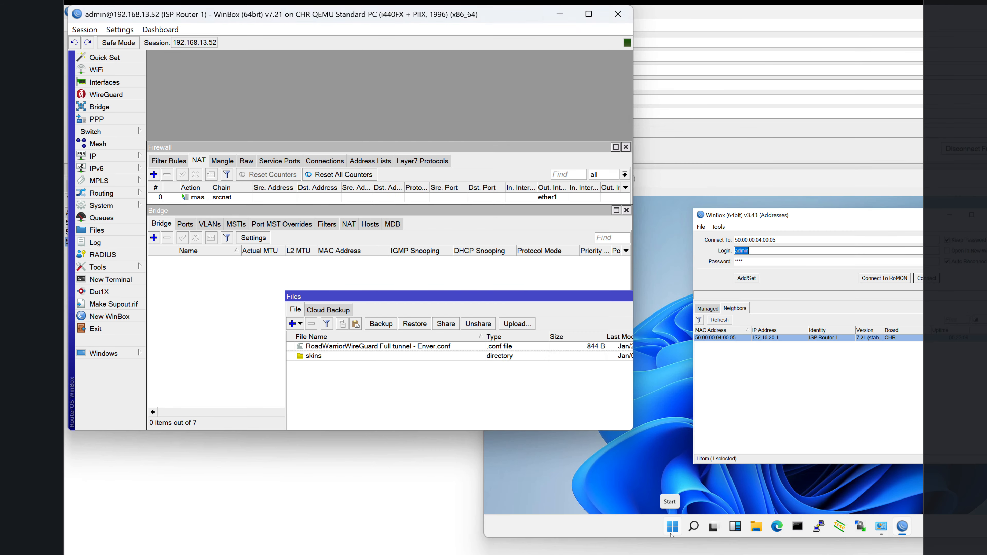
click(588, 14)
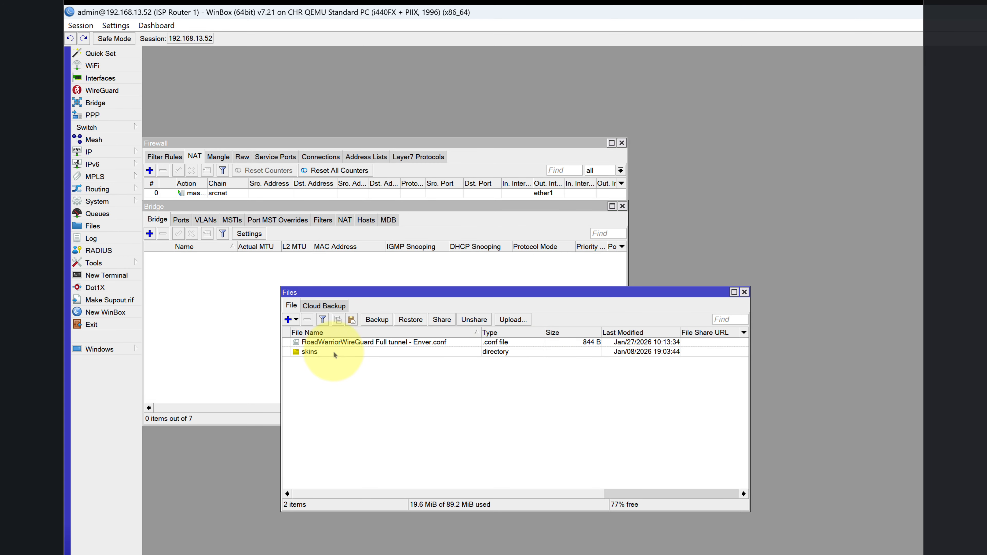
click(334, 343)
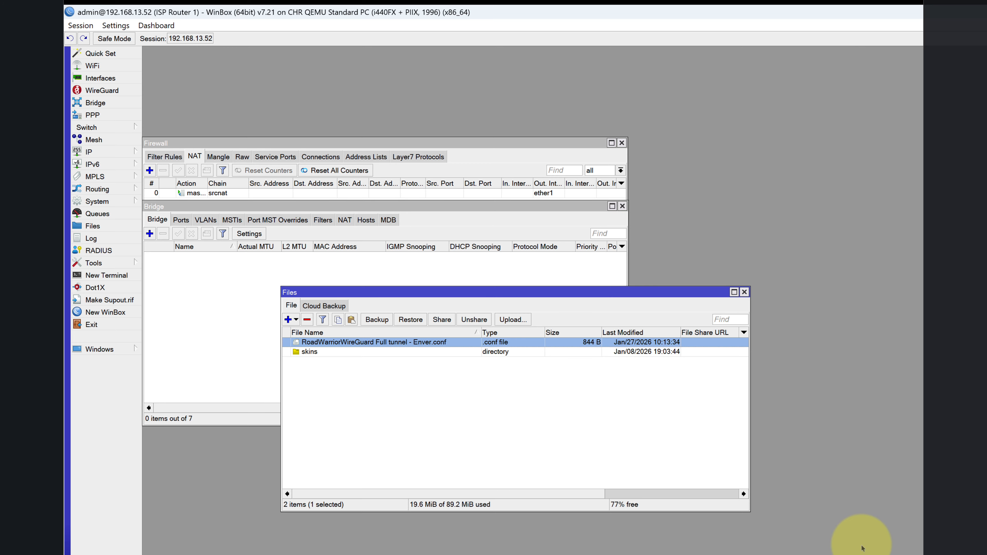
click(719, 554)
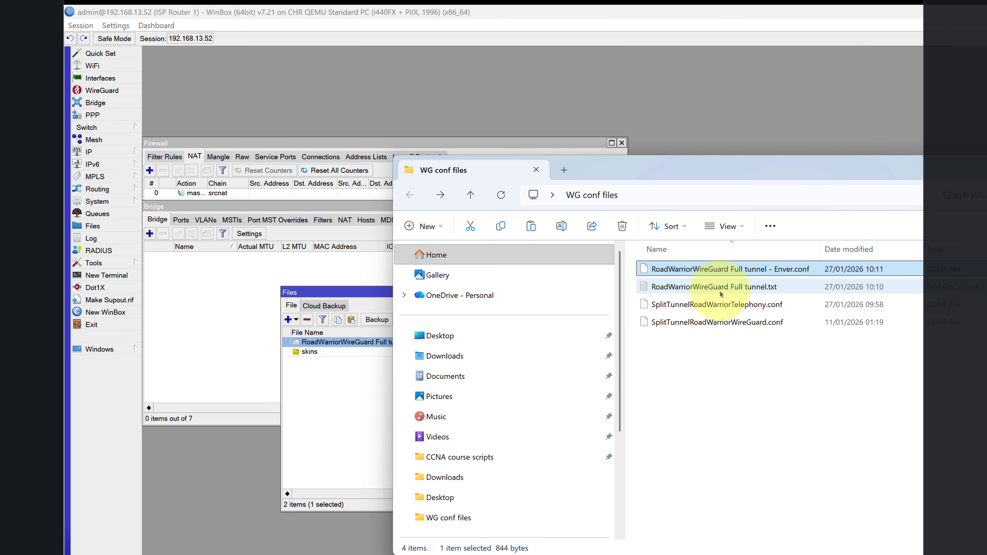
Duplicate the Full tunnel.txt file in the WG conf files folder.
click(719, 291)
right_click(720, 291)
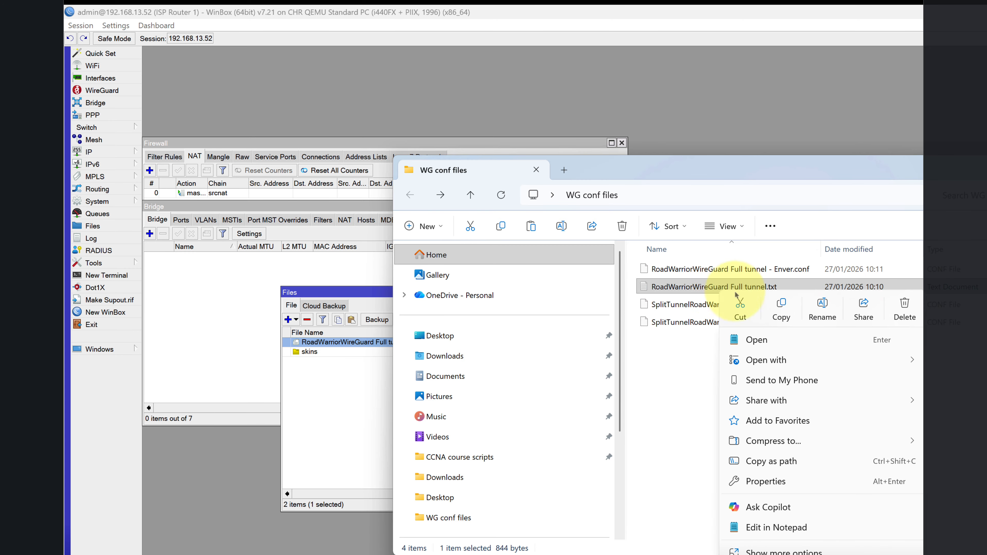
click(781, 307)
right_click(750, 377)
click(761, 387)
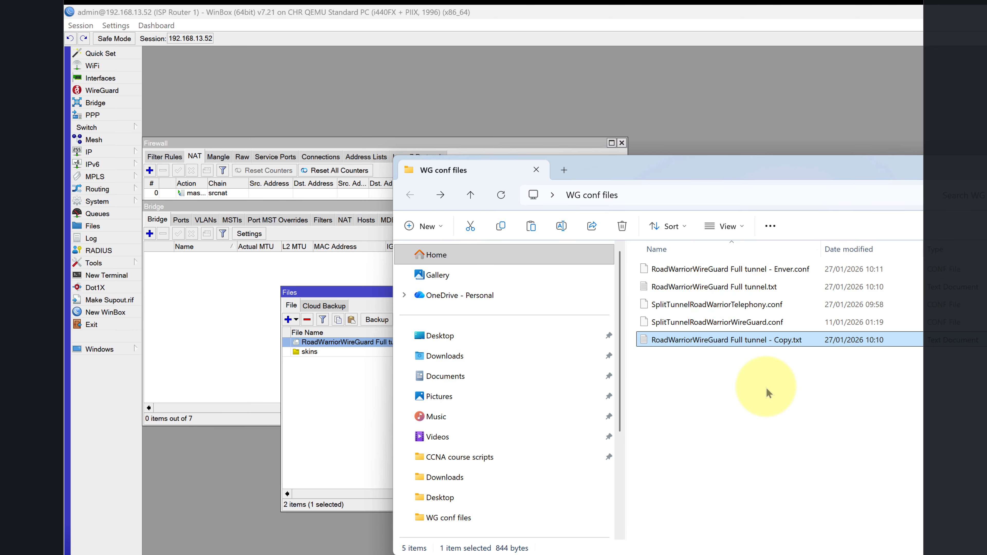
Rename the duplicate, replacing 'Full tunnel' with 'Split Tunnel Telephony'.
right_click(741, 341)
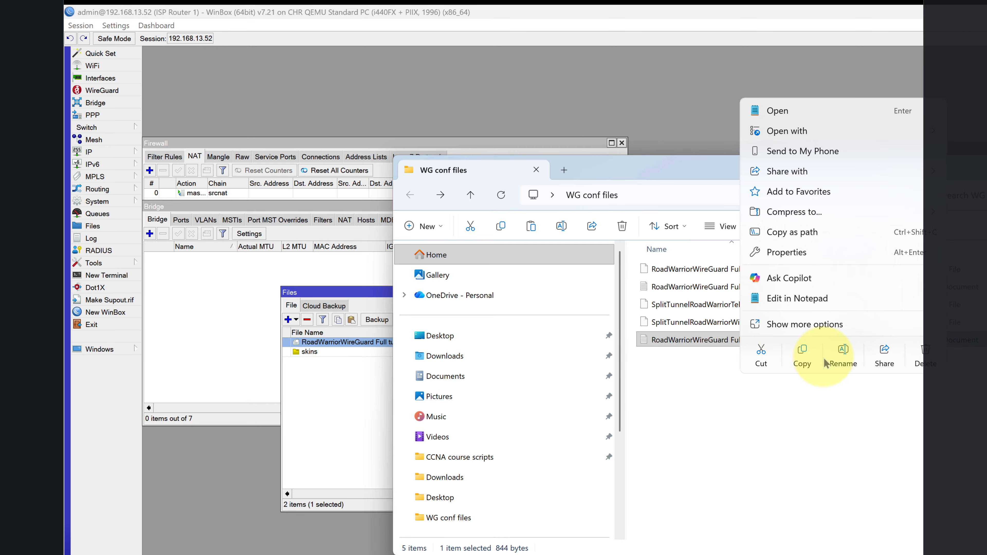
click(838, 354)
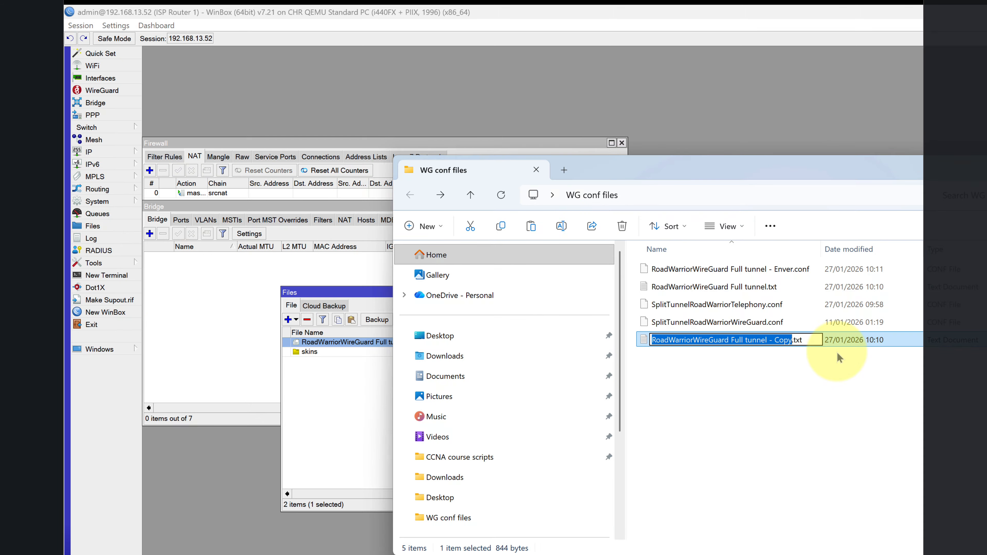
key(Right)
key(Left)
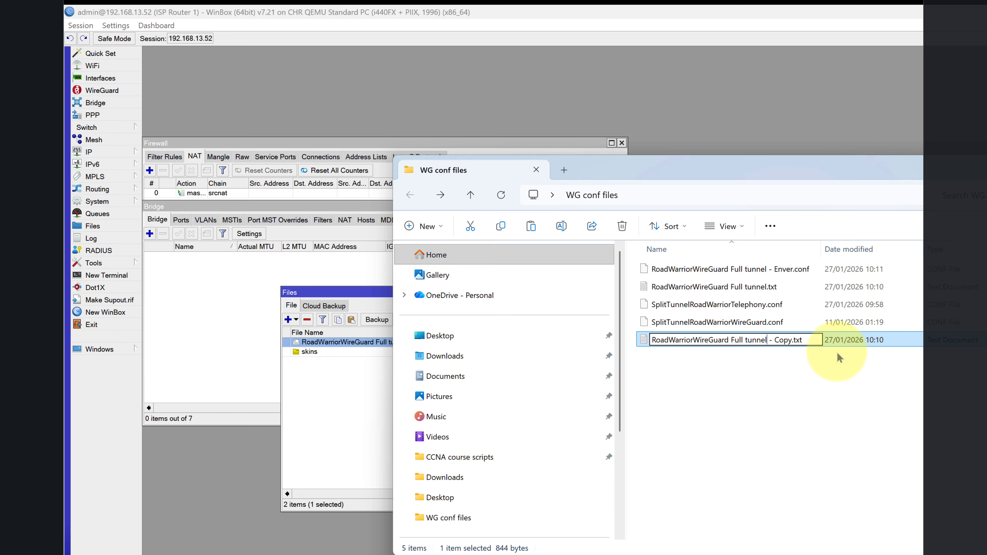
key(BackSpace)
key(BackSpace)
key(BackSpace)
key(BackSpace)
key(BackSpace)
key(BackSpace)
key(BackSpace)
key(BackSpace)
key(BackSpace)
key(BackSpace)
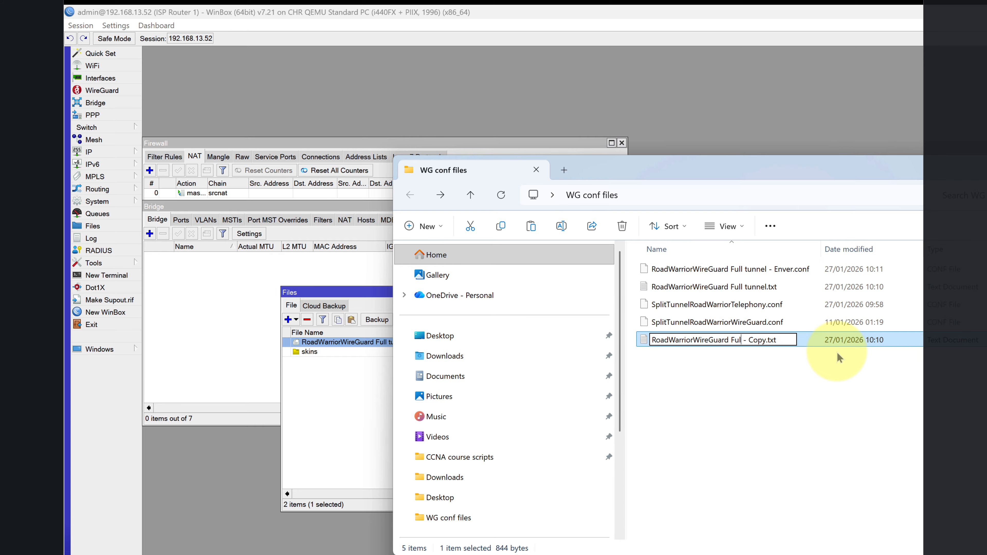
key(BackSpace)
text(Slit)
key(BackSpace)
key(BackSpace)
key(BackSpace)
text(plit Tunnel )
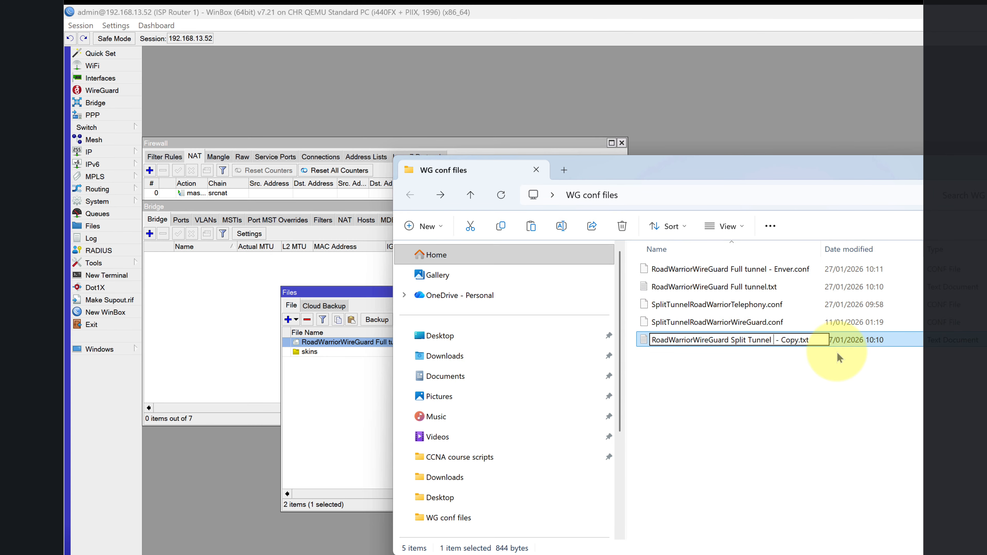
text(Teleph)
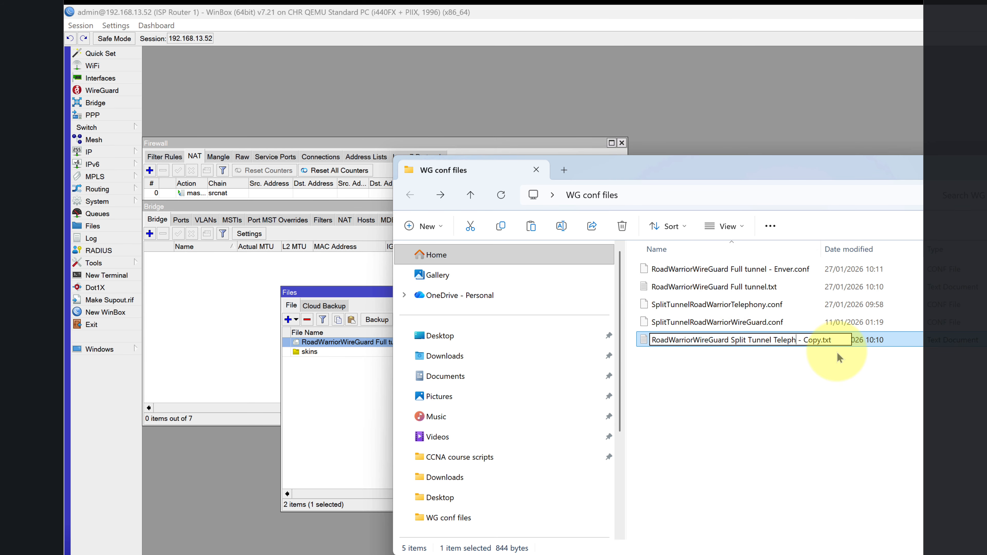
text(ony)
key(Return)
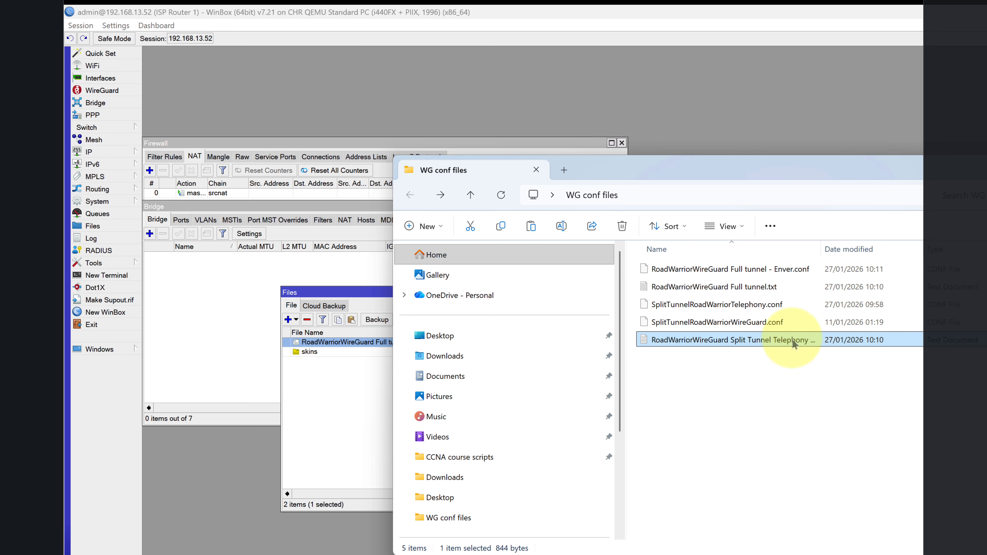
Delete 'Copy' from the end of the Split Tunnel Telephony file name.
right_click(835, 340)
click(884, 351)
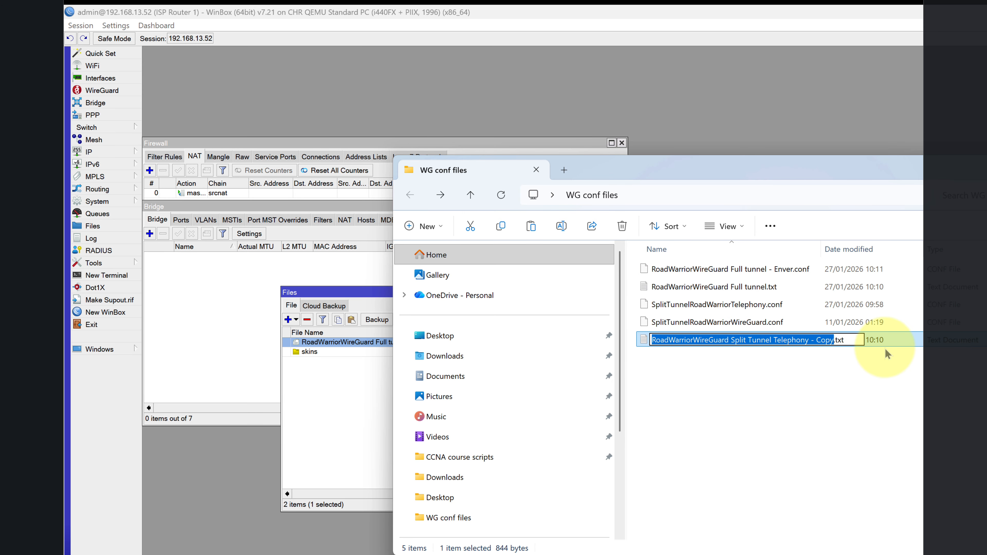
key(Right)
key(BackSpace)
key(BackSpace)
key(BackSpace)
key(BackSpace)
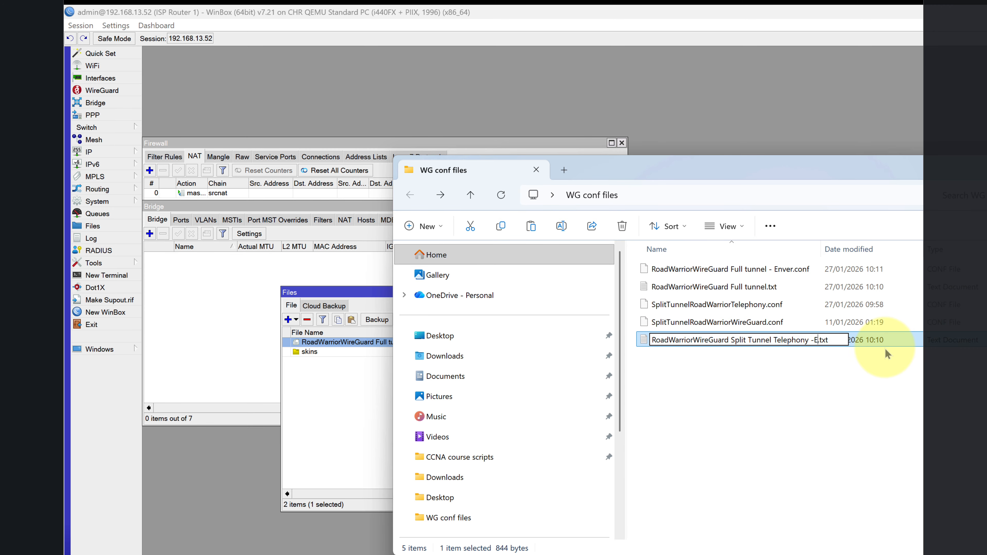
key(Return)
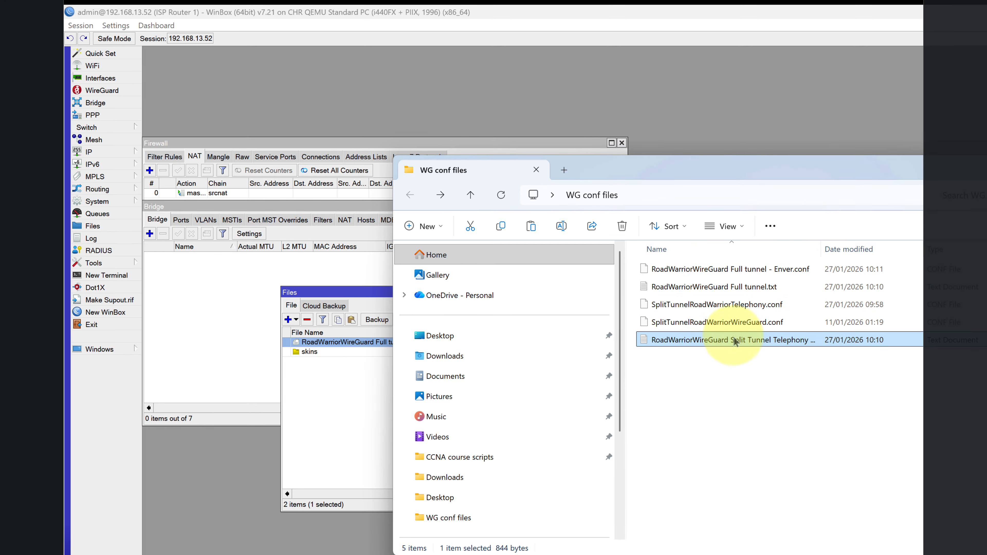
Open the Split Tunnel Telephony -Enver file in Notepad and delete 0.0.0.0/0 from AllowedIPs.
double_click(706, 341)
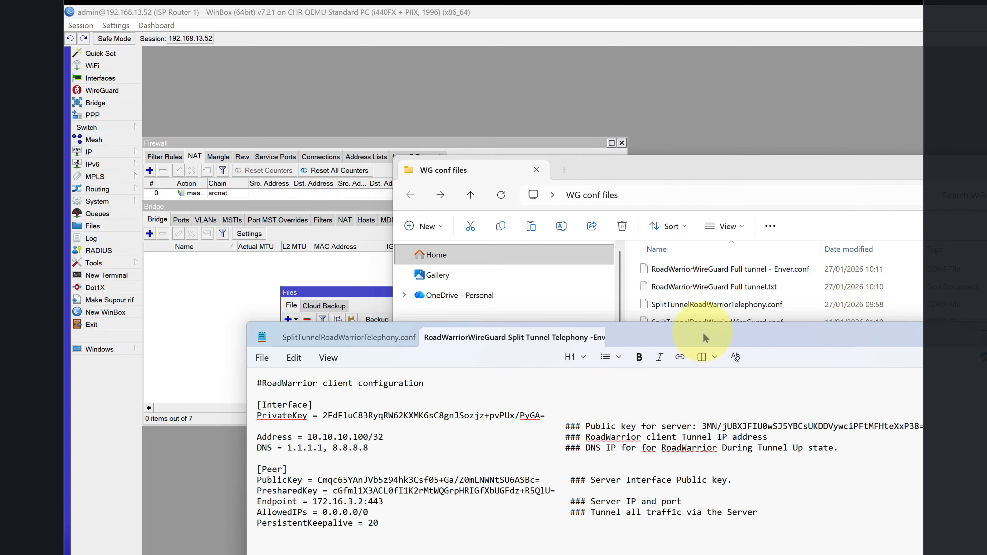
drag(702, 353, 835, 219)
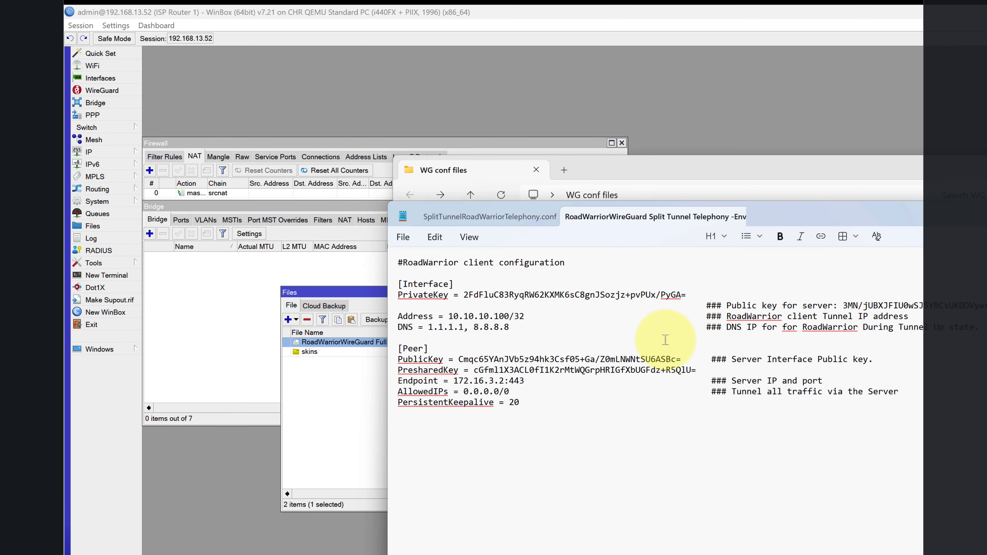
drag(519, 391, 465, 389)
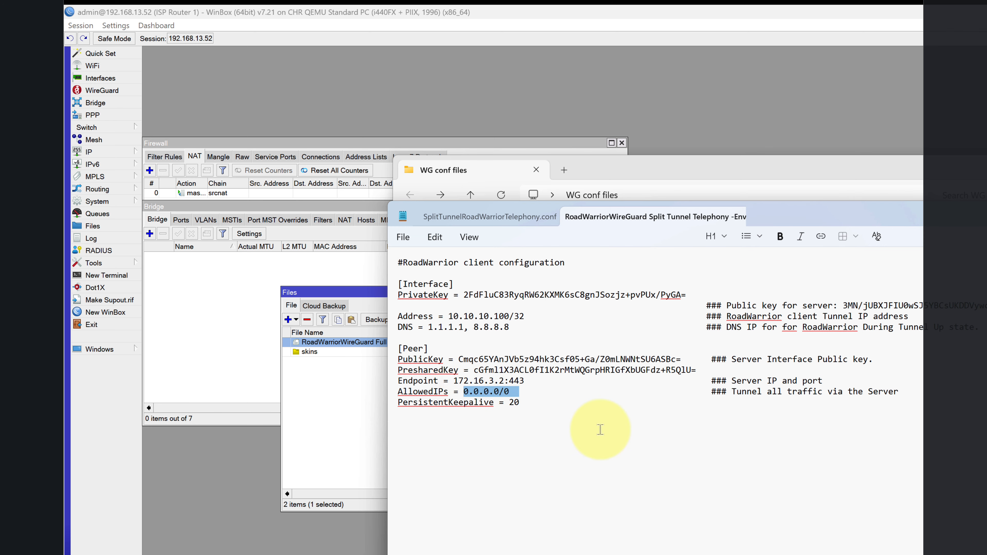
key(BackSpace)
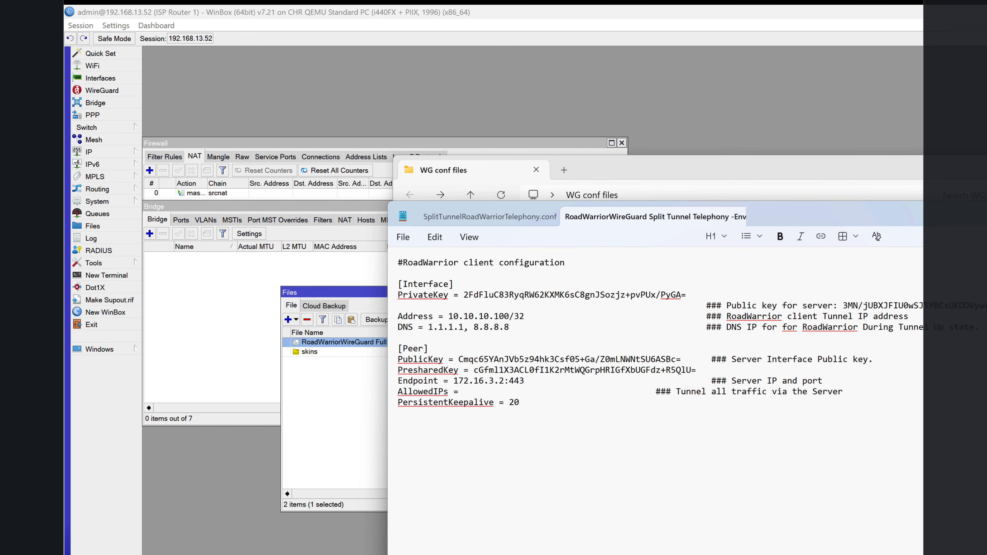
key(alt+Tab)
Rename SplitTunnelRoadWarriorTelephony.conf to SplitTunnelRoadWarriorTelephony.txt and open it in Notepad.
right_click(726, 305)
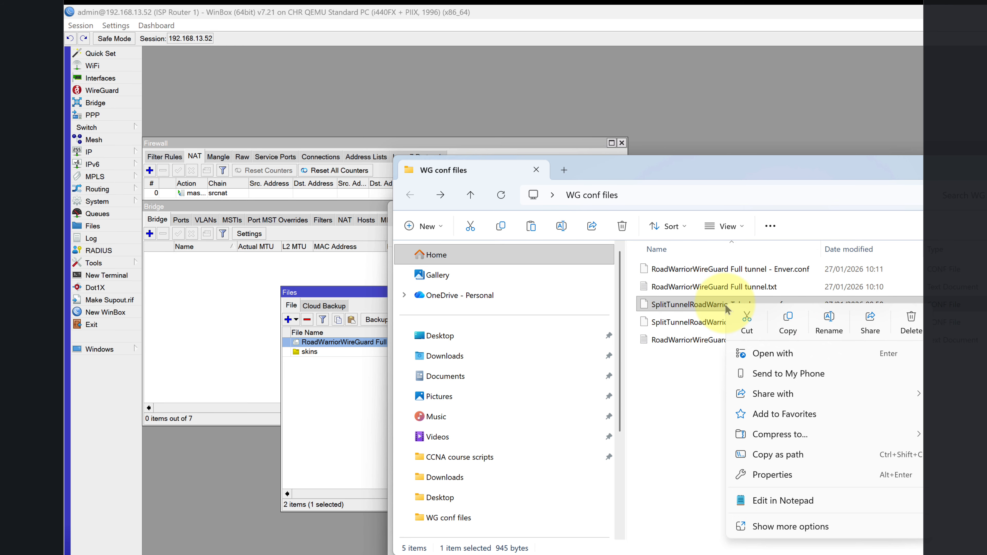
click(828, 327)
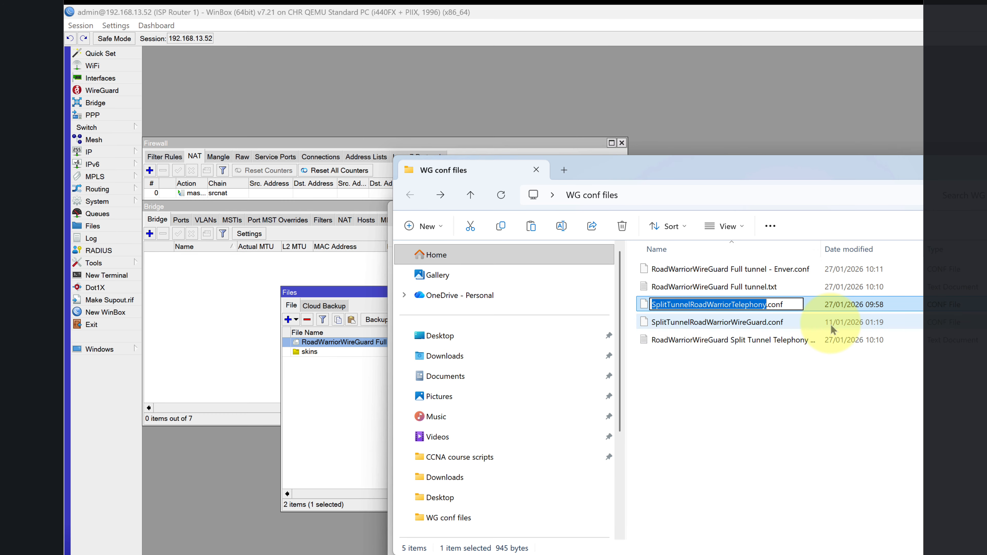
key(Right)
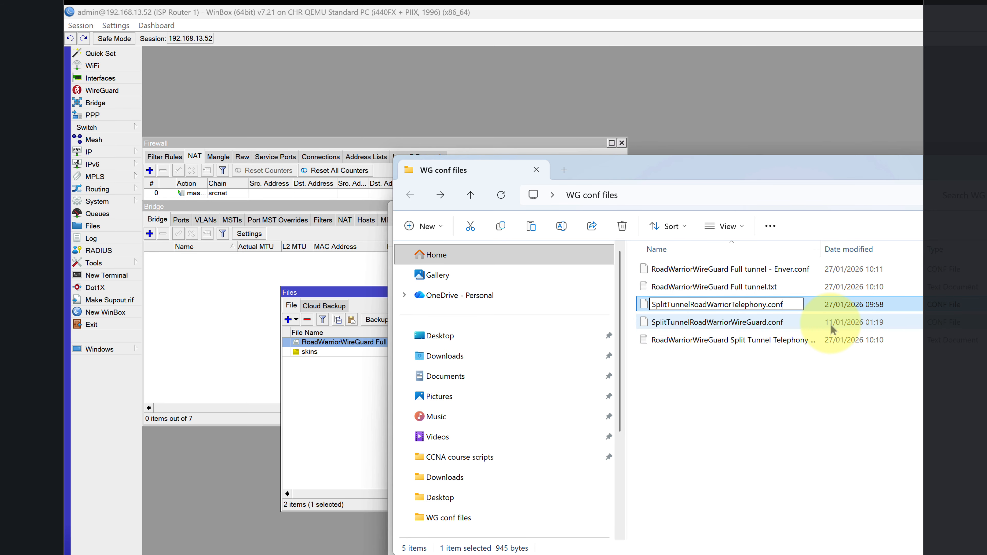
key(BackSpace)
key(BackSpace)
key(BackSpace)
text(txt)
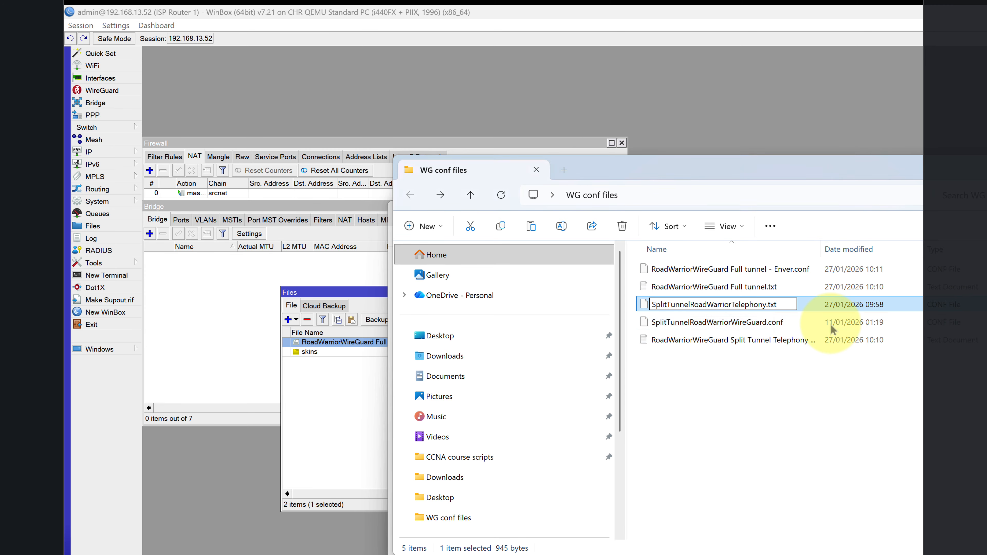
key(Return)
key(Return)
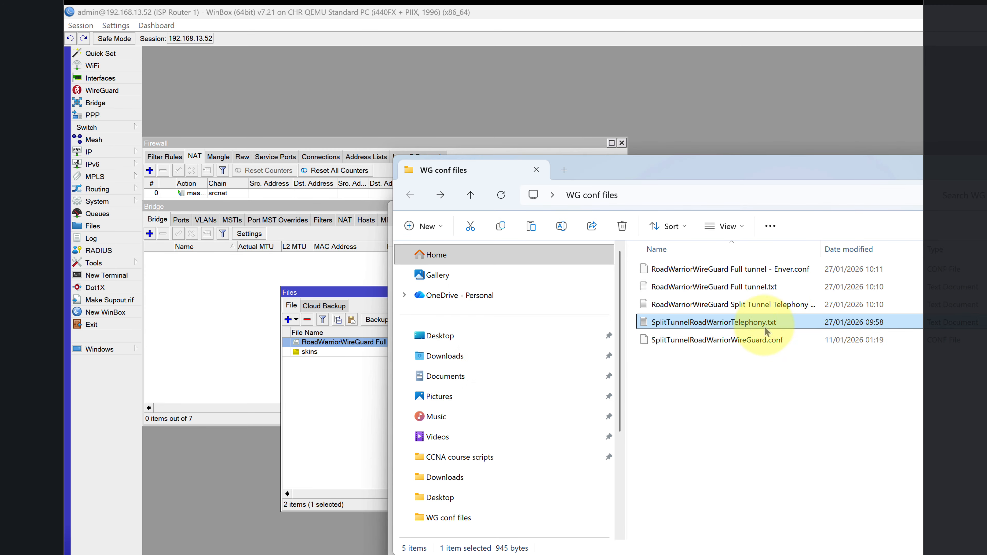
double_click(716, 323)
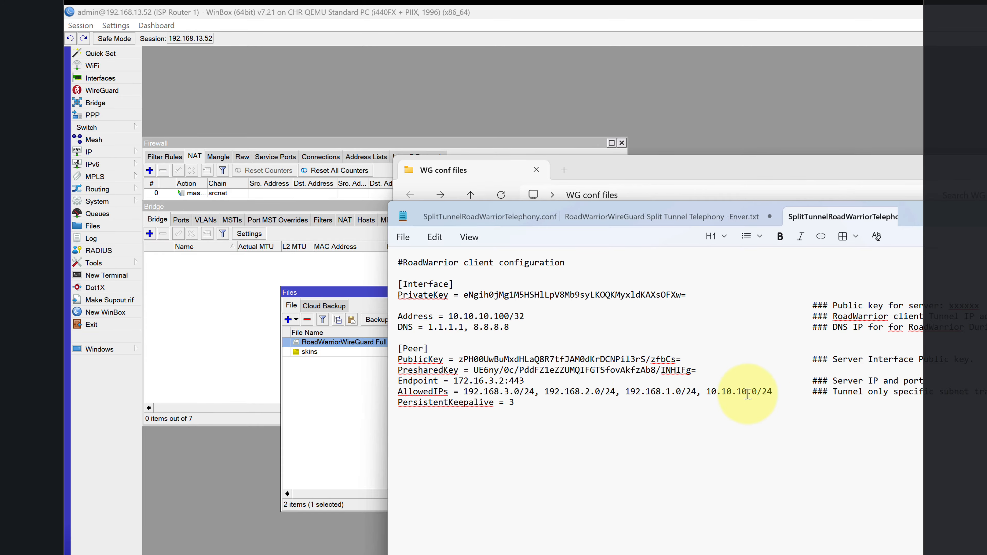
Copy the old file's AllowedIPs subnets into the -Enver file's empty AllowedIPs line.
drag(771, 391, 481, 396)
right_click(481, 397)
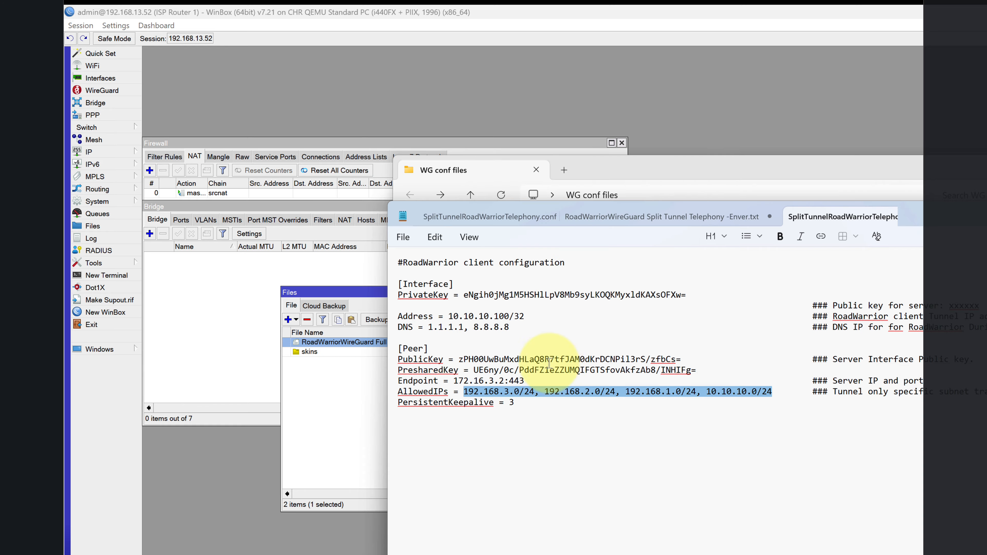
click(549, 366)
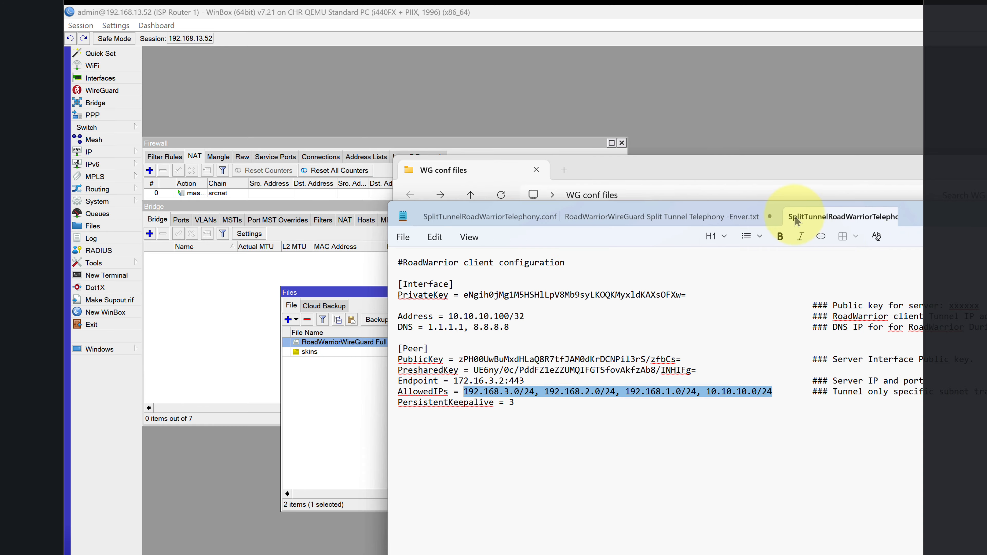
click(653, 216)
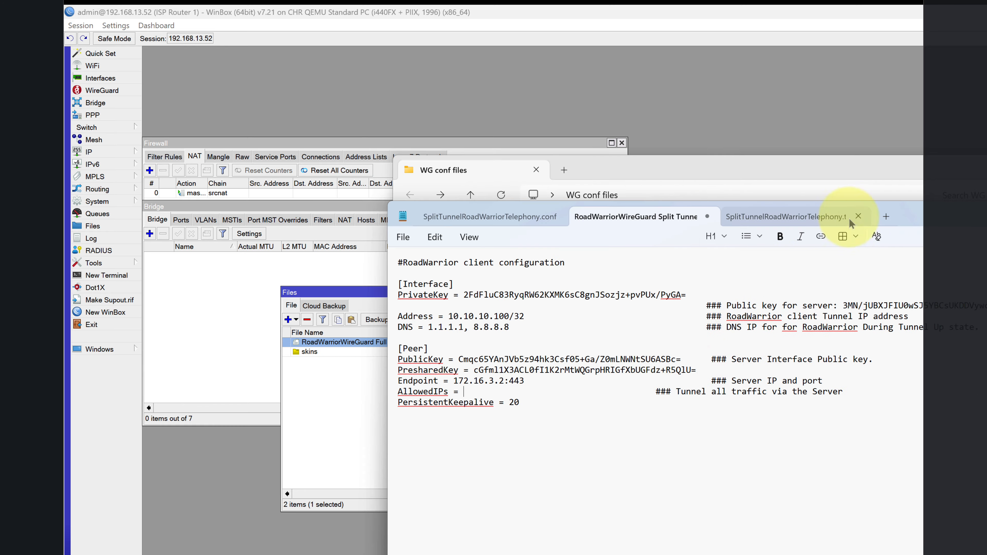
click(862, 217)
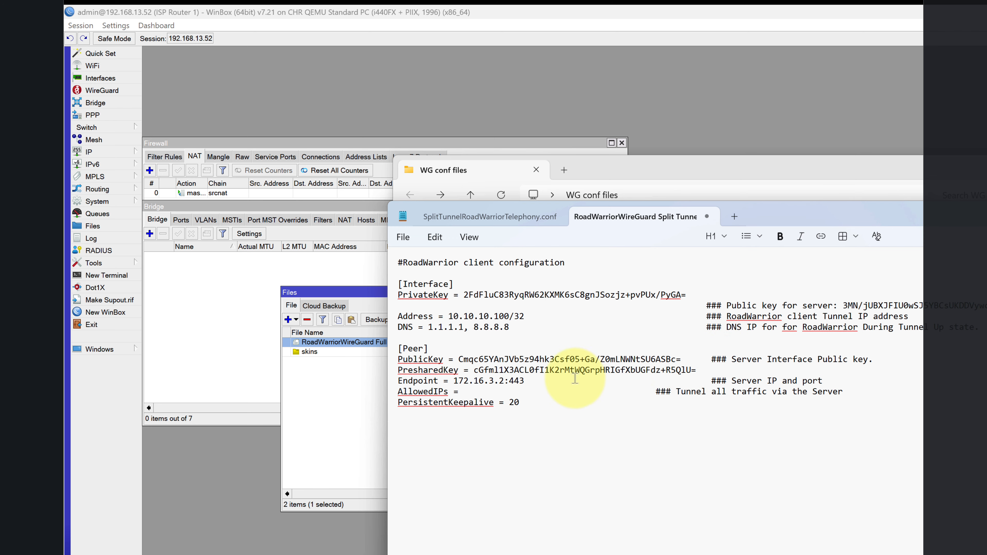
right_click(469, 392)
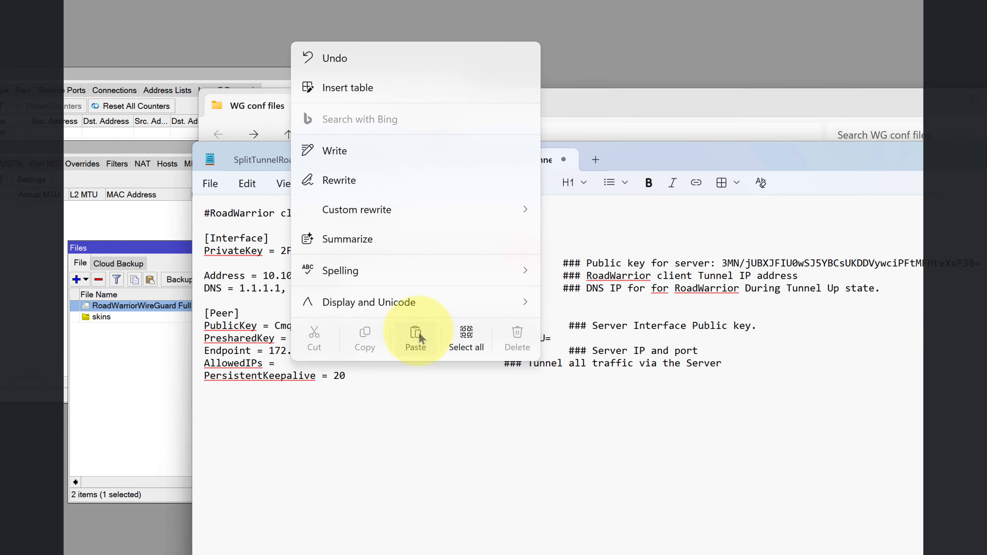
click(577, 370)
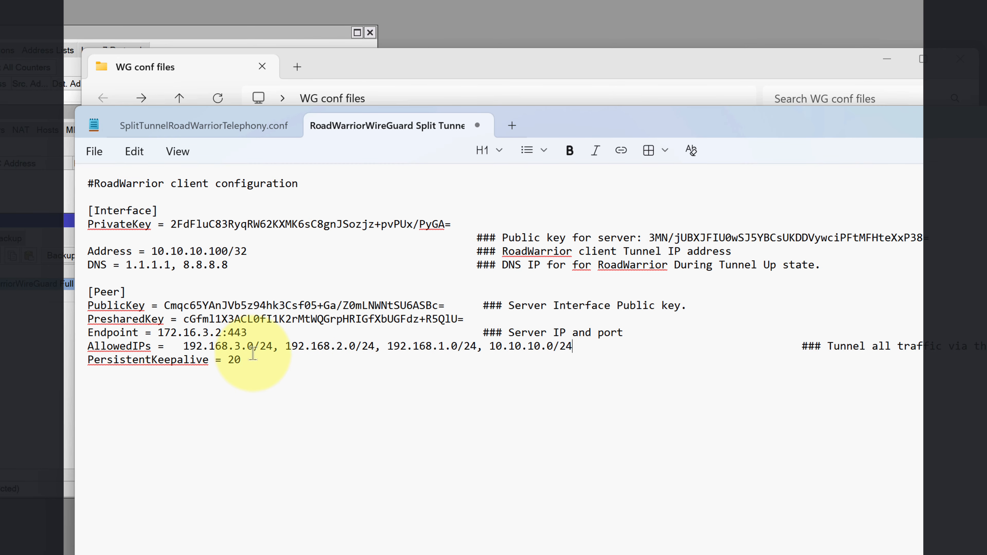
Remove extra spaces around the AllowedIPs list and its comment, then save the file.
click(188, 347)
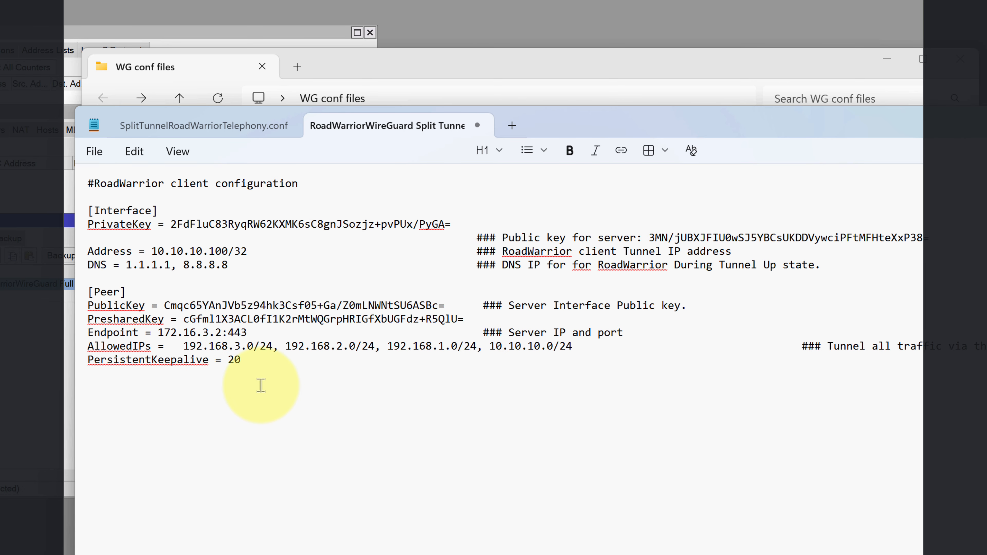
key(BackSpace)
key(BackSpace)
key(BackSpace)
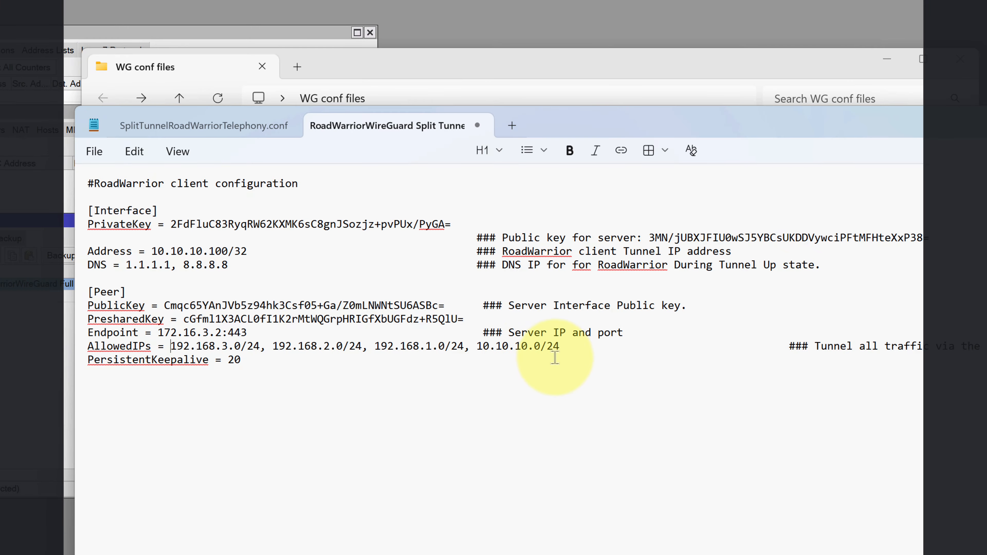
click(789, 346)
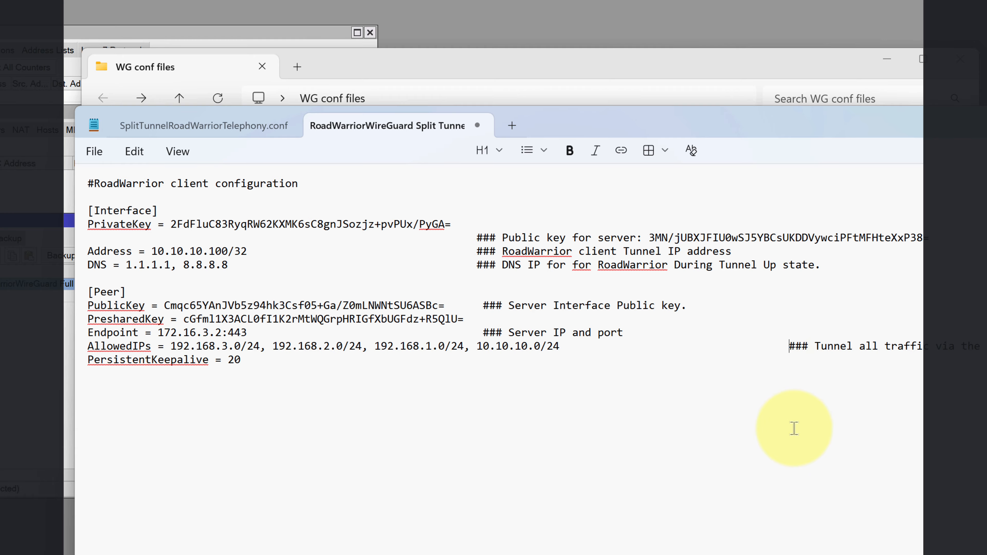
key(BackSpace)
key(BackSpace)
key(BackSpace)
key(BackSpace)
key(BackSpace)
key(BackSpace)
key(BackSpace)
key(BackSpace)
key(BackSpace)
key(BackSpace)
key(BackSpace)
key(BackSpace)
key(BackSpace)
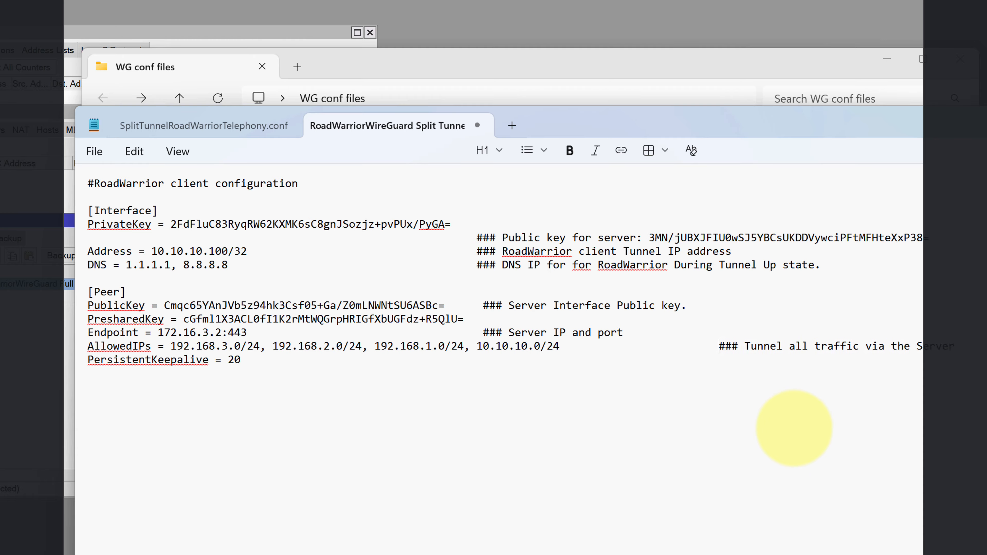
key(BackSpace)
key(BackSpace)
key(BackSpace)
key(BackSpace)
key(BackSpace)
key(BackSpace)
key(BackSpace)
key(BackSpace)
key(BackSpace)
key(BackSpace)
key(BackSpace)
key(BackSpace)
key(BackSpace)
key(BackSpace)
key(BackSpace)
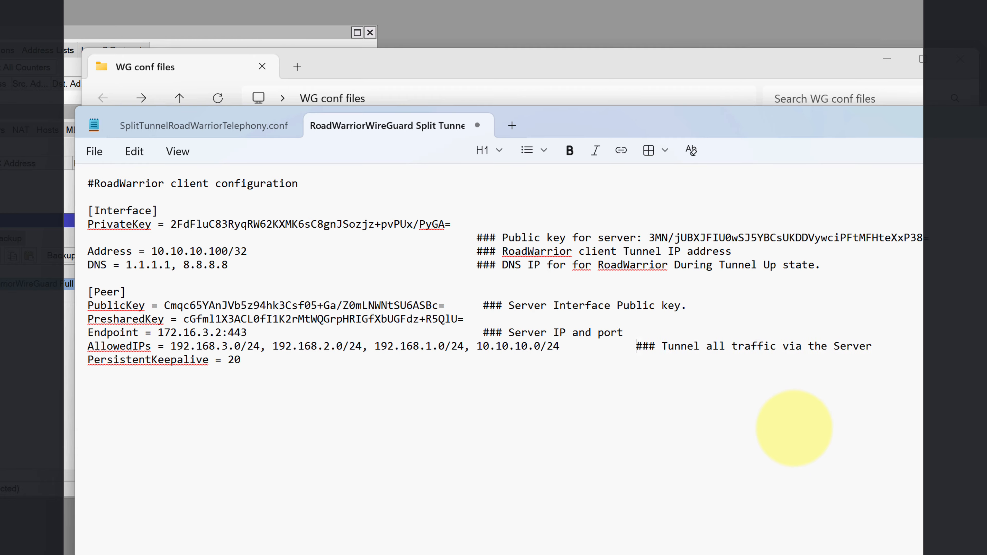
key(BackSpace)
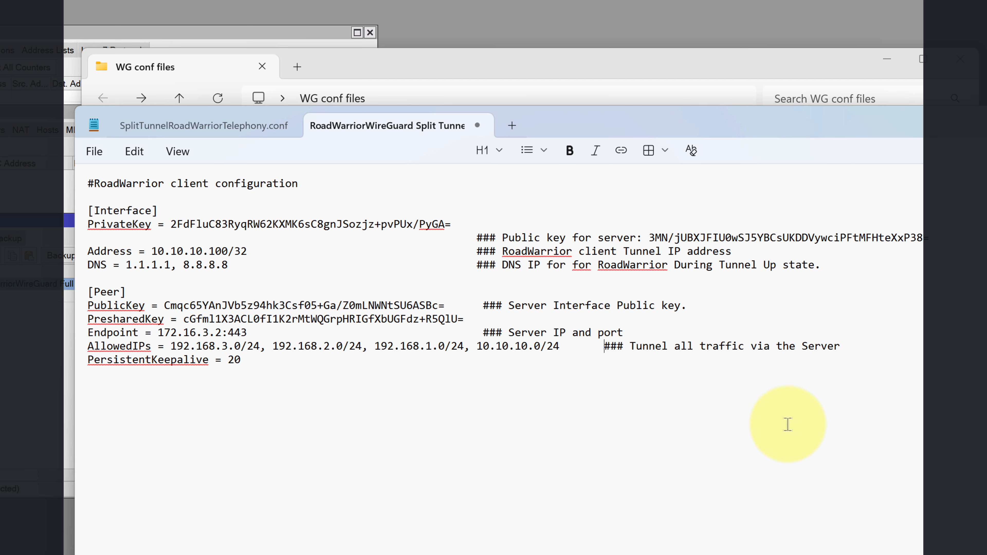
drag(571, 345, 474, 345)
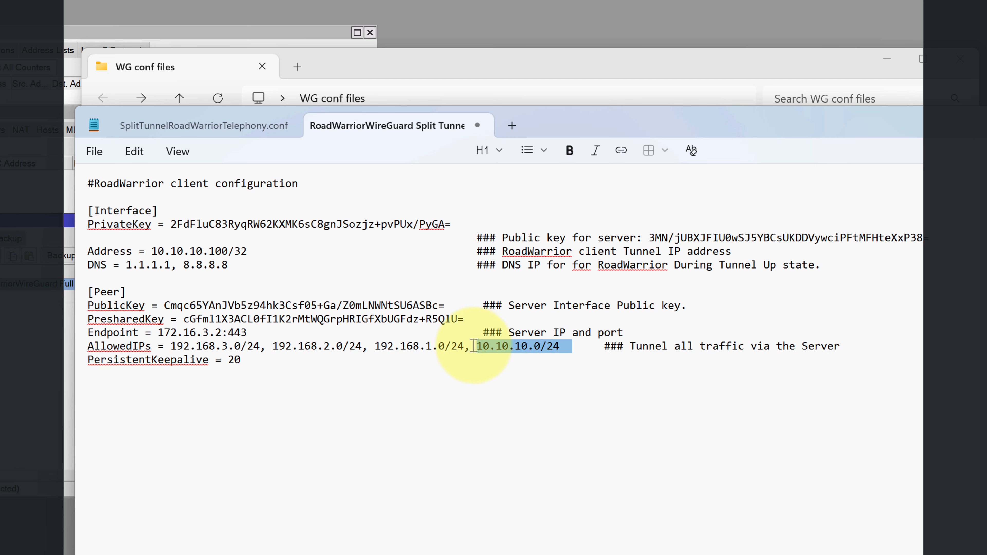
click(94, 151)
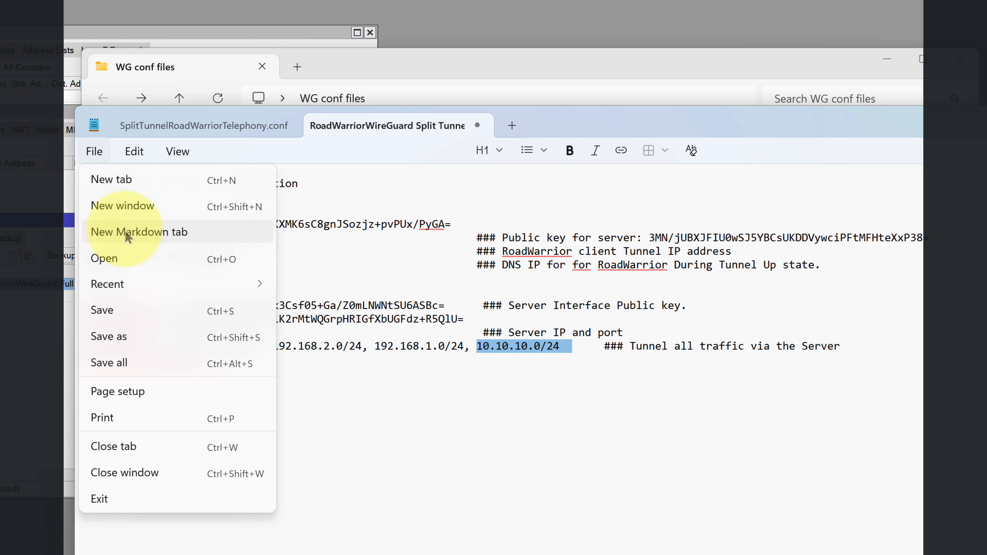
click(111, 310)
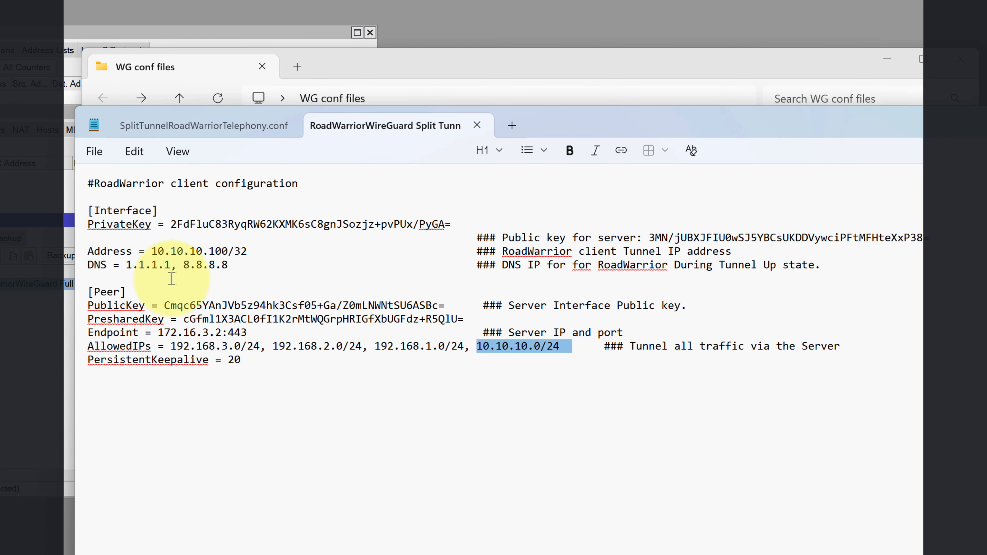
Delete the keepalive value 20 and save the config again.
click(240, 361)
key(BackSpace)
key(BackSpace)
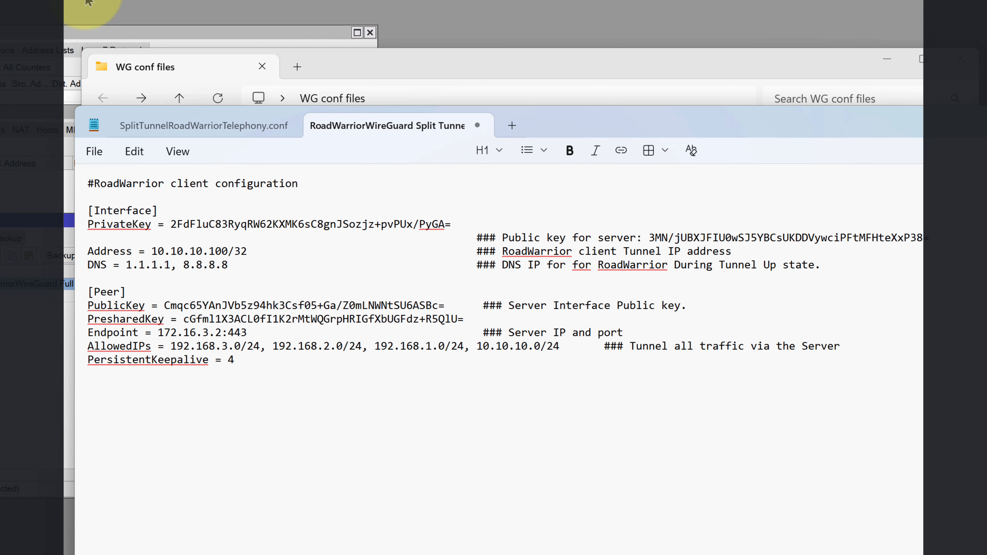
click(94, 151)
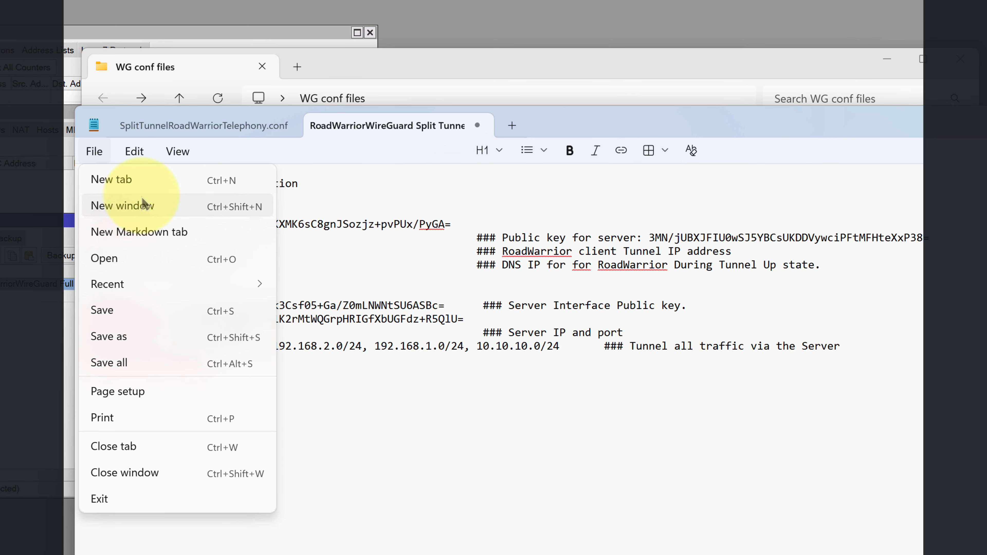
click(132, 313)
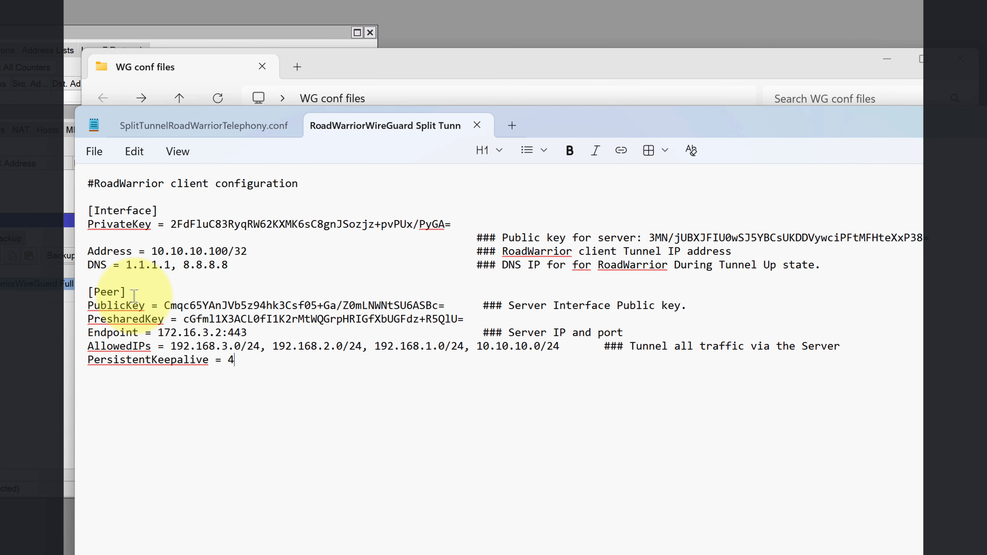
Close the Split Tunnel Telephony -Enver file and the empty untitled note.
click(92, 153)
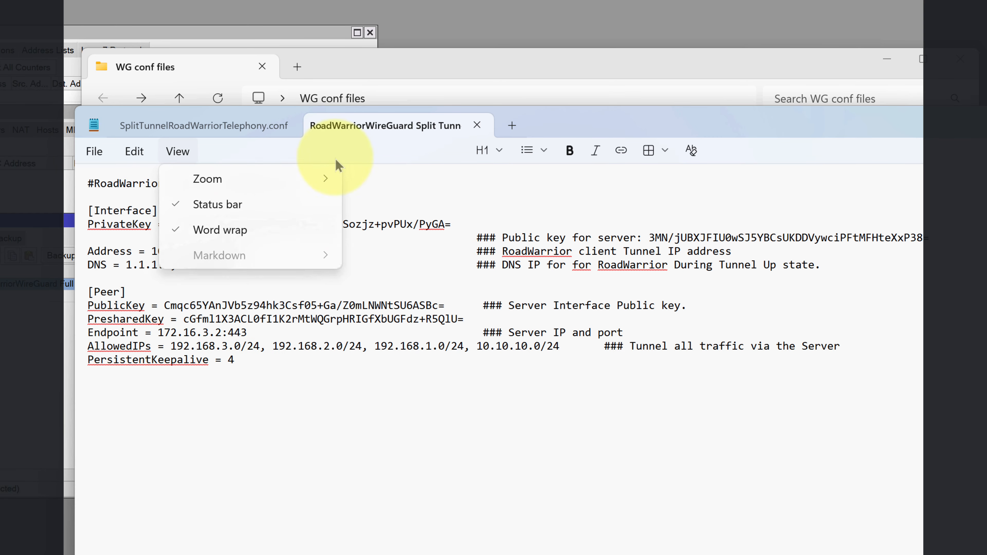
click(480, 127)
click(481, 127)
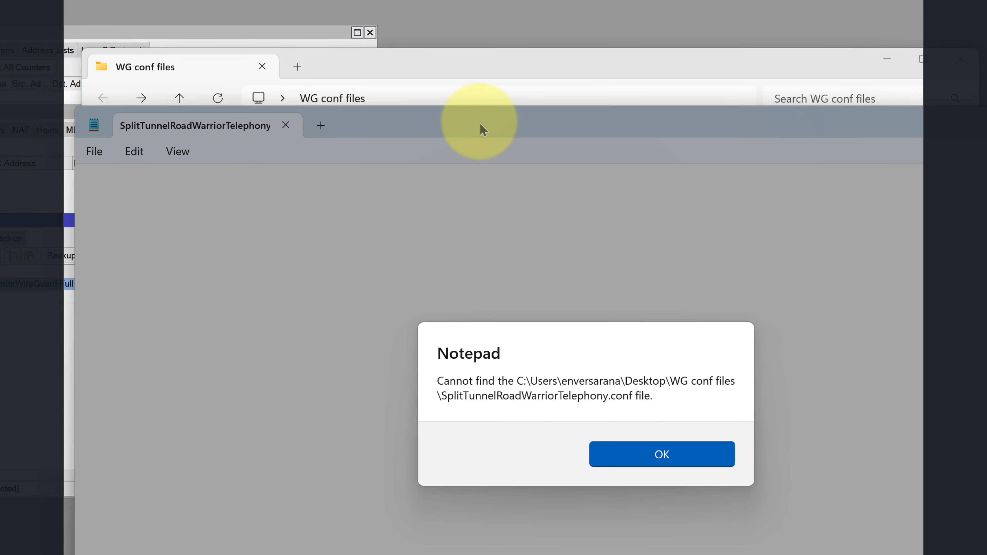
click(614, 464)
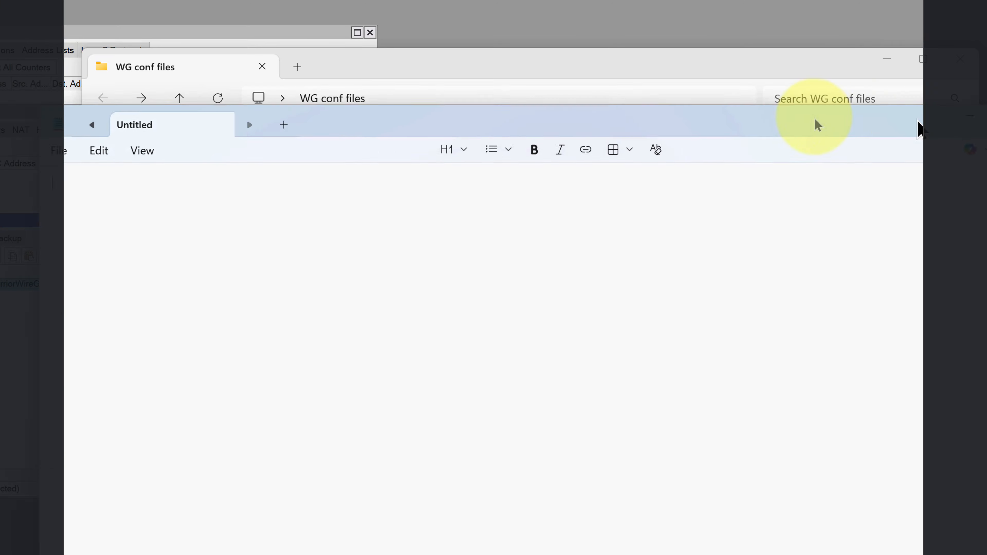
click(881, 118)
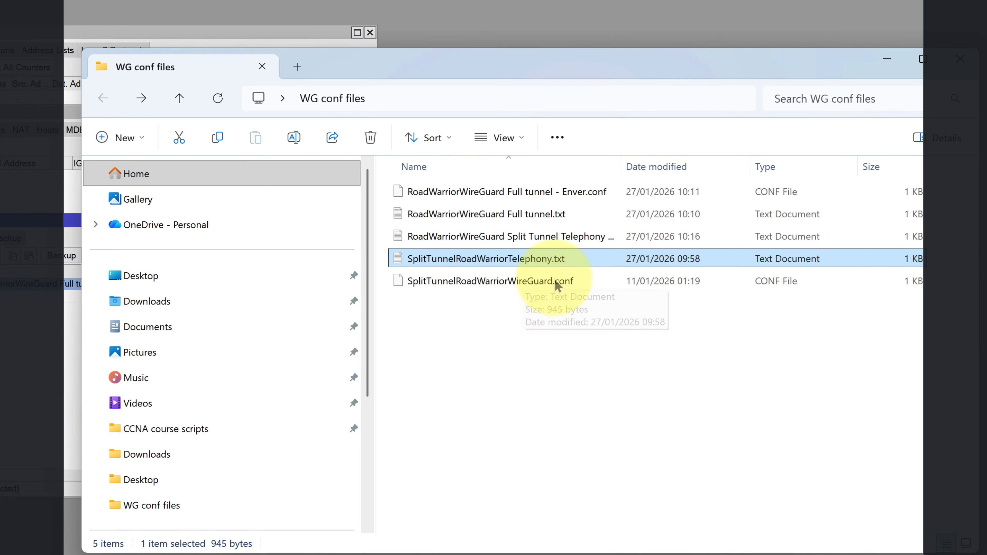
Rename the Split Tunnel Telephony -Enver file's extension to conf and drag it toward WinBox.
drag(620, 167, 720, 167)
click(610, 236)
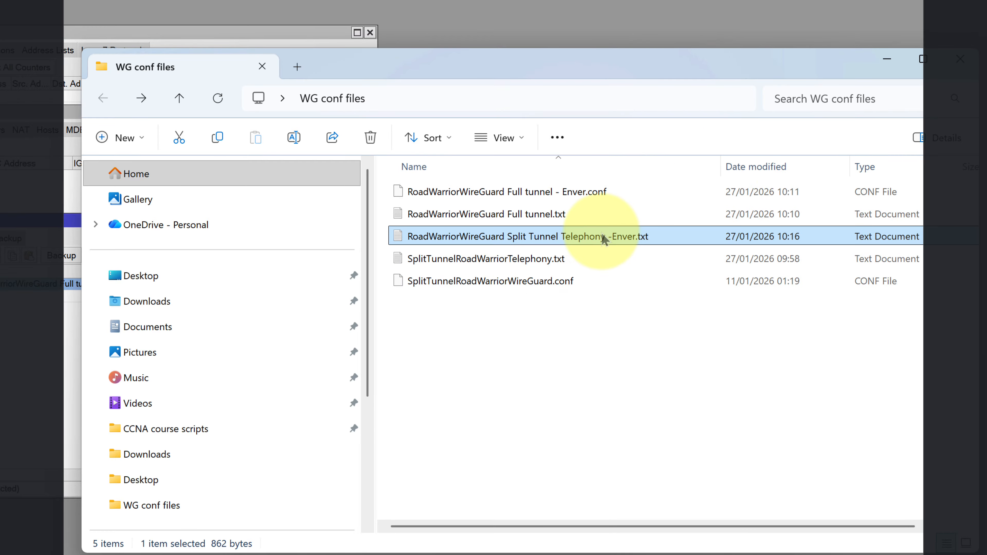
right_click(611, 236)
click(723, 256)
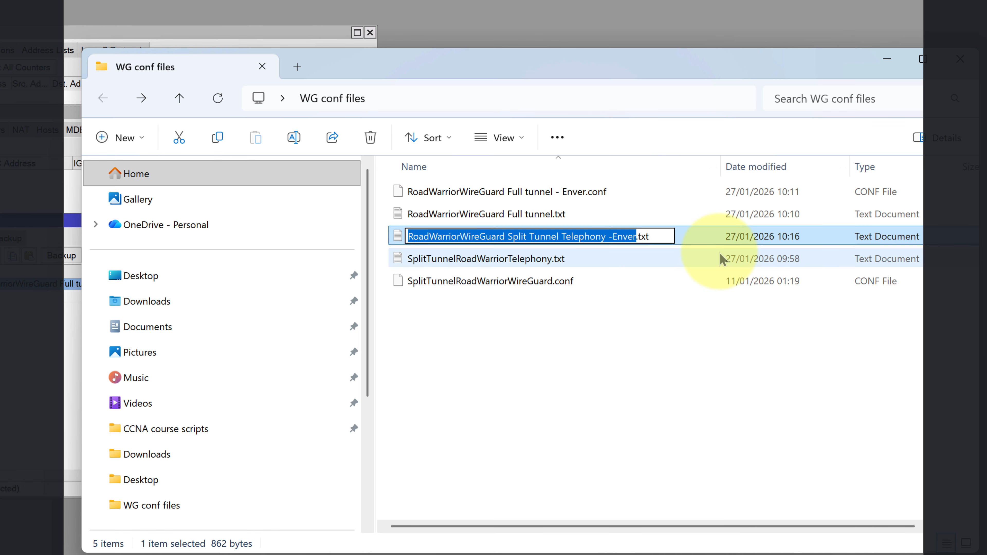
key(End)
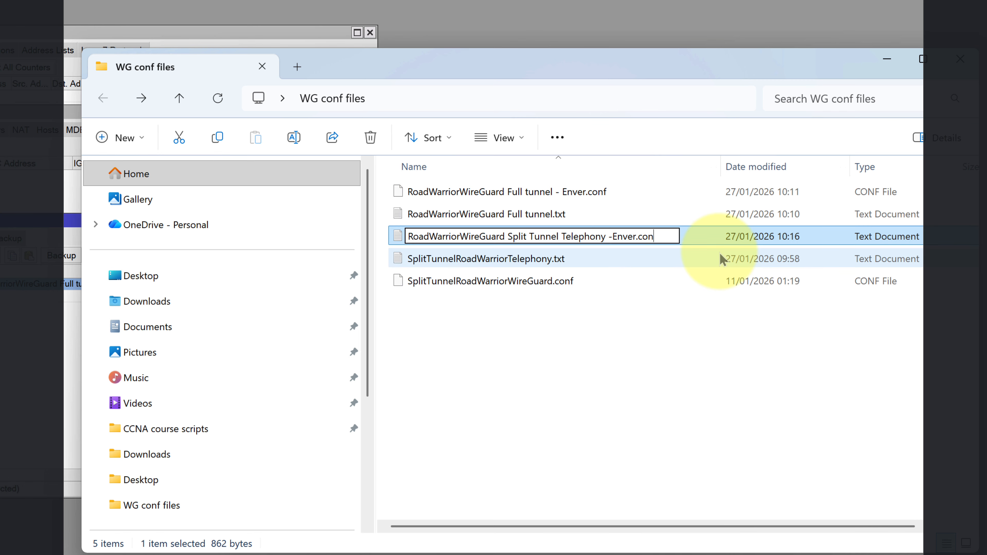
text(conf)
key(Return)
key(Return)
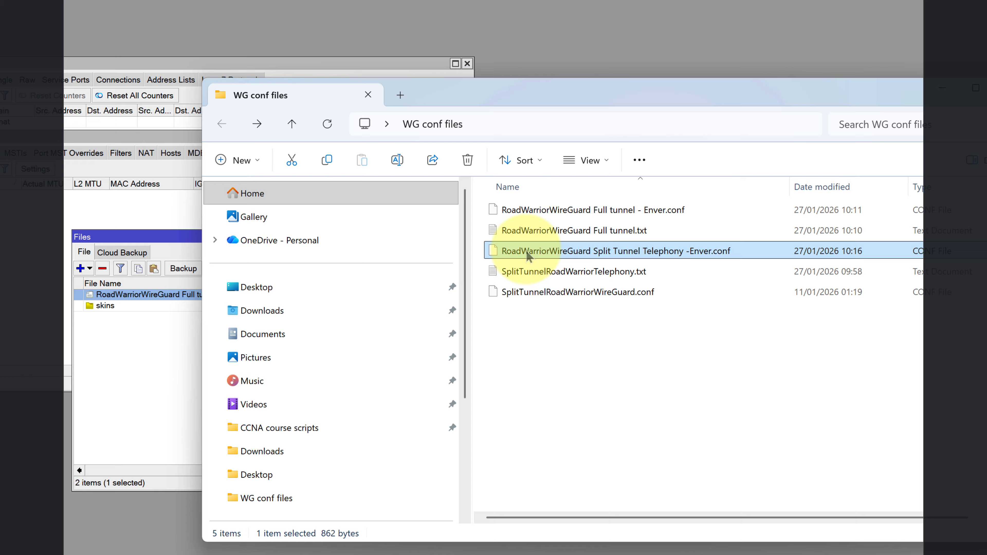
drag(419, 237, 25, 329)
Drop the Split Tunnel Telephony -Enver.conf into the router's Files list and verify both Enver configs.
drag(311, 346, 310, 347)
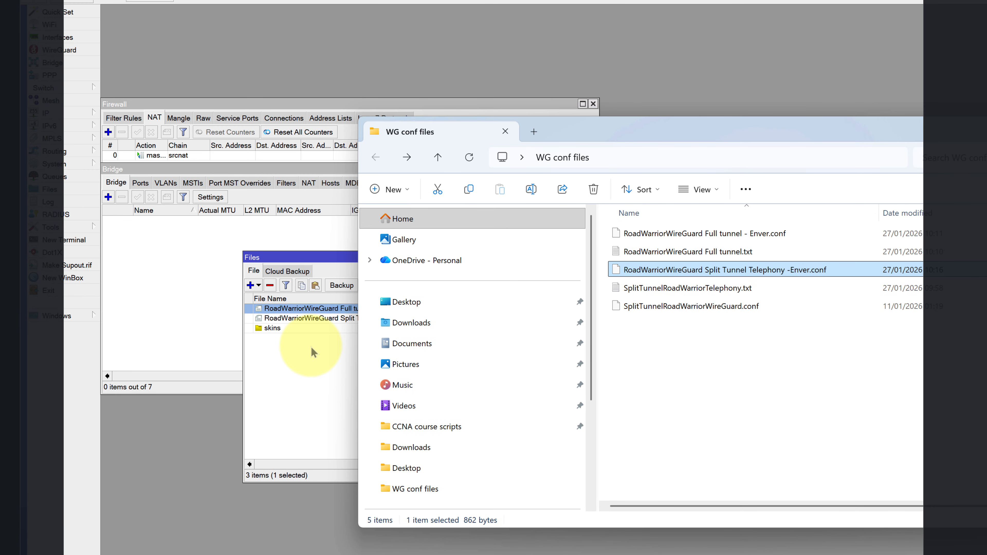
click(985, 344)
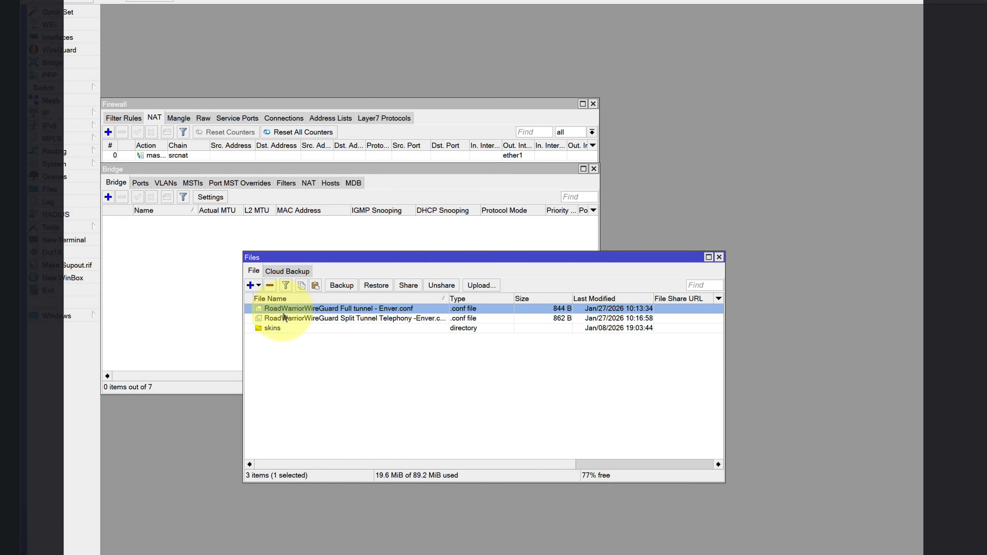
drag(449, 300, 516, 300)
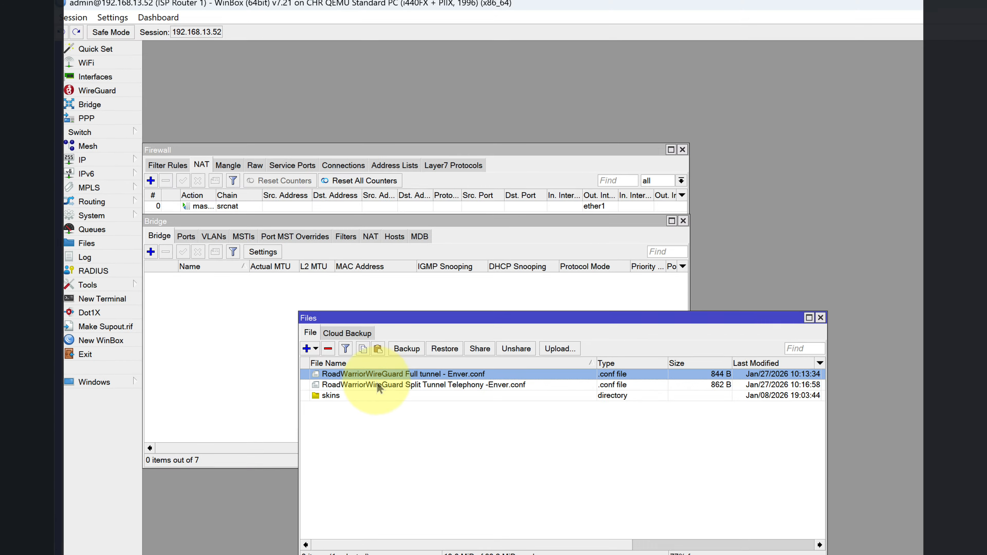
click(314, 319)
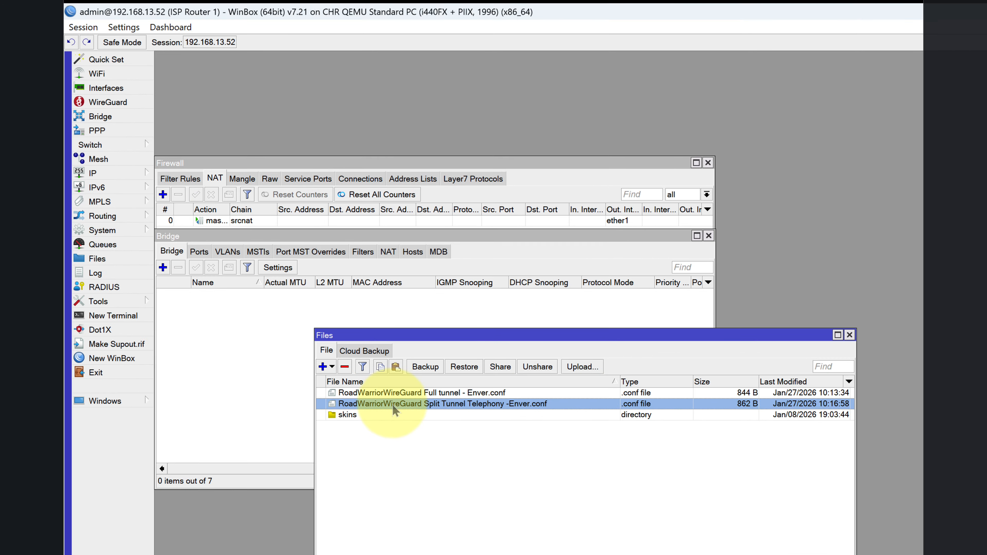
click(395, 396)
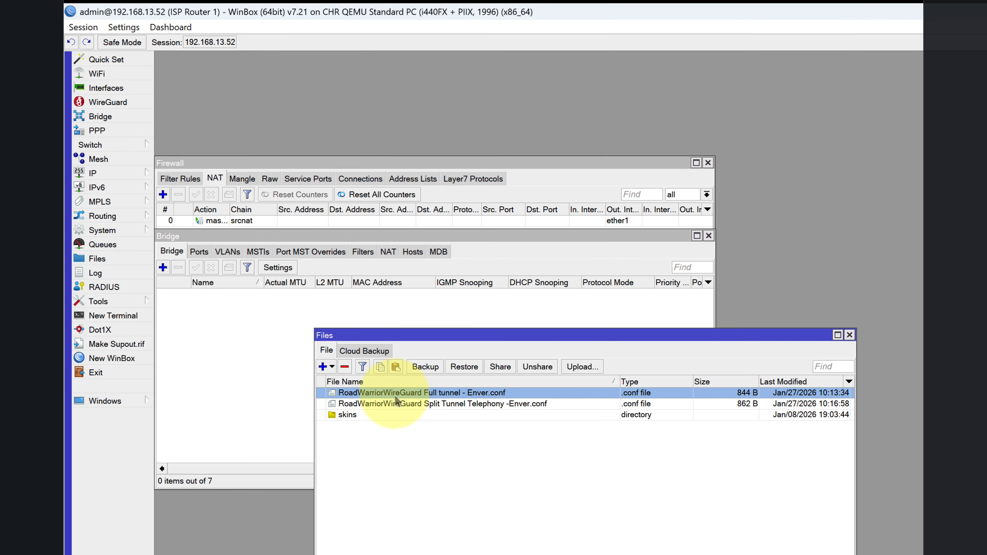
click(435, 406)
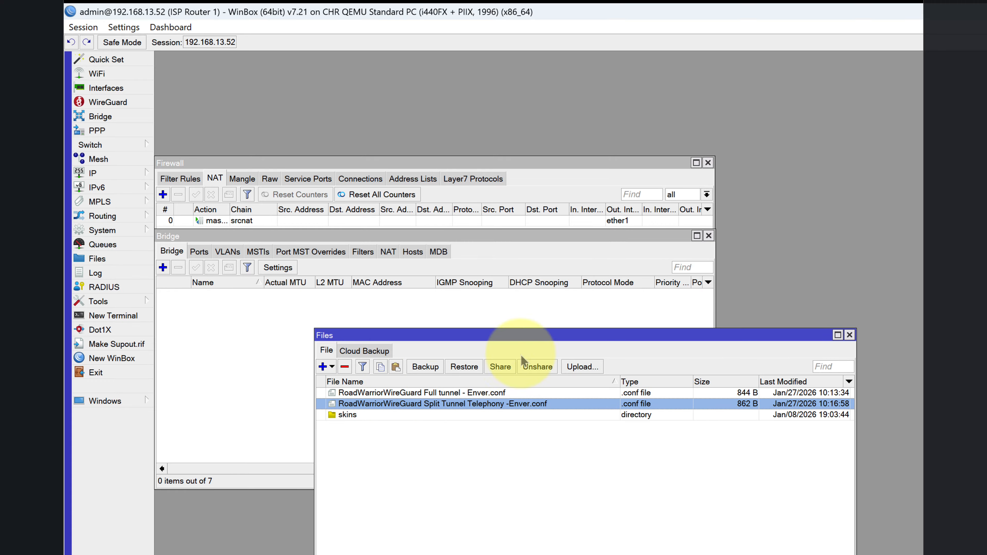
click(689, 554)
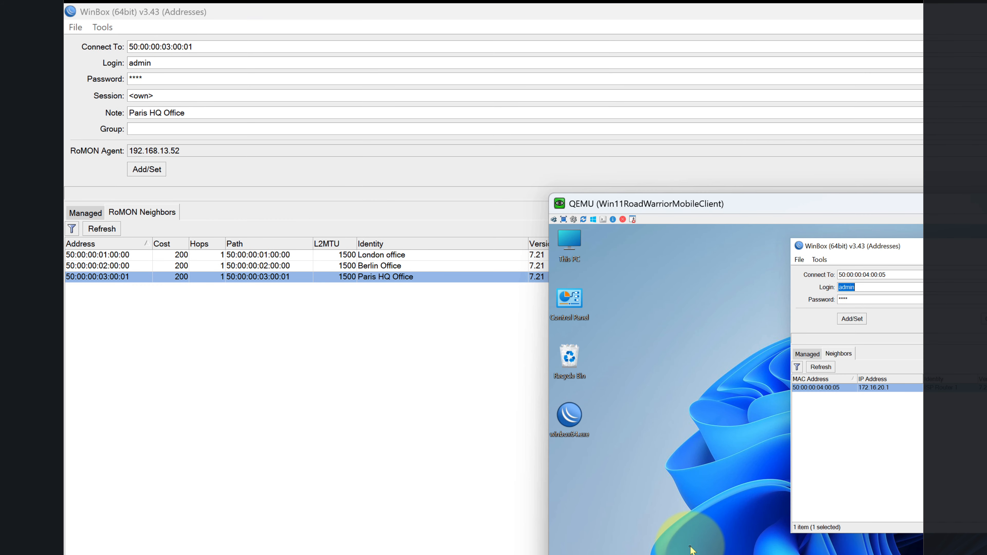
Connect the VM's WinBox to ISP Router 1.
click(983, 12)
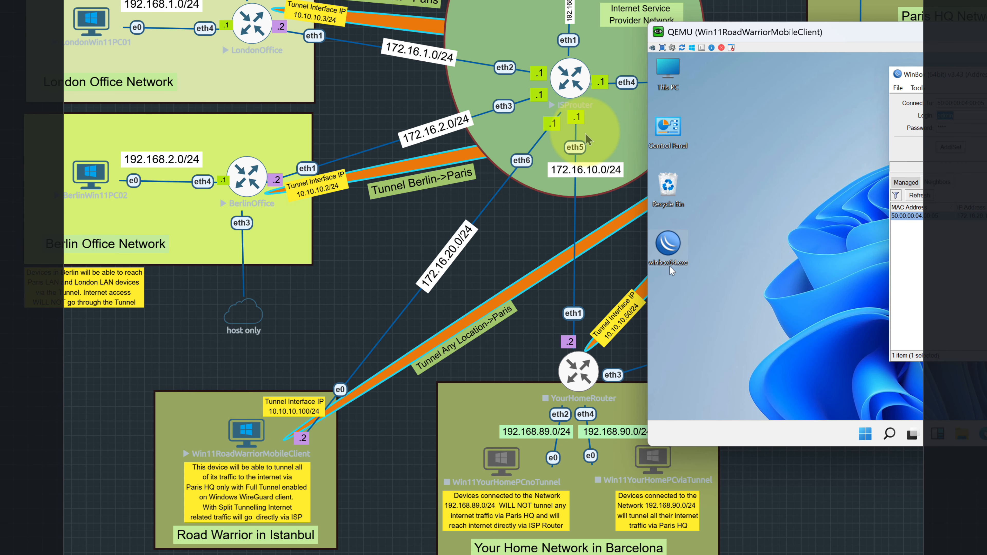
drag(796, 32, 415, 4)
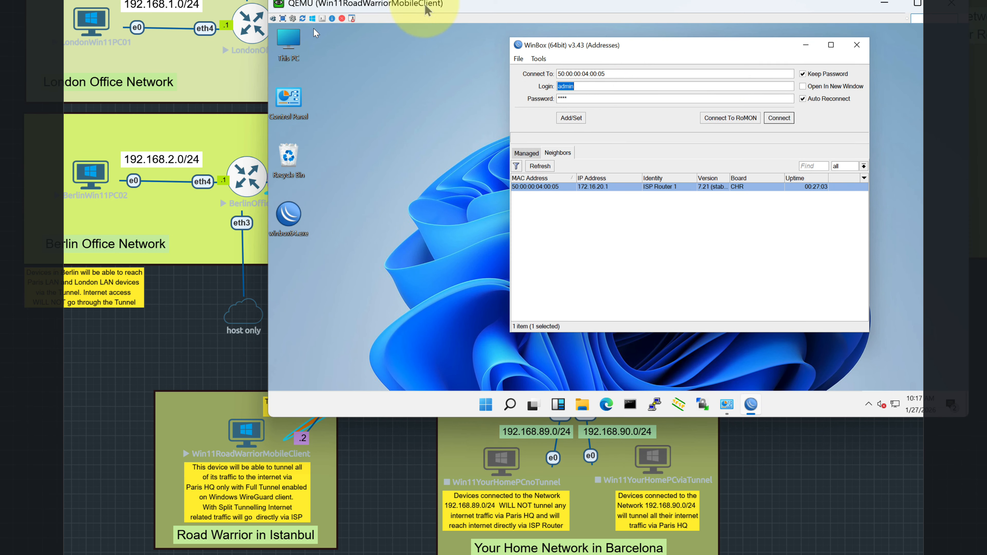
click(780, 118)
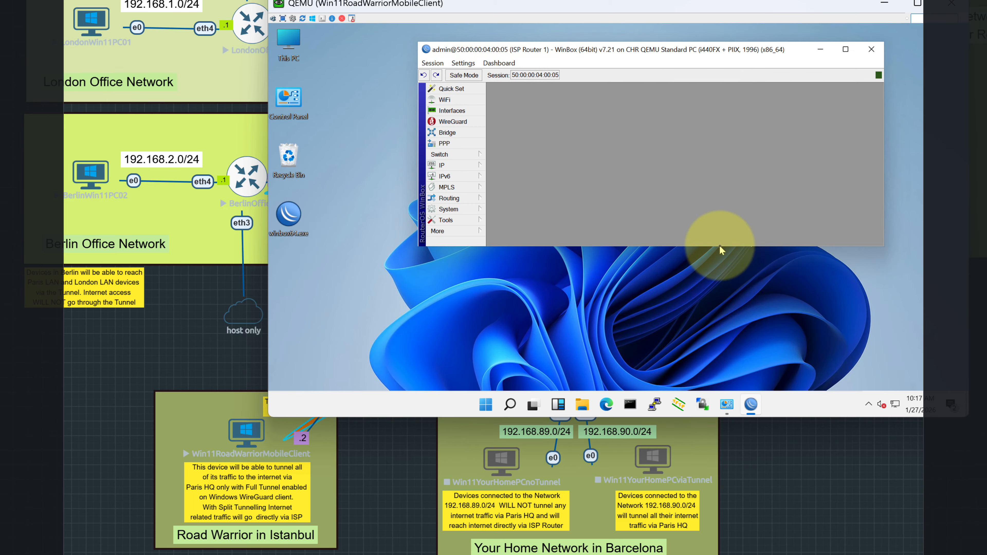
Drag the Split Tunnel and Full tunnel .conf files from the router's Files onto the VM desktop.
drag(719, 247, 712, 344)
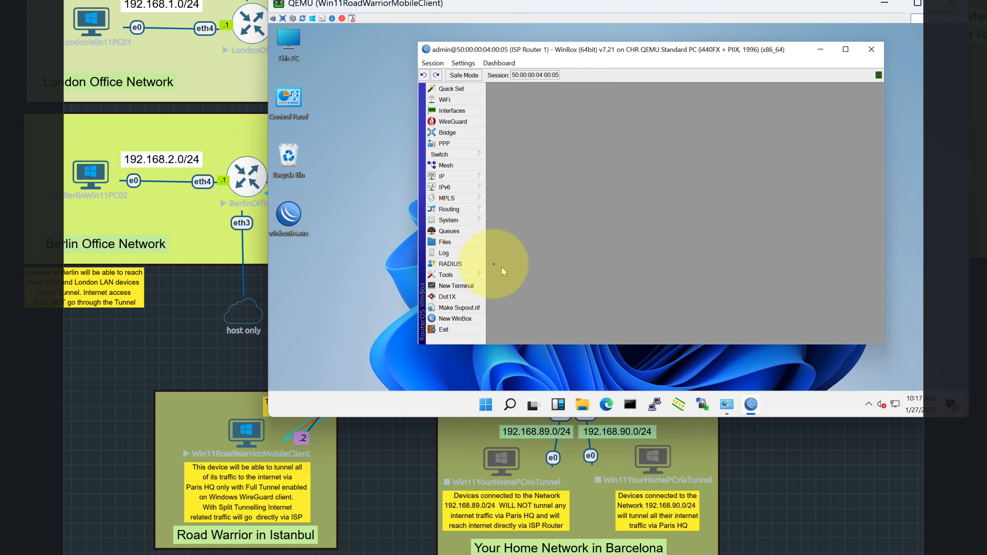
click(445, 242)
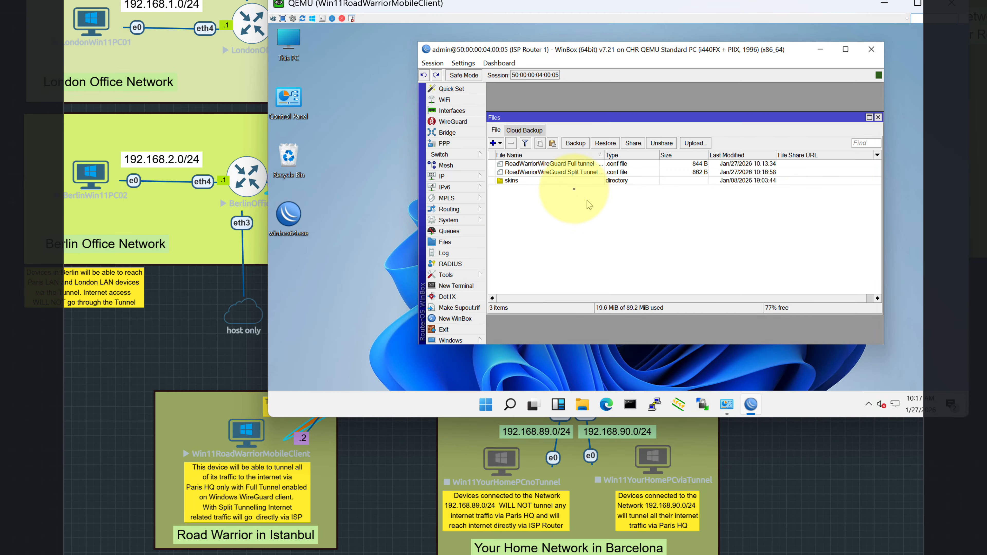
click(538, 163)
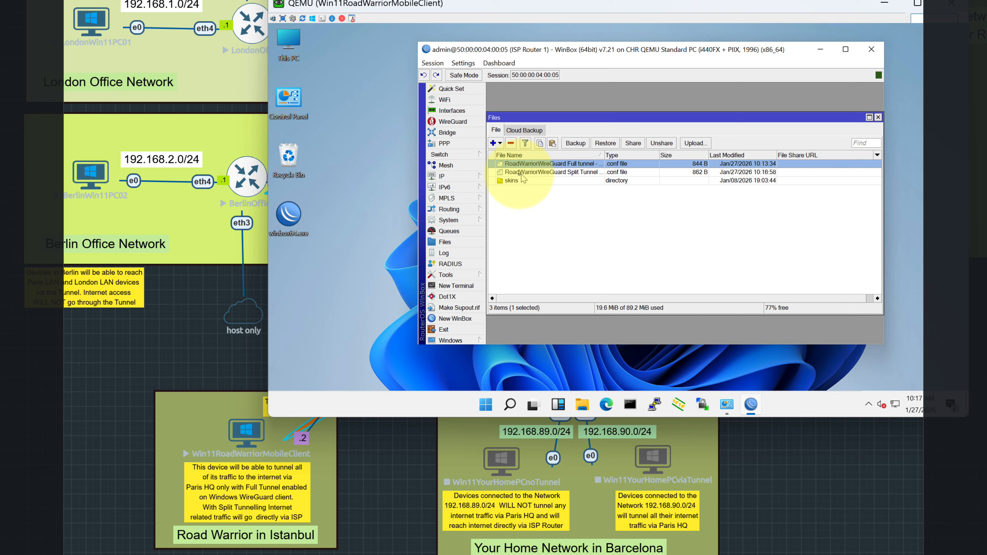
drag(520, 173, 329, 339)
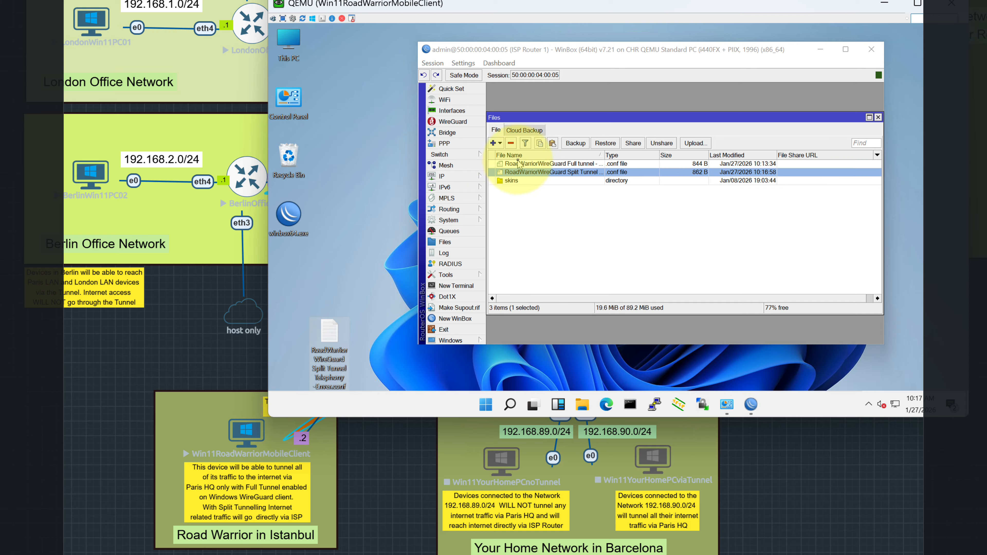
drag(518, 164, 330, 292)
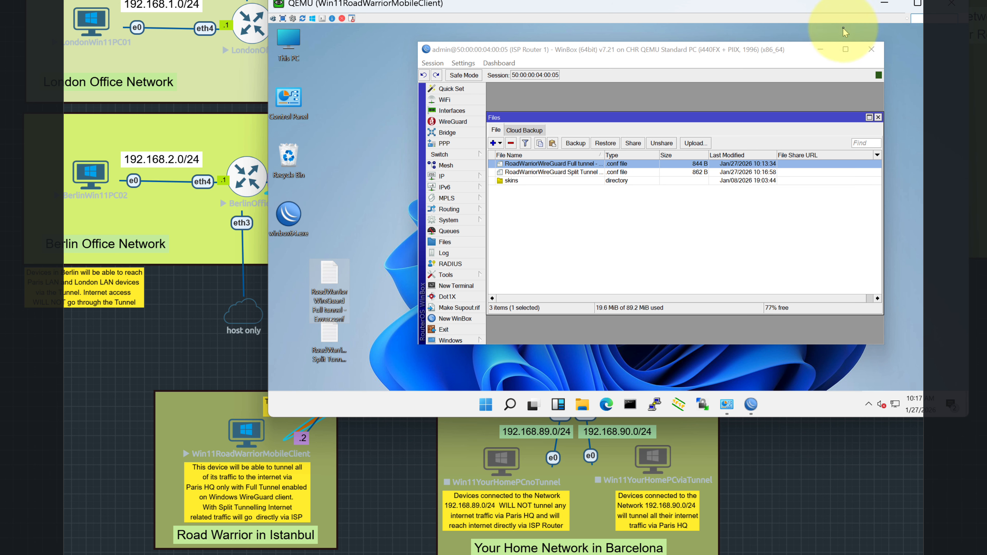
Close the router session, stack both .conf icons on the desktop, and search for 'wire'.
click(871, 49)
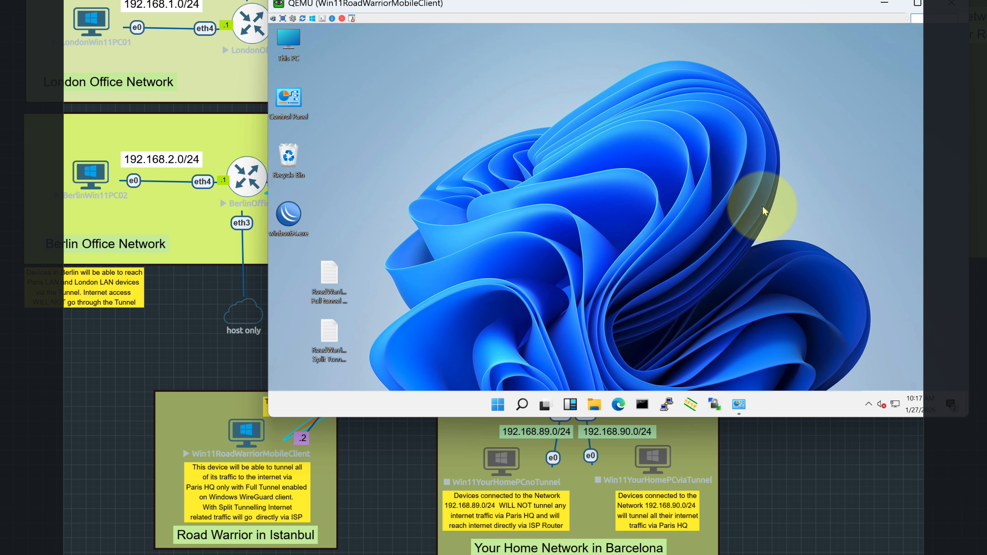
click(330, 279)
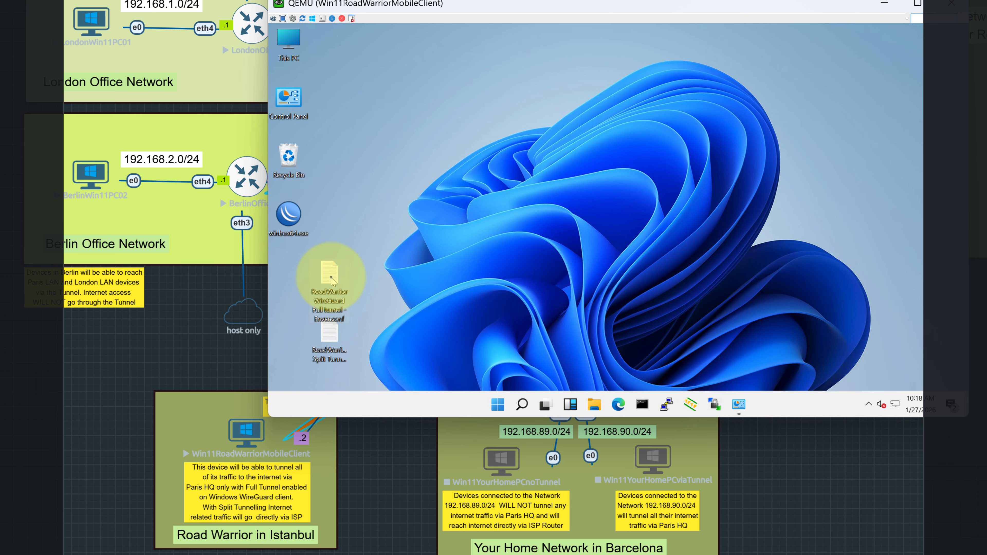
drag(331, 281, 372, 164)
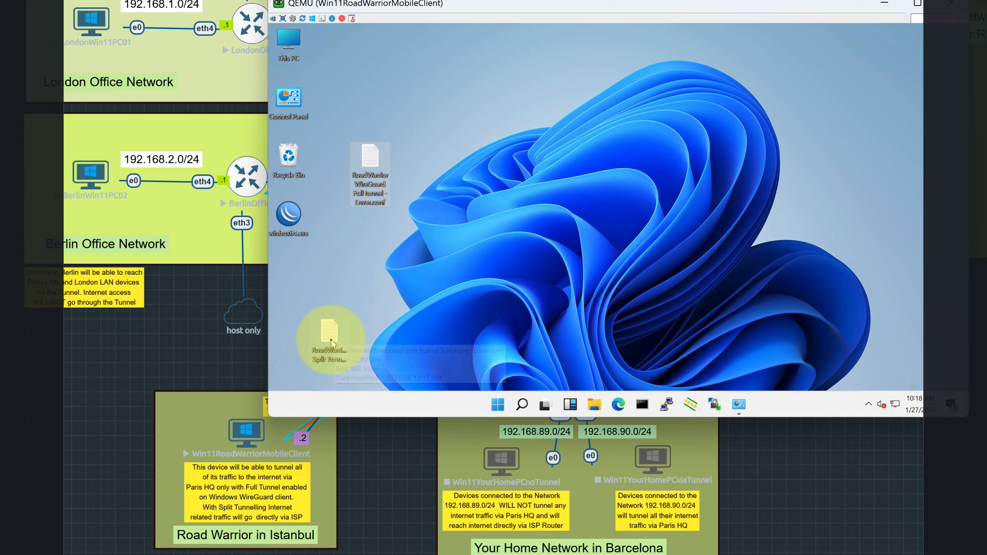
drag(331, 342, 371, 226)
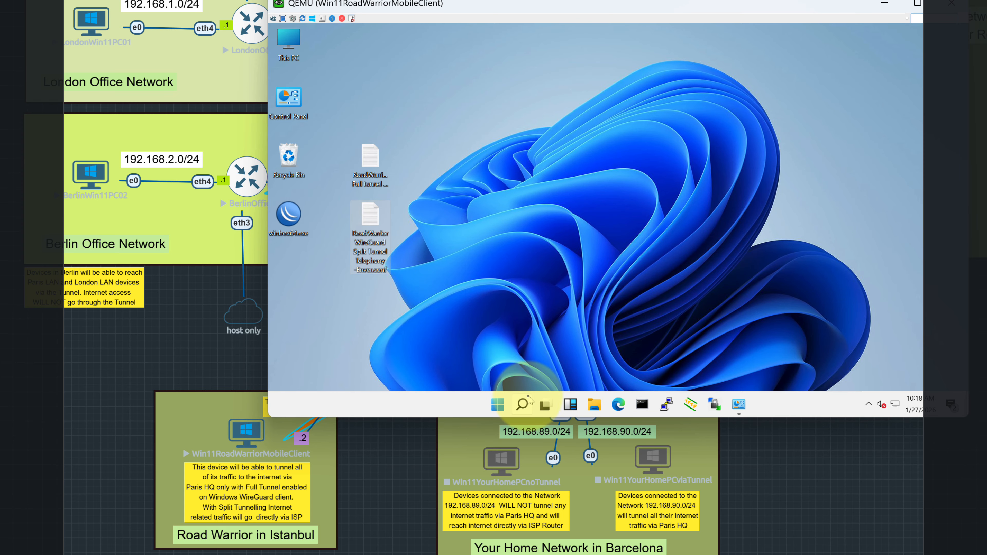
click(522, 407)
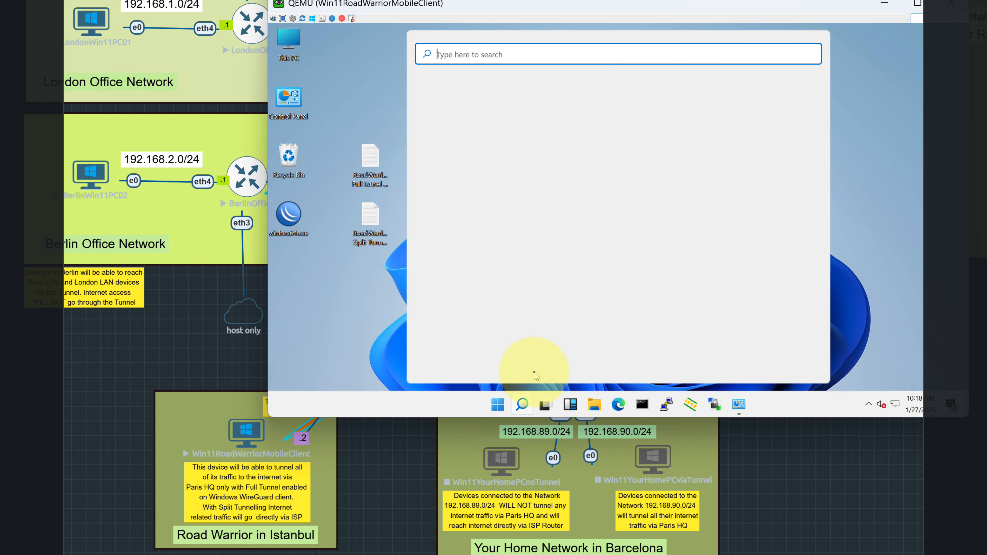
text(w)
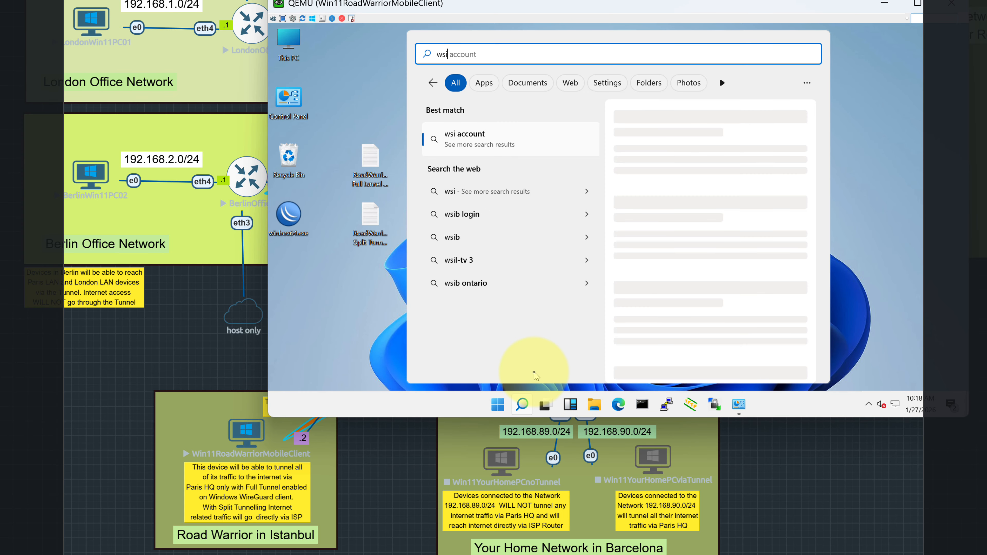
text(ire)
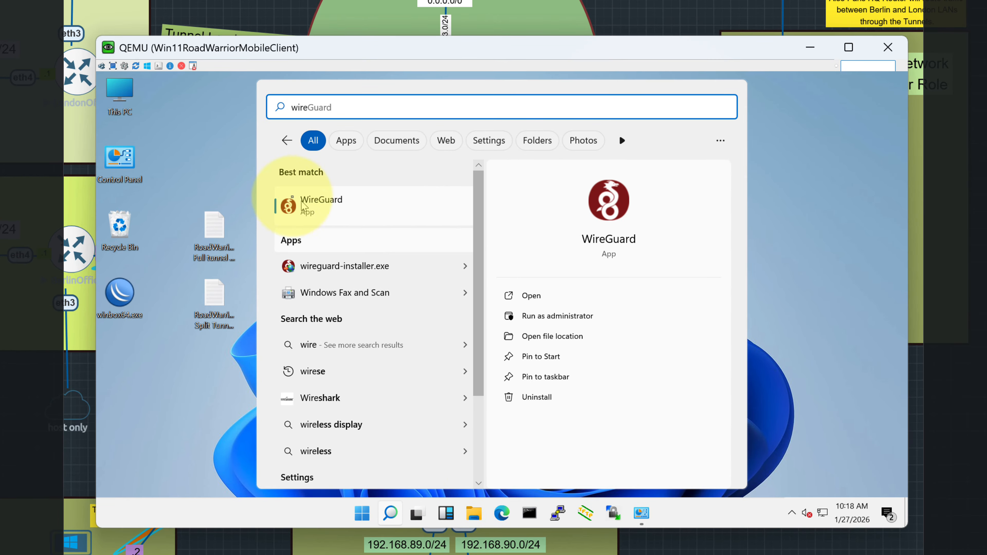
Delete the old SplitTunnelRoadWarriorWireGuard, SplitTunnelRoadWarriorTelephony and RoadWarriorWireGuard tunnels from WireGuard.
click(303, 210)
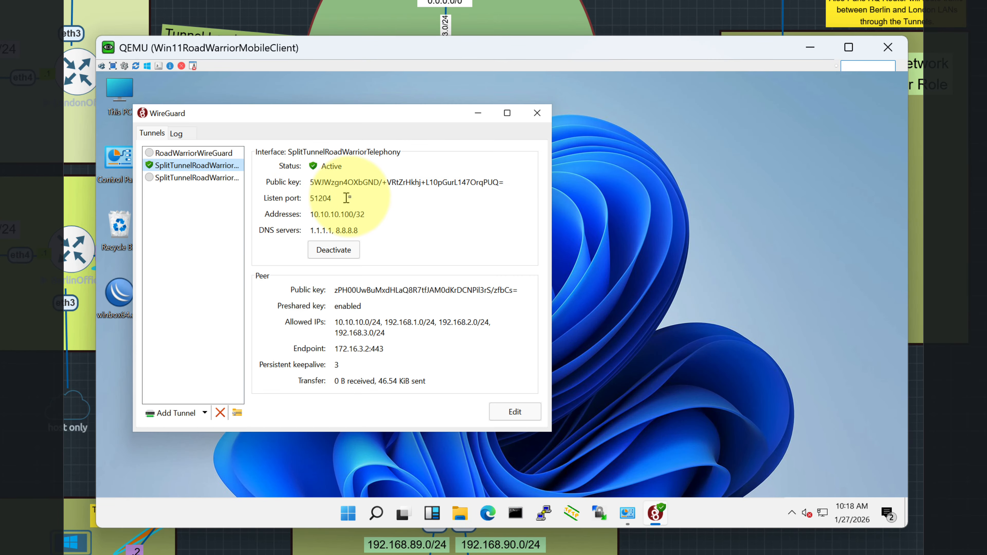
drag(333, 120, 522, 127)
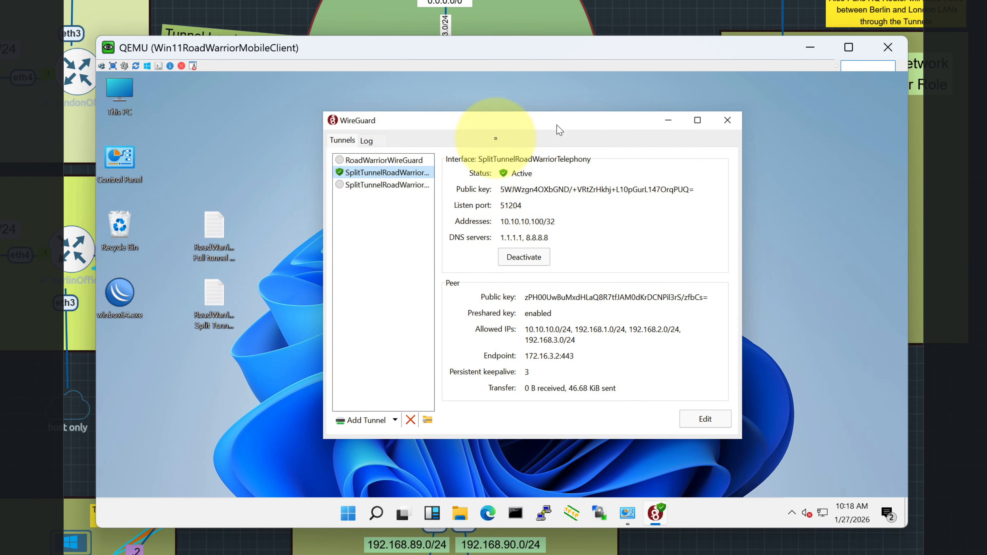
click(365, 161)
click(376, 186)
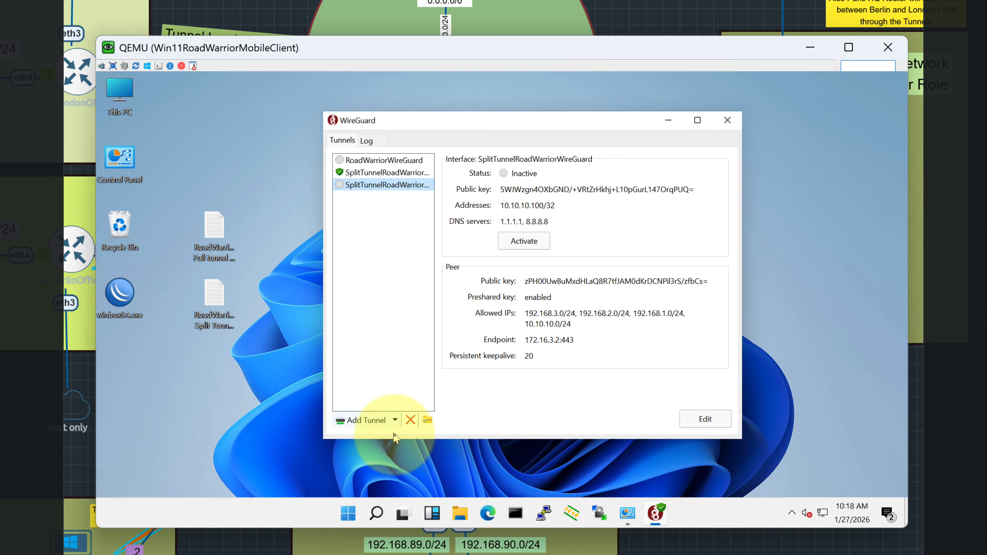
click(411, 421)
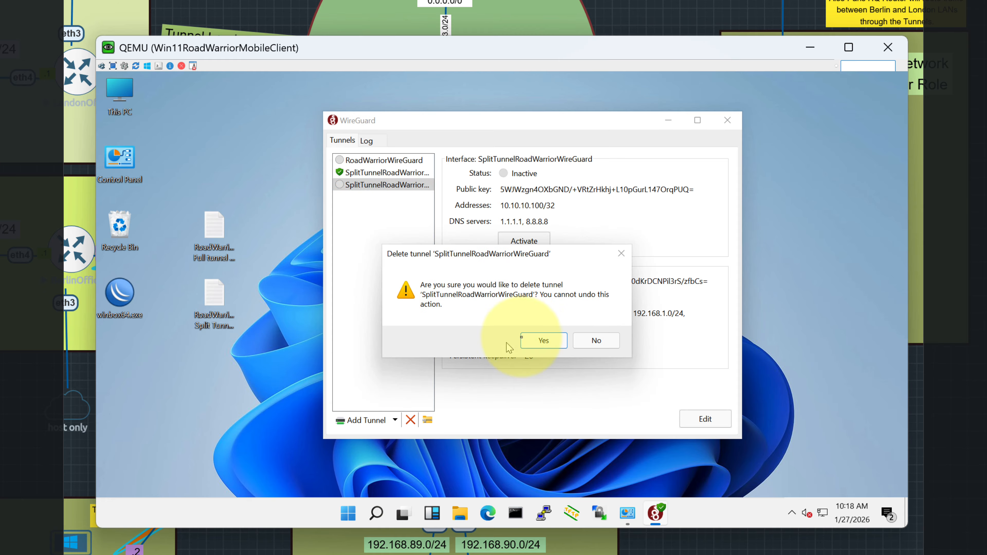
click(550, 342)
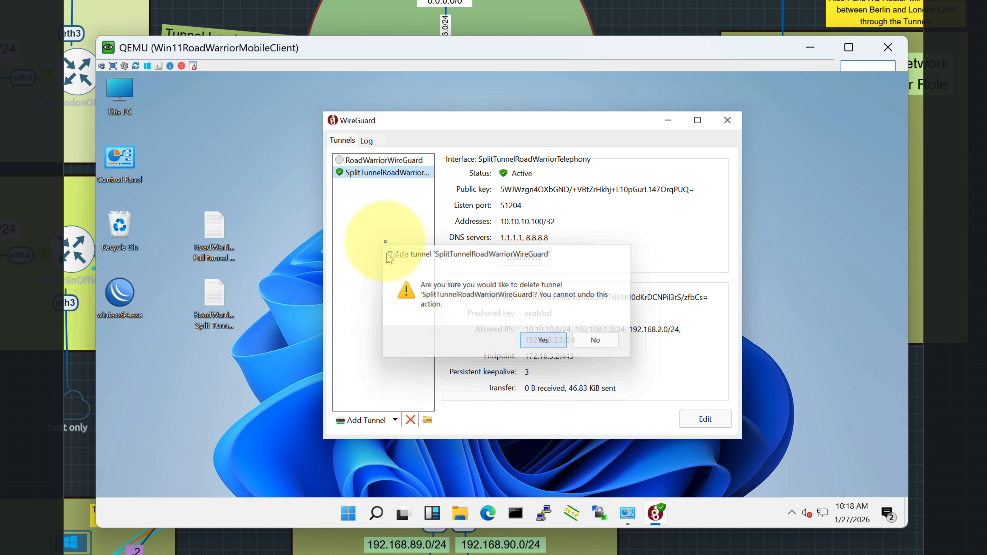
click(411, 419)
click(537, 341)
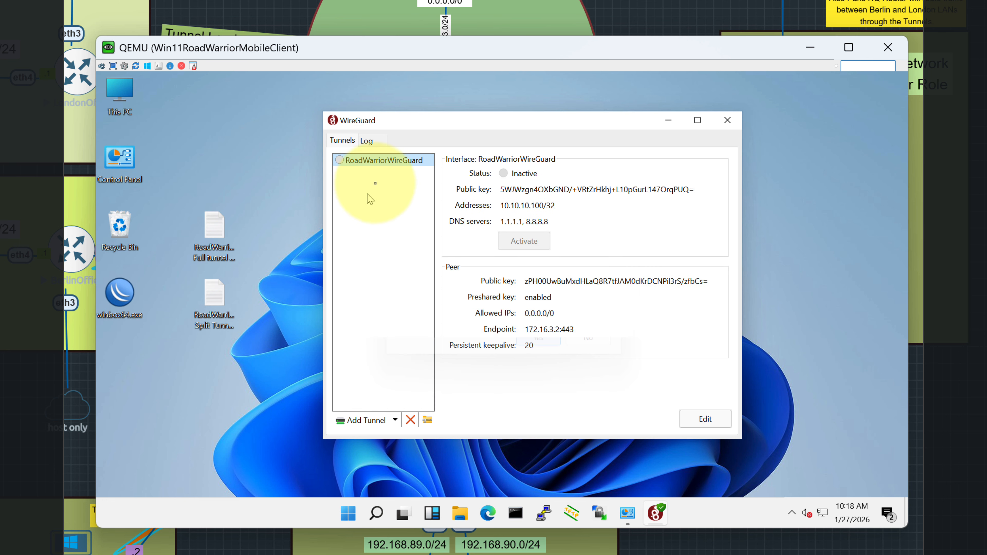
click(410, 420)
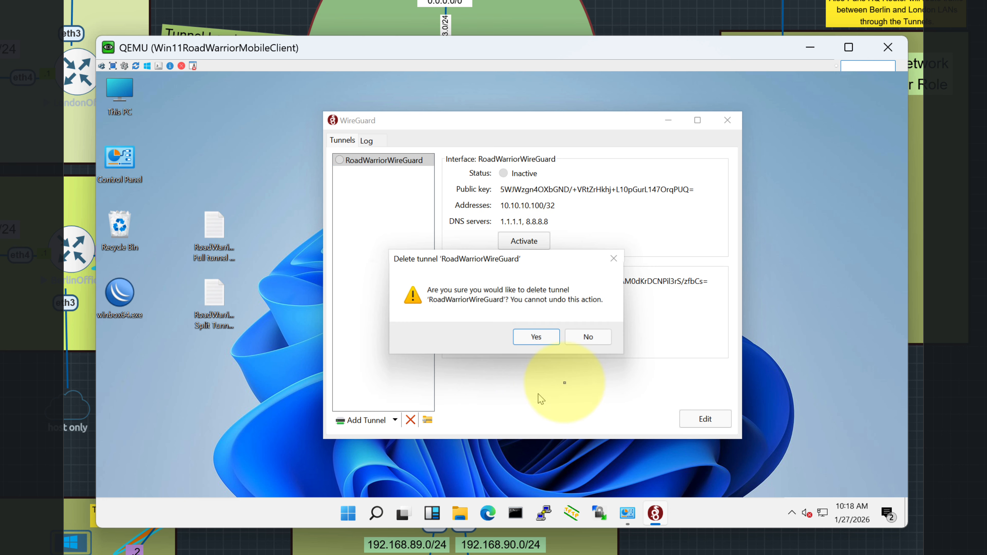
click(536, 337)
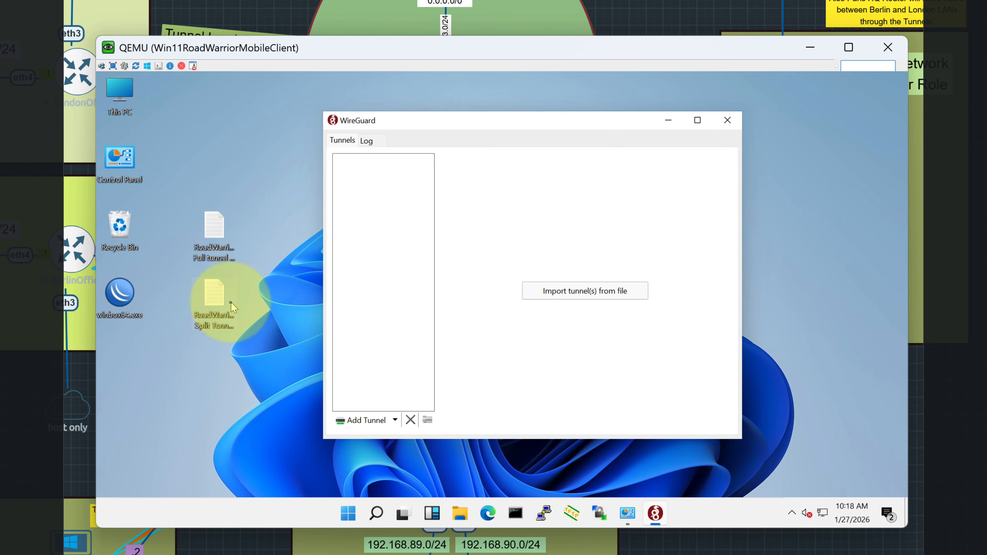
click(365, 420)
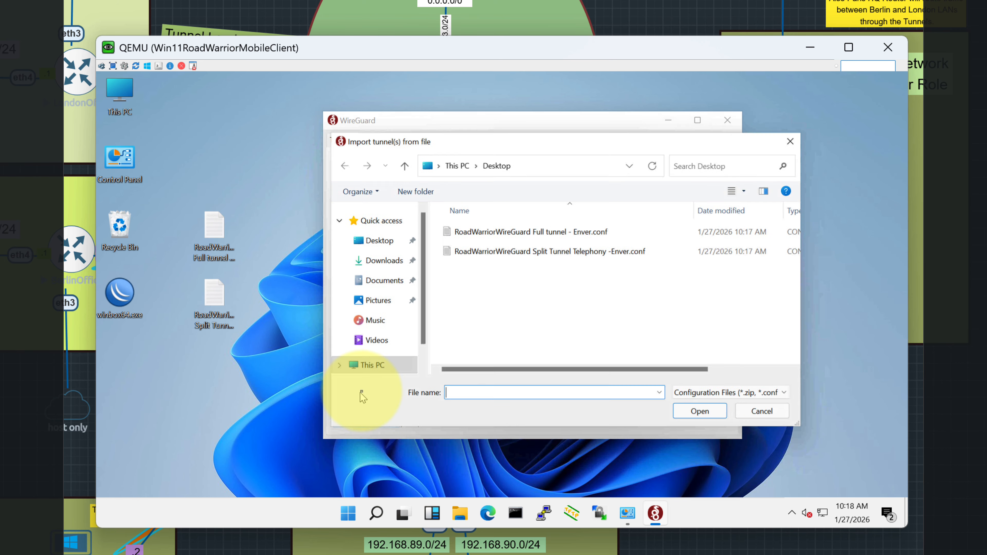
click(764, 419)
click(601, 297)
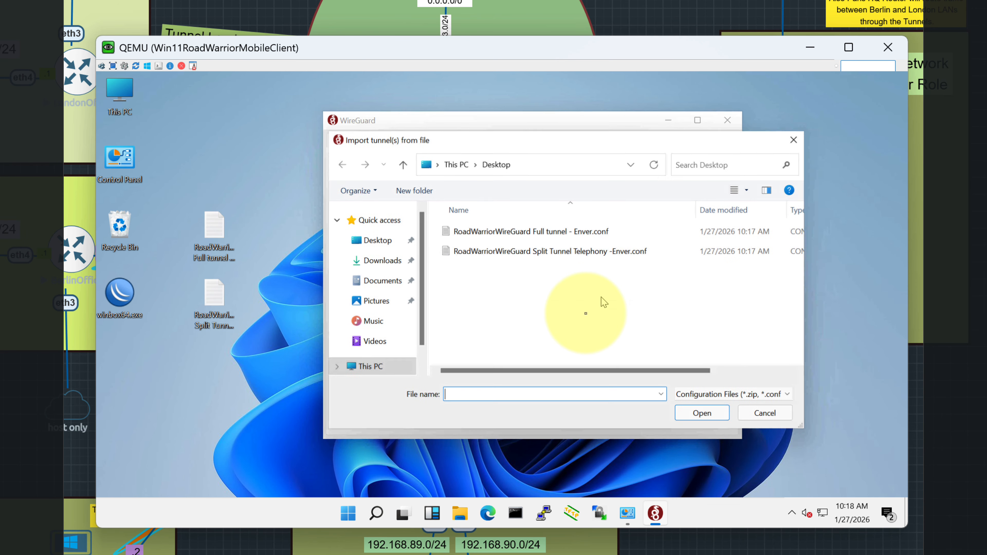
click(539, 232)
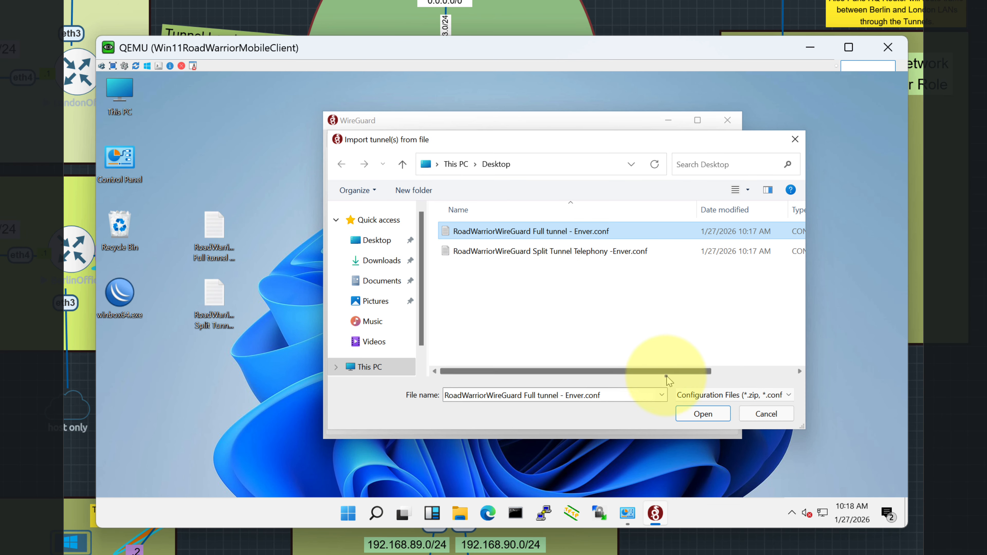
click(702, 413)
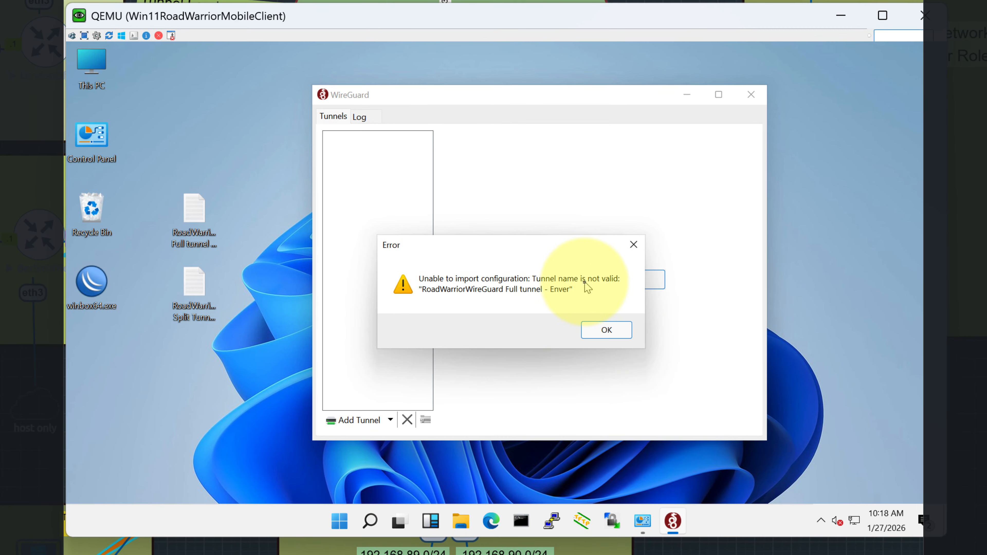
click(607, 330)
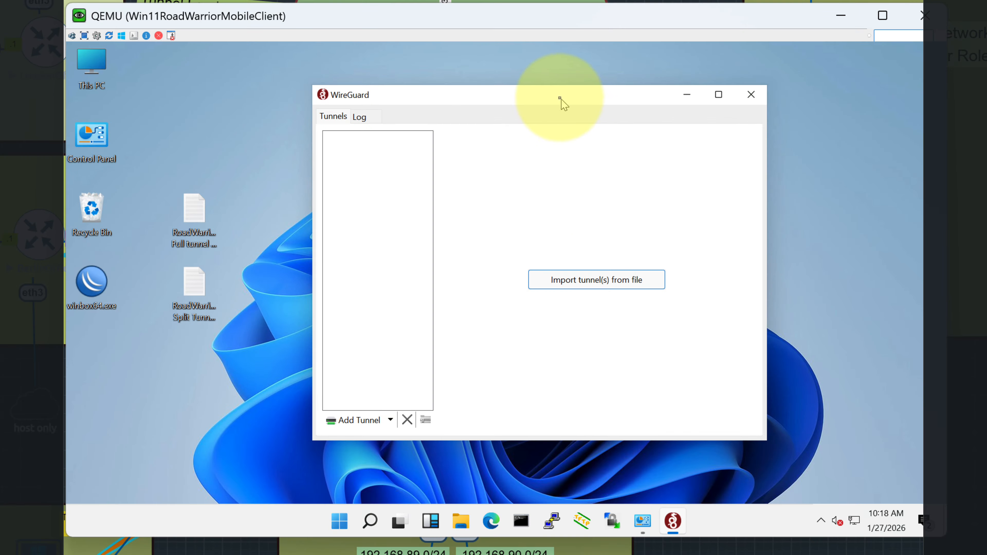
drag(562, 99, 621, 102)
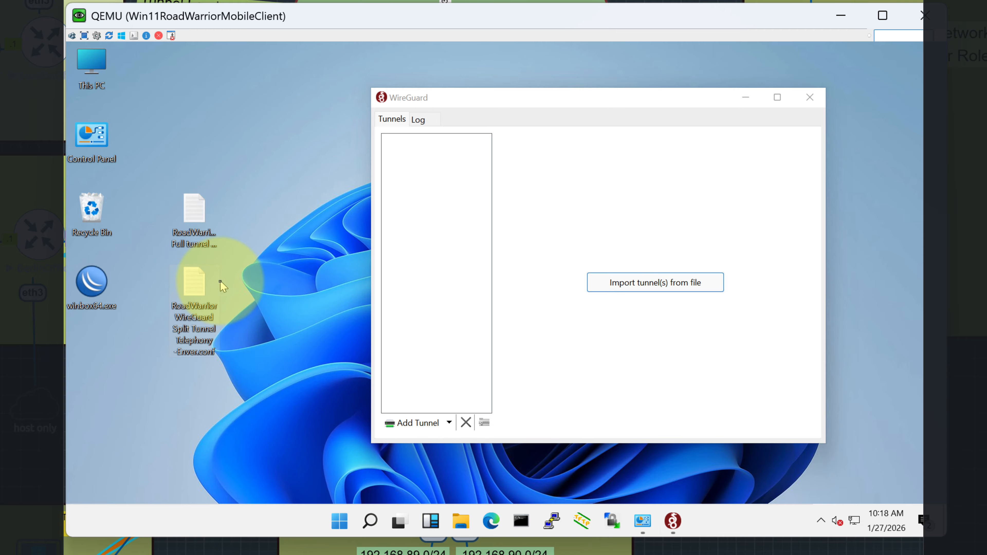
Rename the full-tunnel .conf file on the desktop, removing the space before the hyphen.
right_click(196, 218)
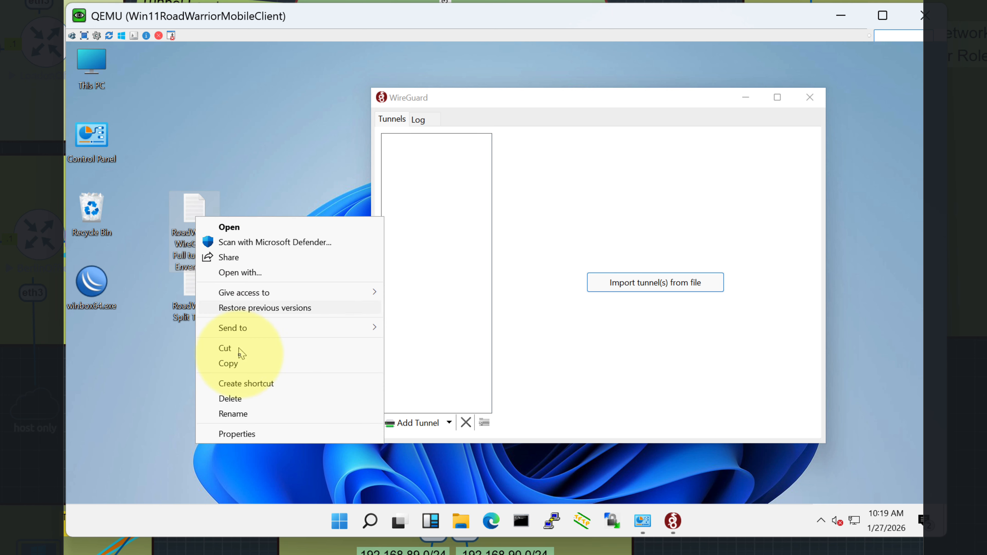
click(233, 414)
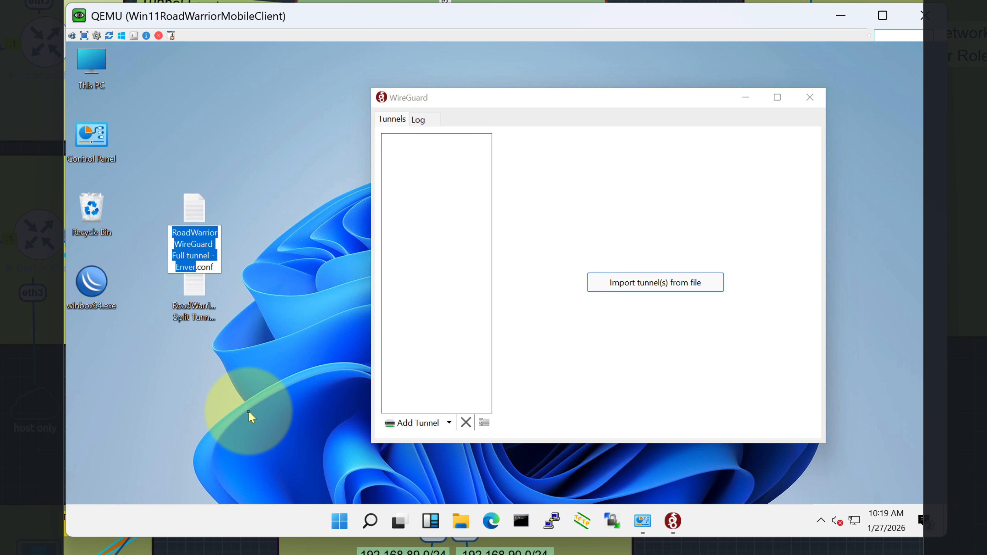
key(Up)
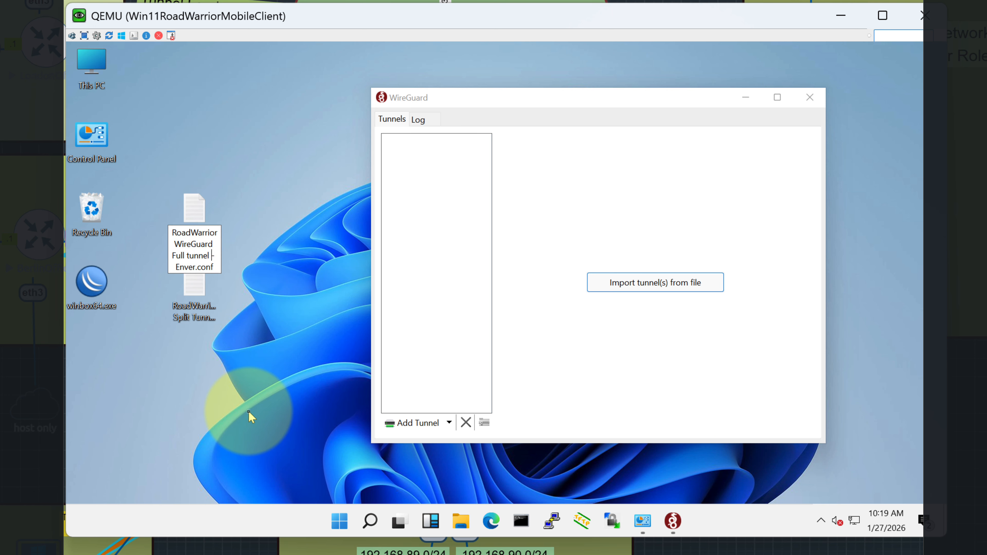
key(BackSpace)
key(BackSpace)
key(Return)
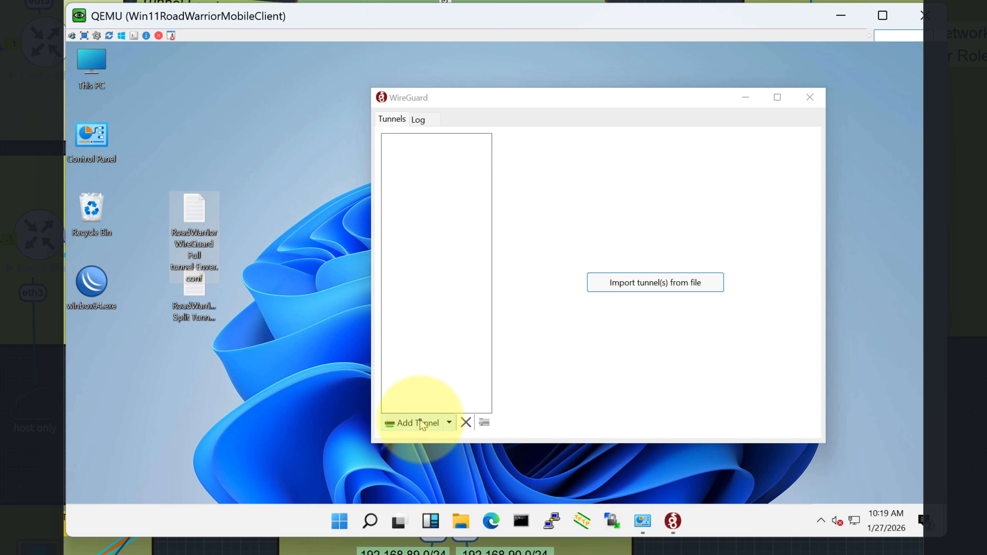
Try importing the renamed full-tunnel file into WireGuard and dismiss the invalid tunnel name error.
click(642, 283)
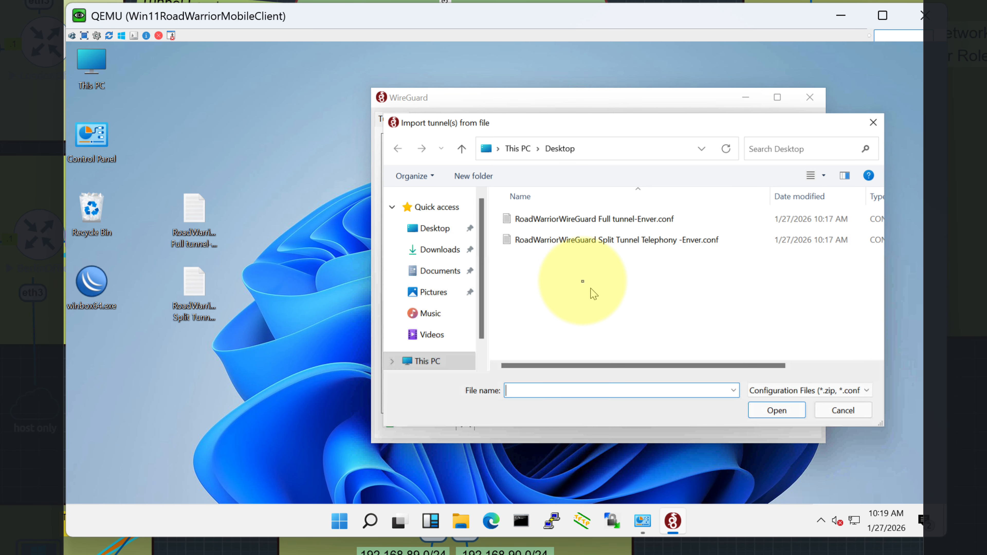
click(598, 218)
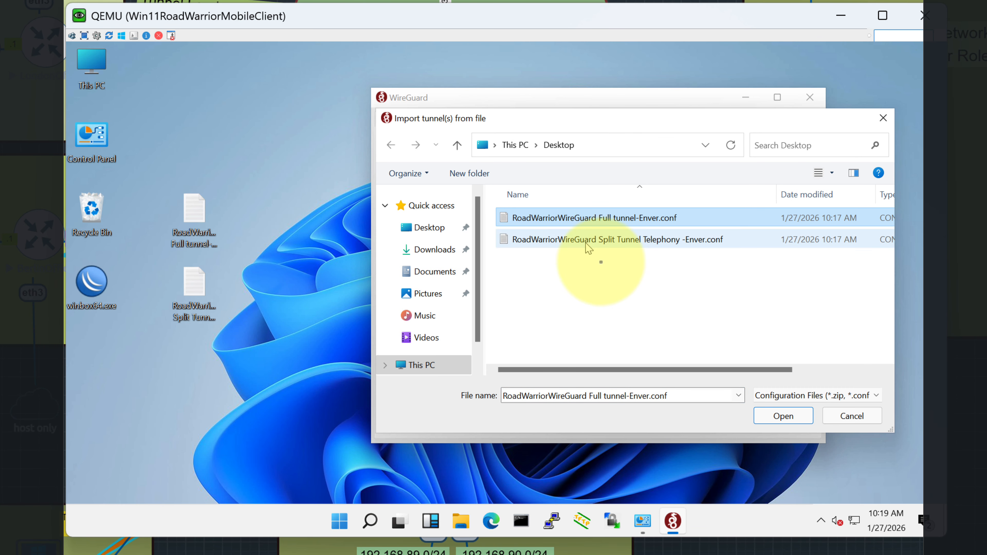
click(782, 415)
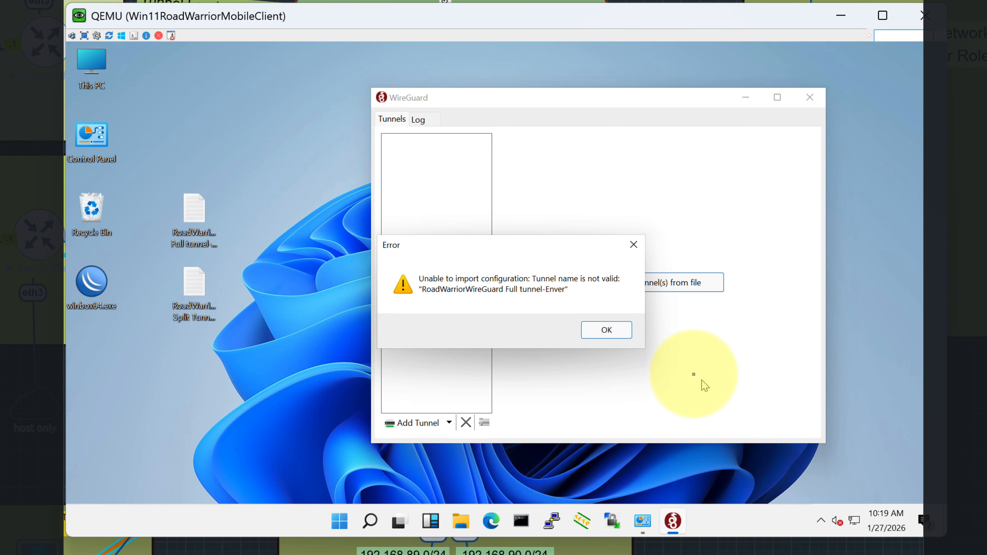
click(616, 330)
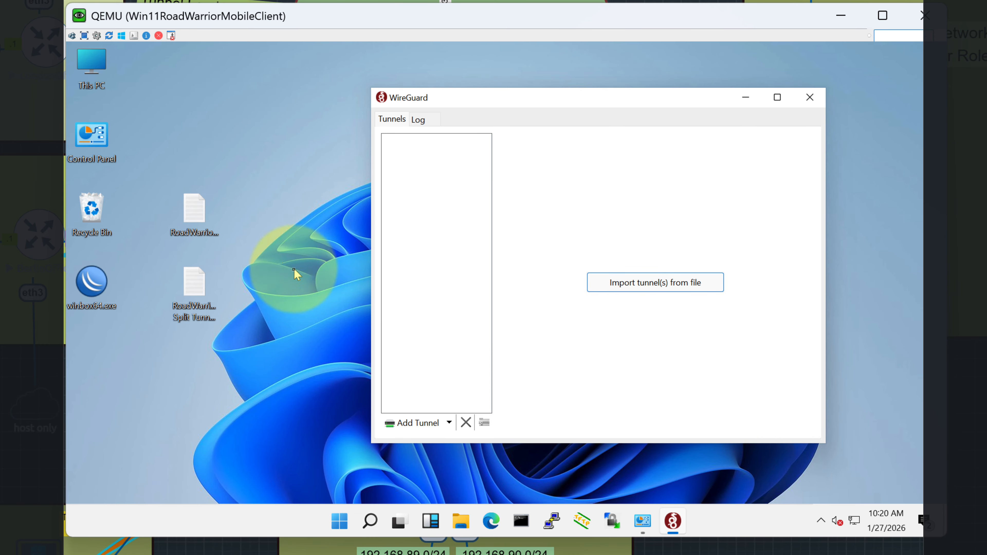
Rename the full-tunnel file again to FullTunnelEnver.conf.
click(197, 215)
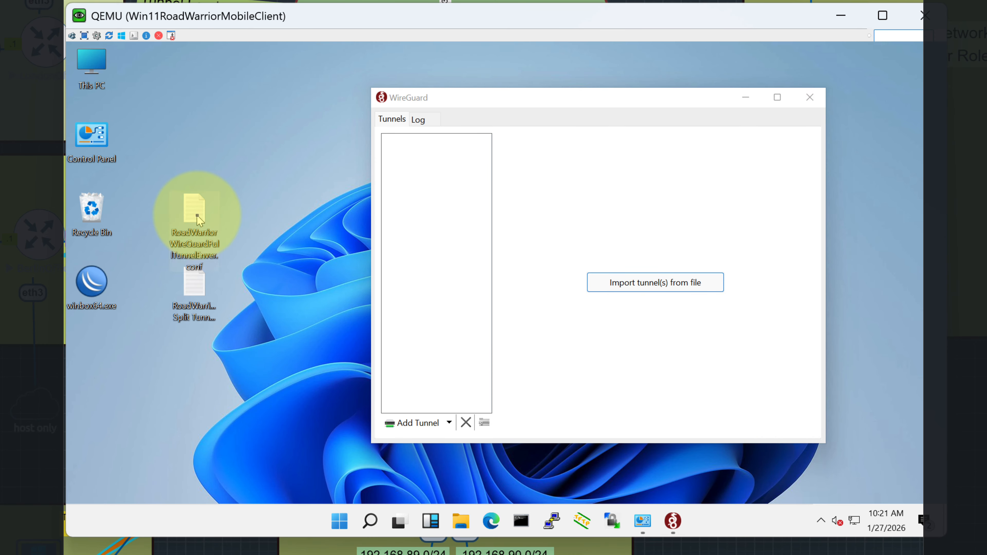
right_click(198, 221)
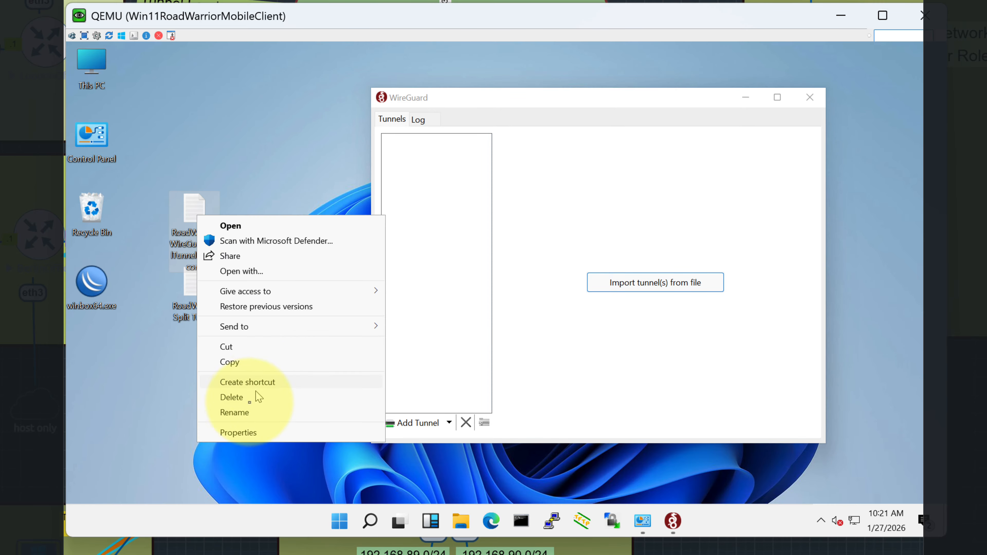
click(234, 412)
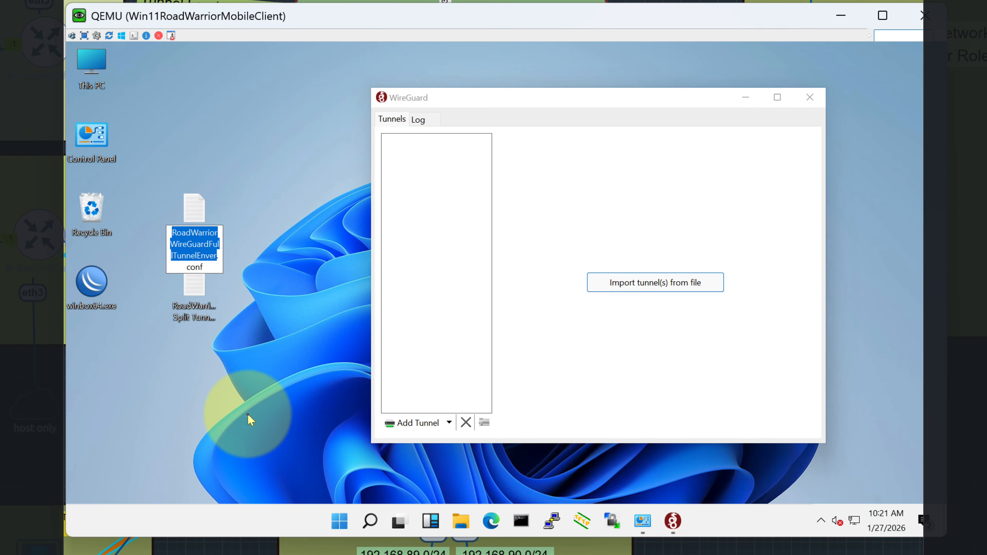
key(Up)
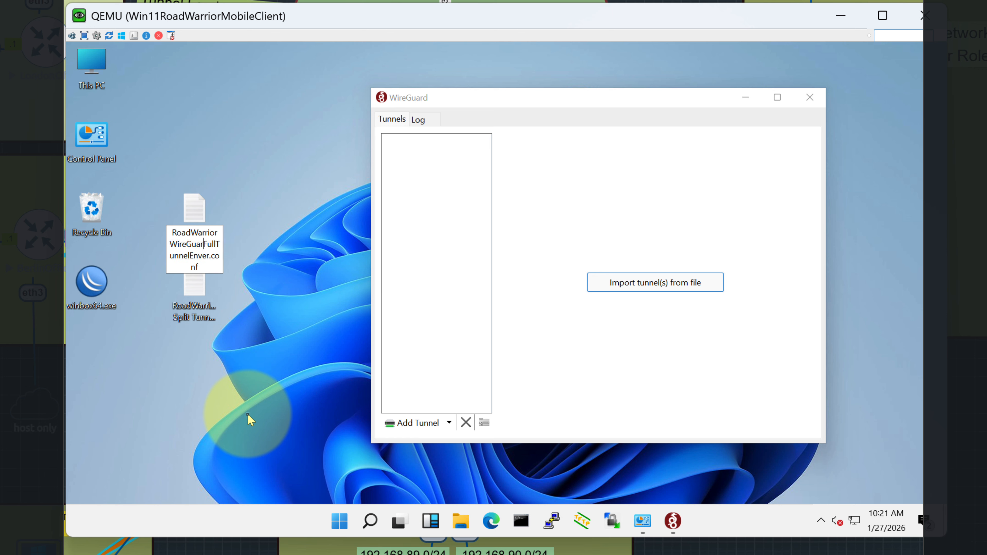
key(BackSpace)
key(BackSpace)
key(BackSpace)
key(BackSpace)
key(BackSpace)
key(BackSpace)
key(BackSpace)
key(BackSpace)
key(BackSpace)
key(BackSpace)
key(BackSpace)
key(BackSpace)
key(BackSpace)
key(BackSpace)
key(BackSpace)
key(Return)
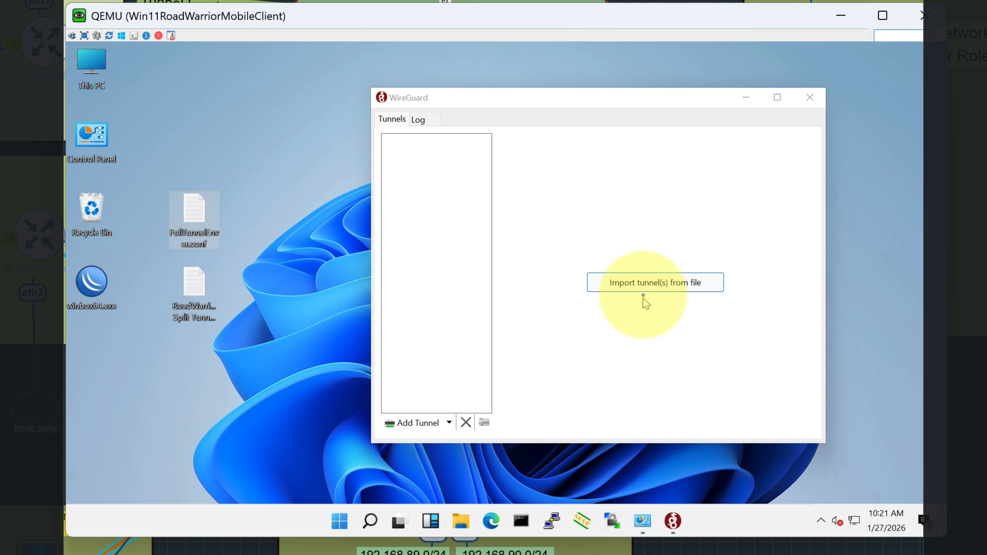
Import FullTunnelEnver.conf into WireGuard as a tunnel.
click(645, 284)
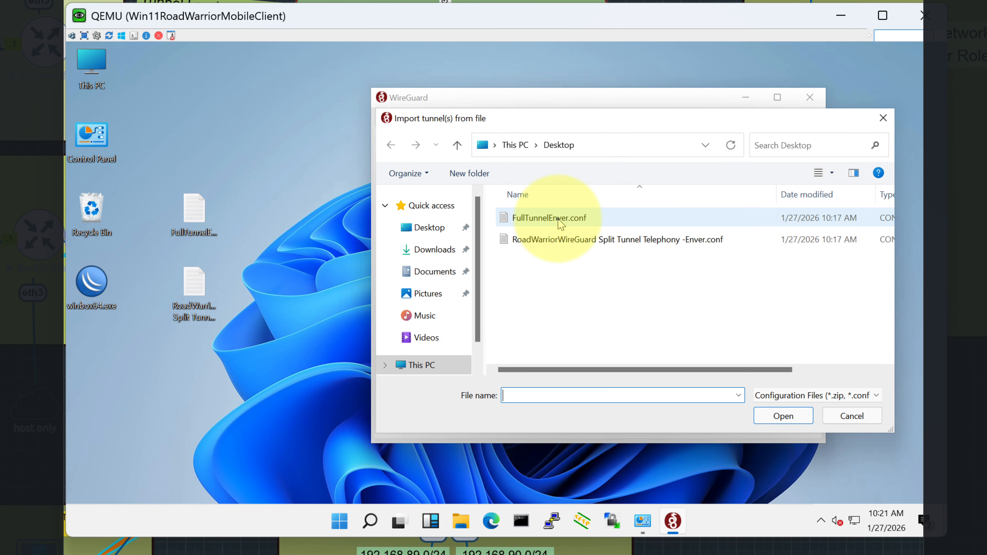
click(559, 217)
click(782, 417)
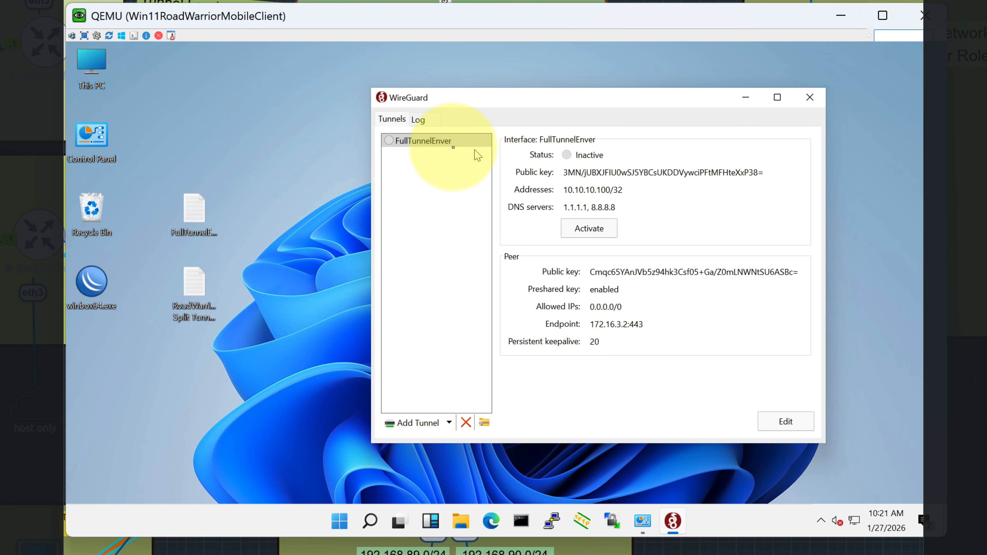
Rename the split-tunnel telephony file on the desktop to SplitTunnelTelephonyEnver.conf.
click(199, 287)
right_click(199, 287)
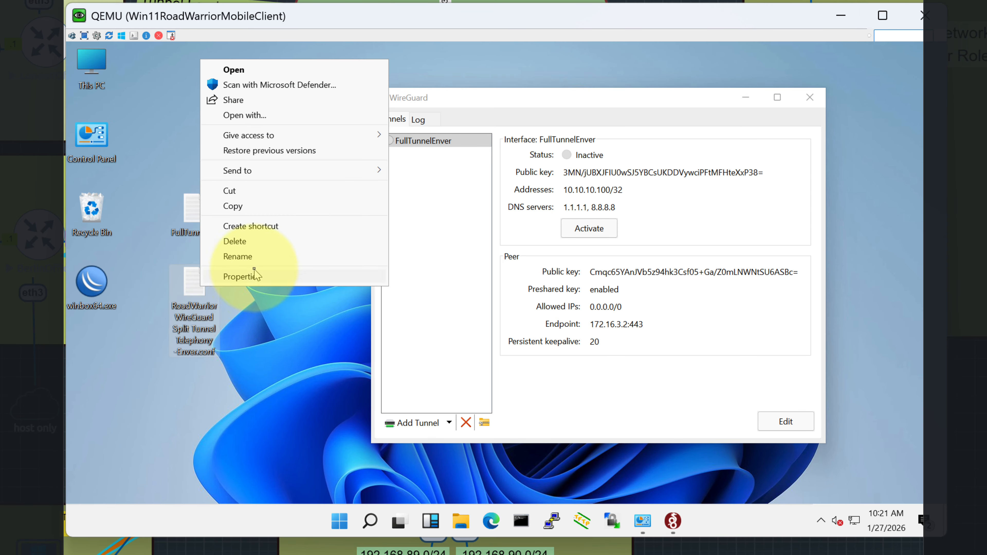
click(233, 262)
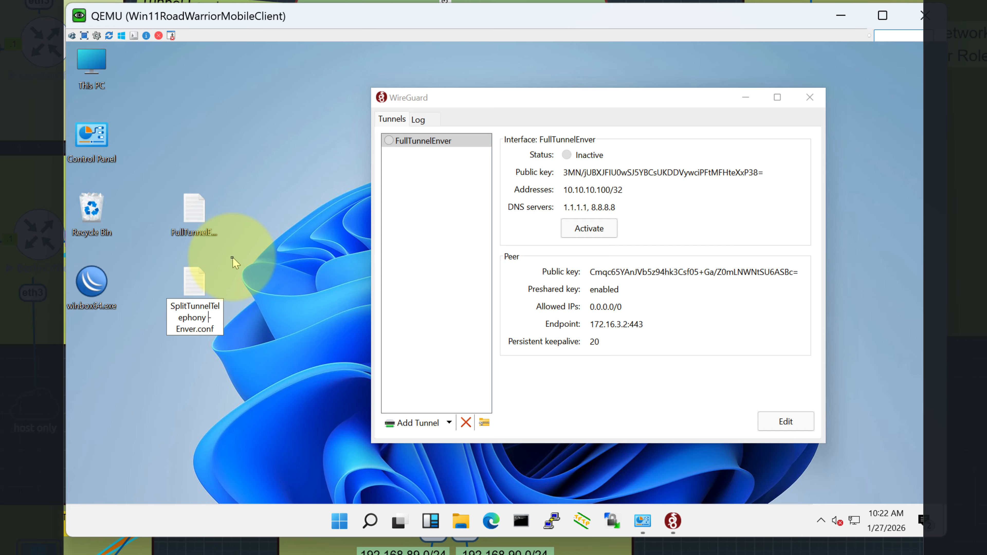
key(BackSpace)
key(Return)
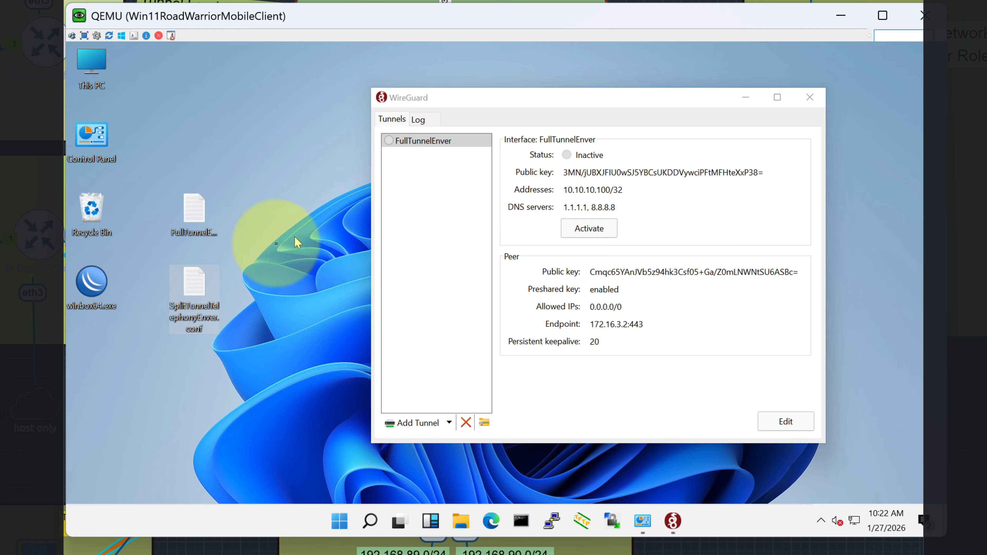
Import SplitTunnelTelephonyEnver.conf as a tunnel, then view the FullTunnelEnver details.
click(430, 423)
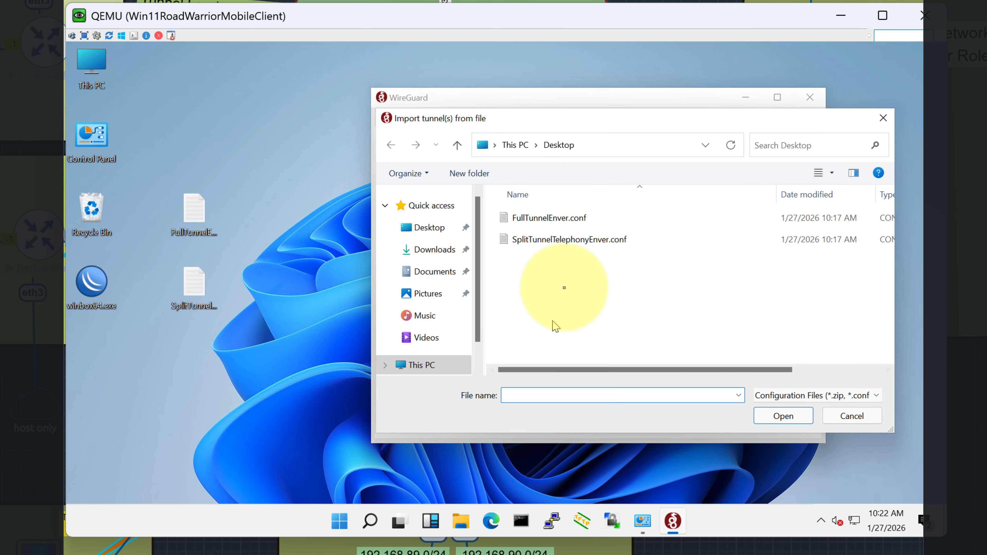
click(539, 245)
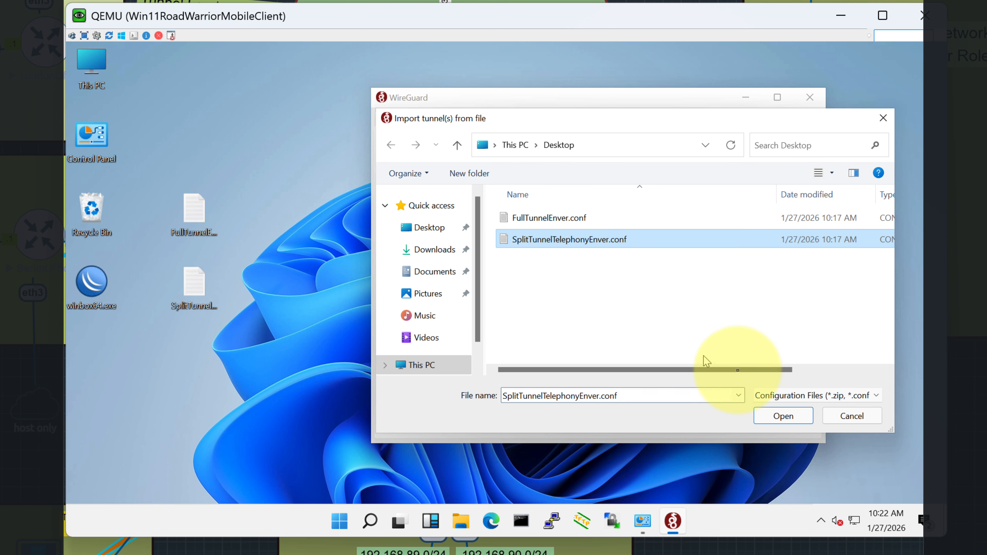
click(783, 415)
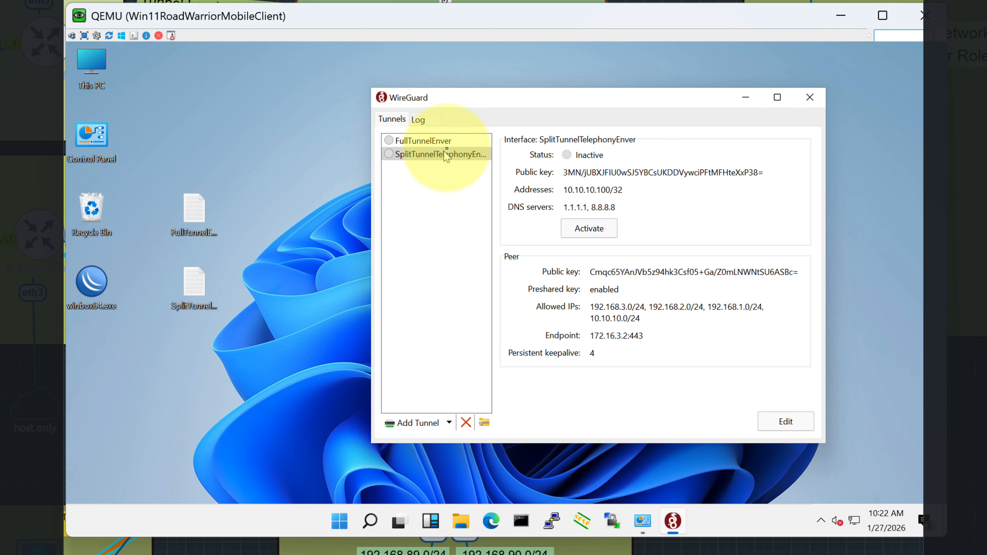
click(444, 141)
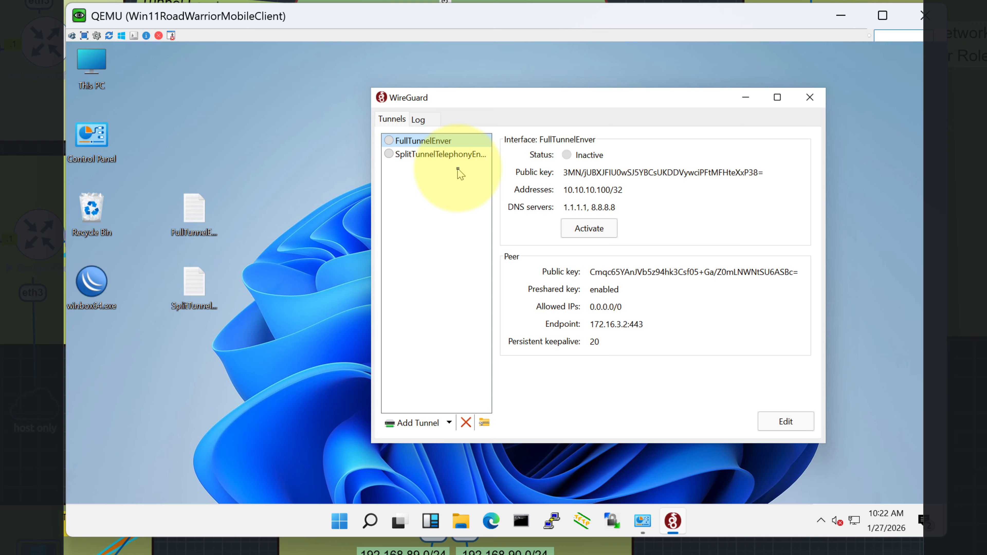
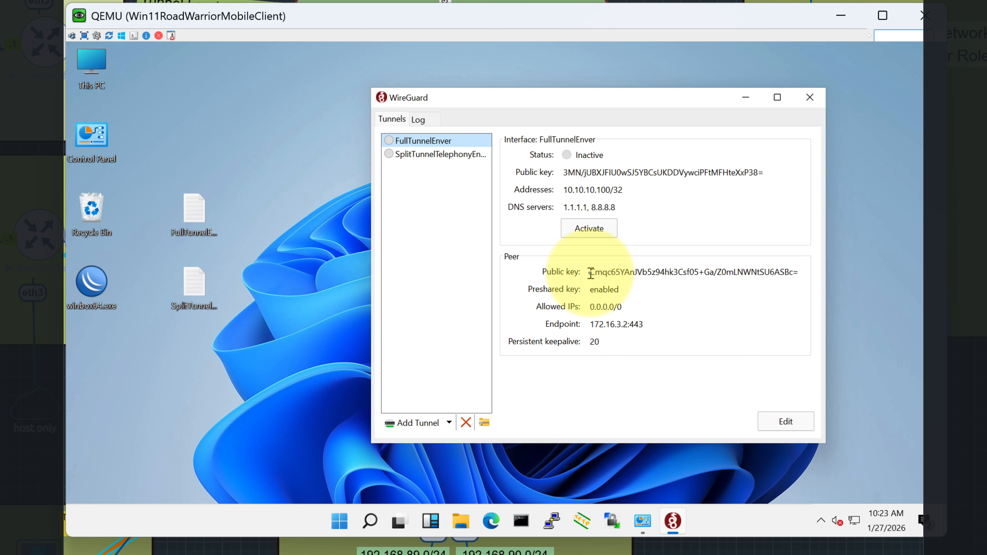
Highlight FullTunnelEnver's interface public key, peer public key and peer endpoint.
drag(590, 271, 764, 272)
drag(564, 171, 768, 173)
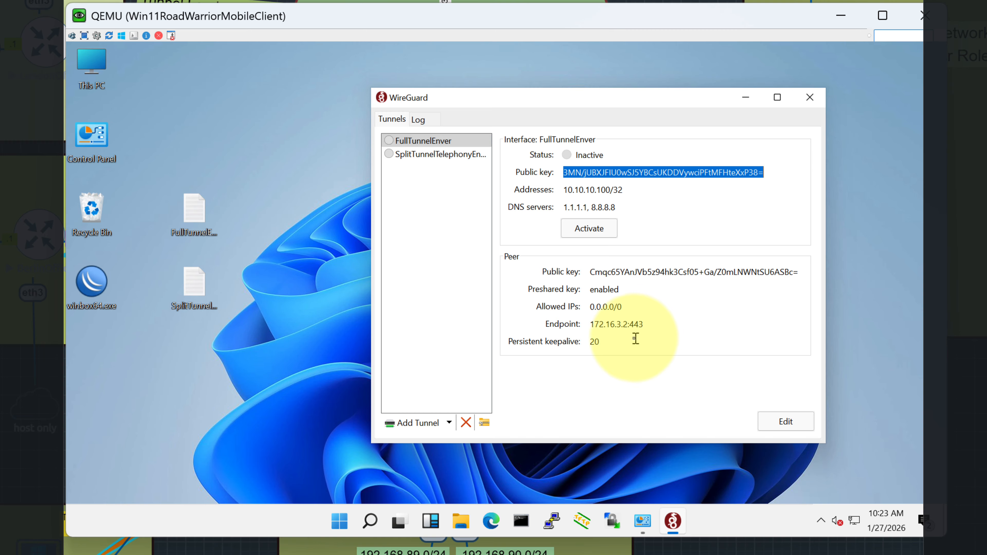
drag(644, 326, 587, 321)
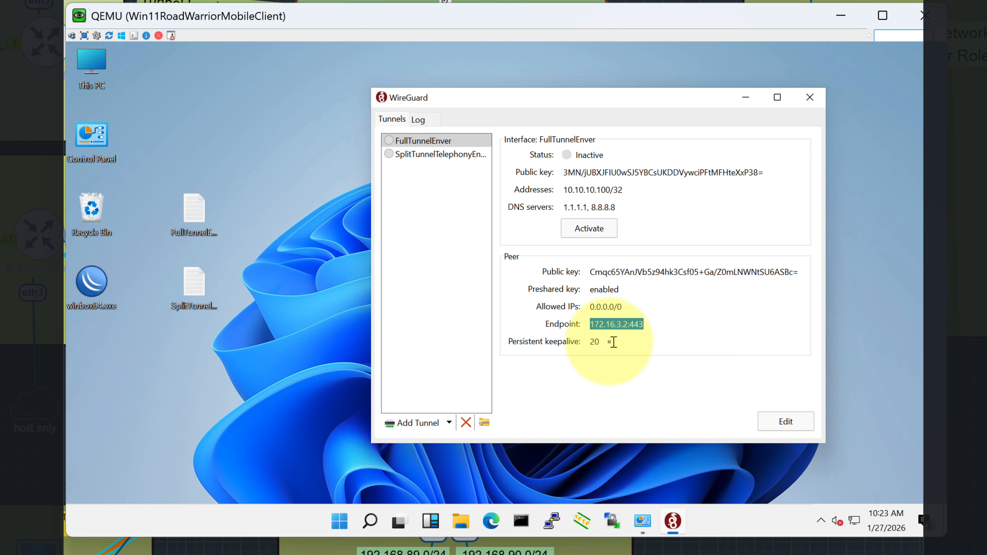
click(598, 341)
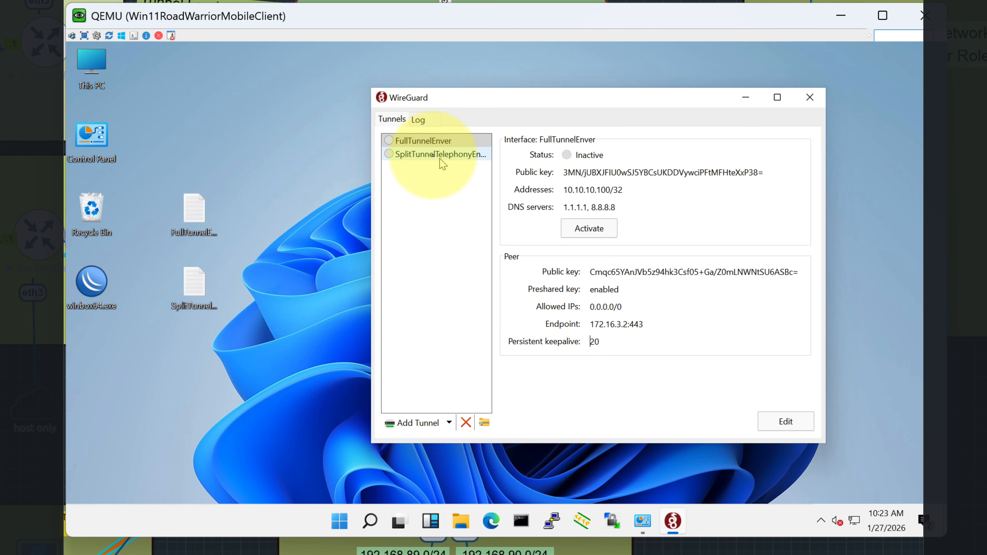
Review SplitTunnelTelephonyEnver's allowed IP ranges, then return to FullTunnelEnver.
click(433, 155)
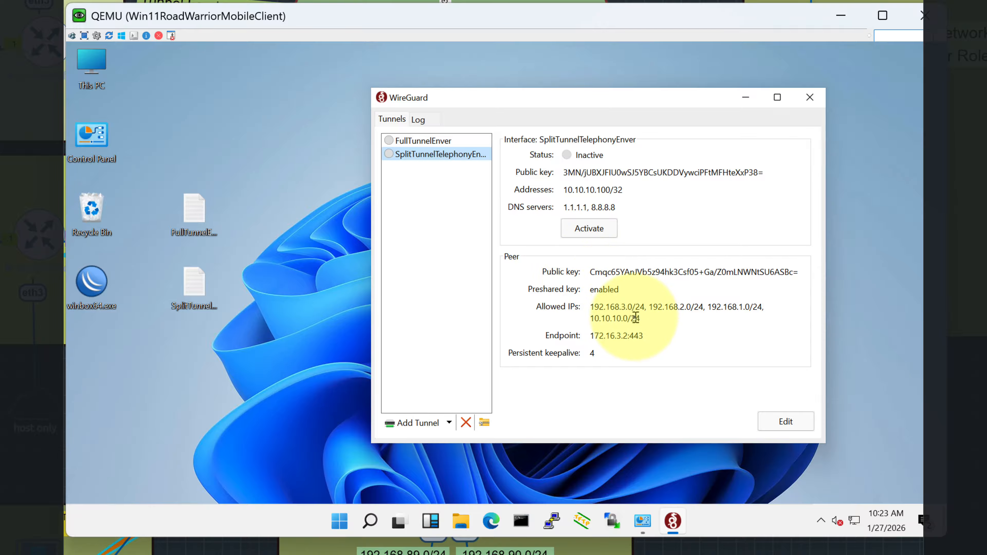
drag(590, 307, 645, 321)
click(680, 333)
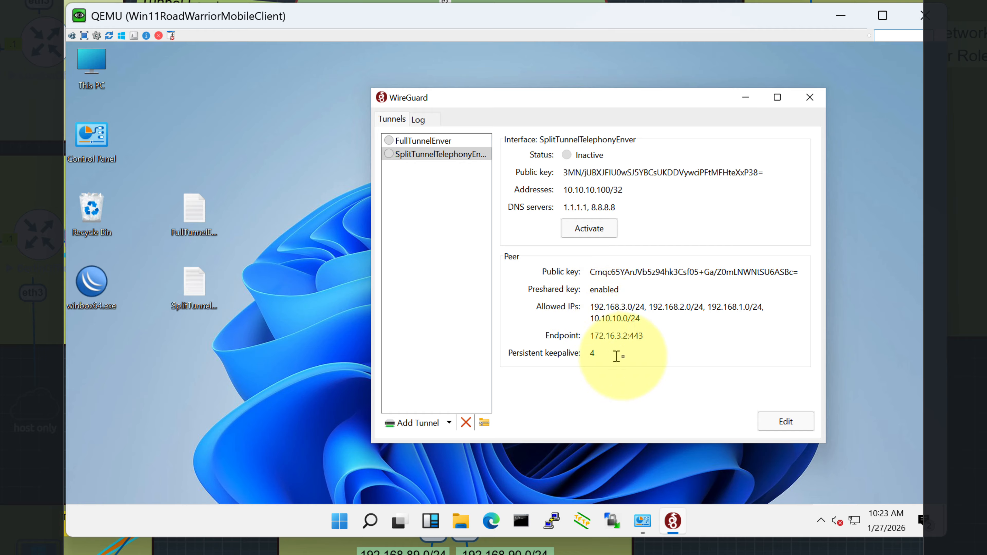
drag(614, 356, 577, 354)
click(422, 141)
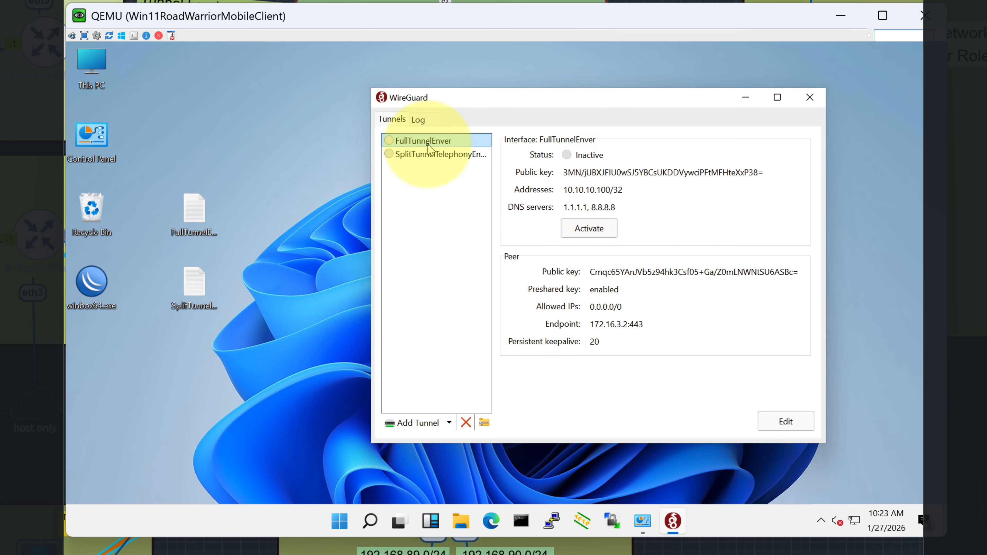
Activate FullTunnelEnver and confirm its handshake and transfer (44.79 KiB received, 35.22 KiB sent).
click(589, 229)
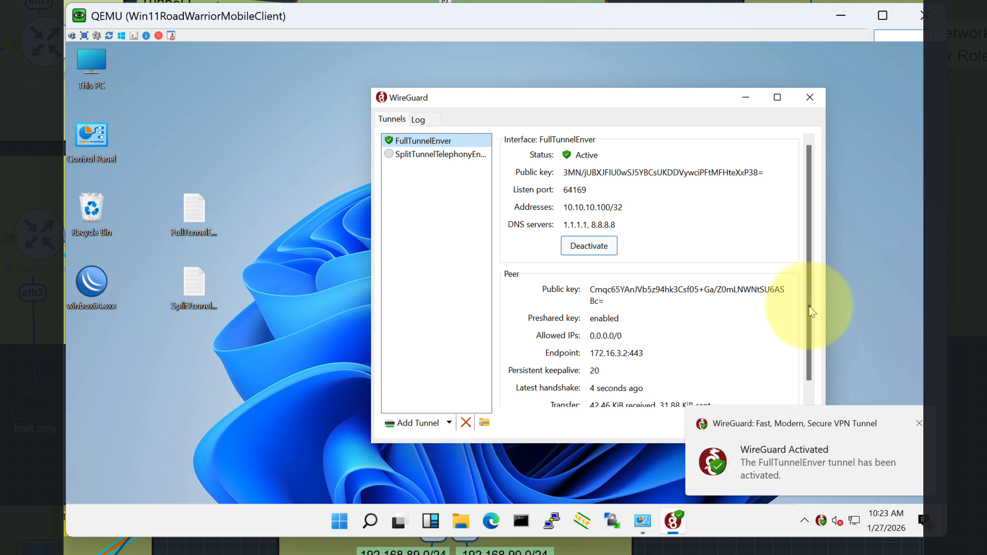
scroll(804, 361, down, 1)
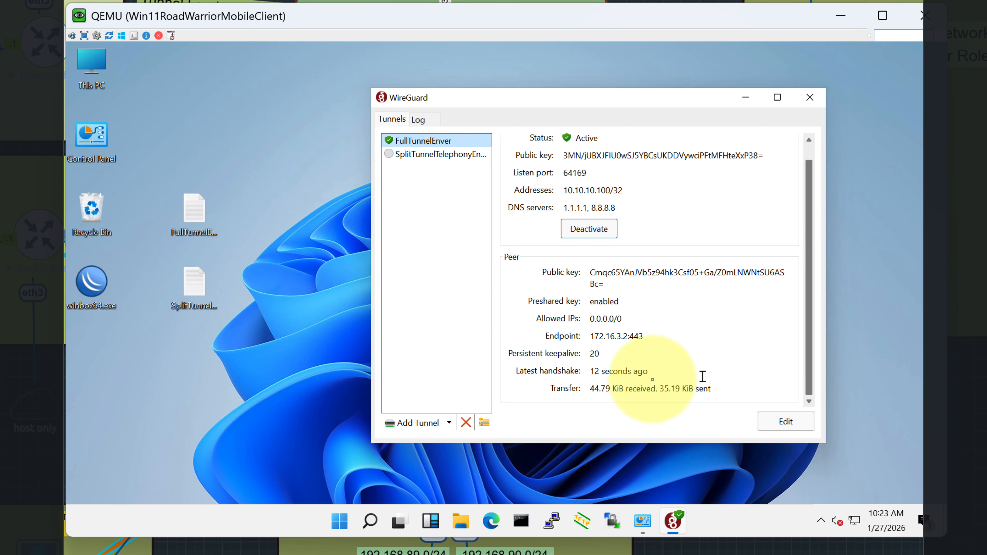
drag(809, 313, 810, 260)
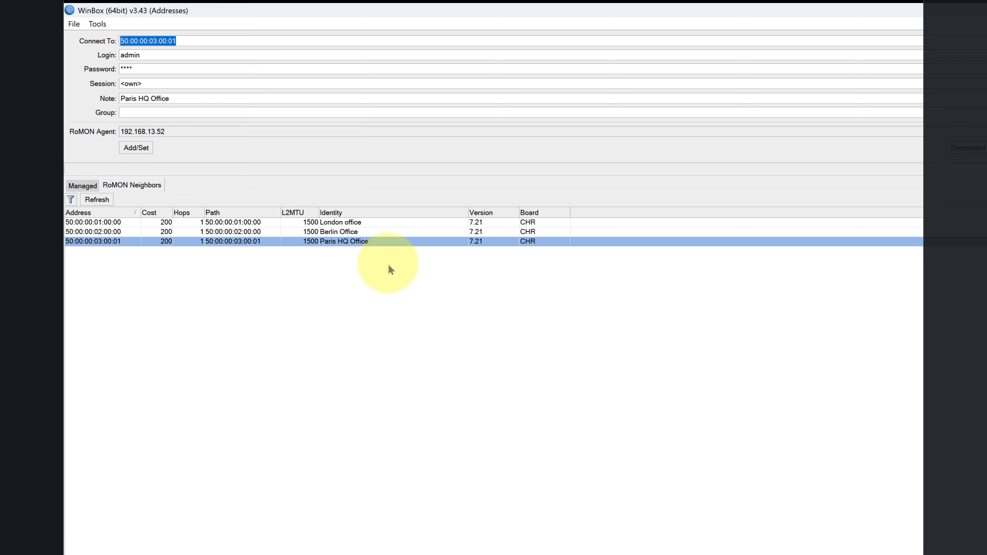
Connect to Paris HQ and open the RoadWarrior client peer under WireGuard Peers.
double_click(390, 266)
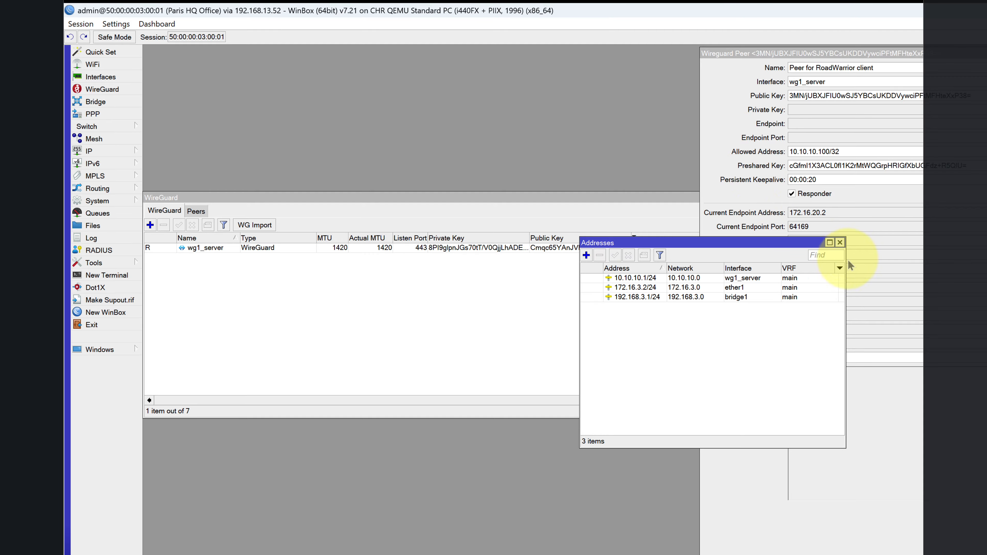
click(840, 242)
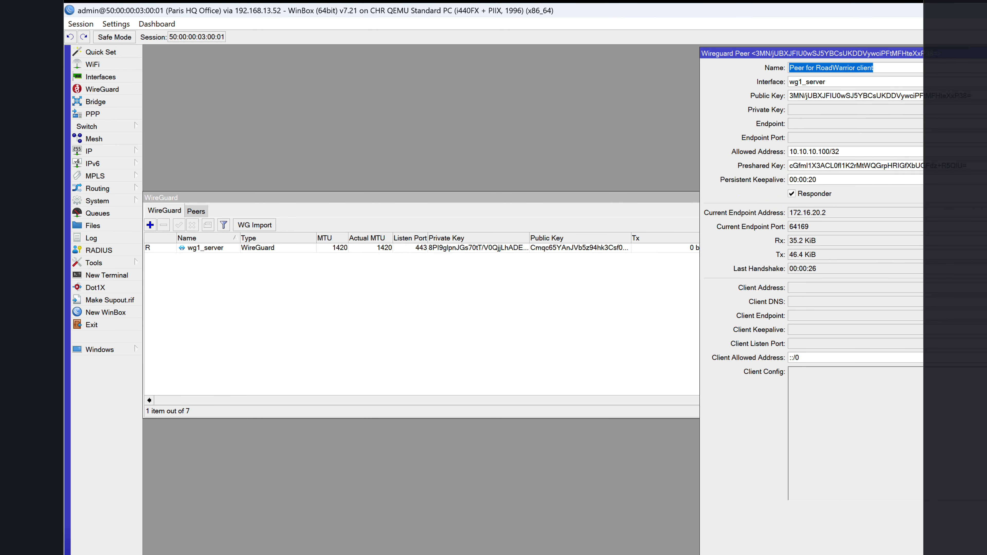
key(Escape)
click(197, 212)
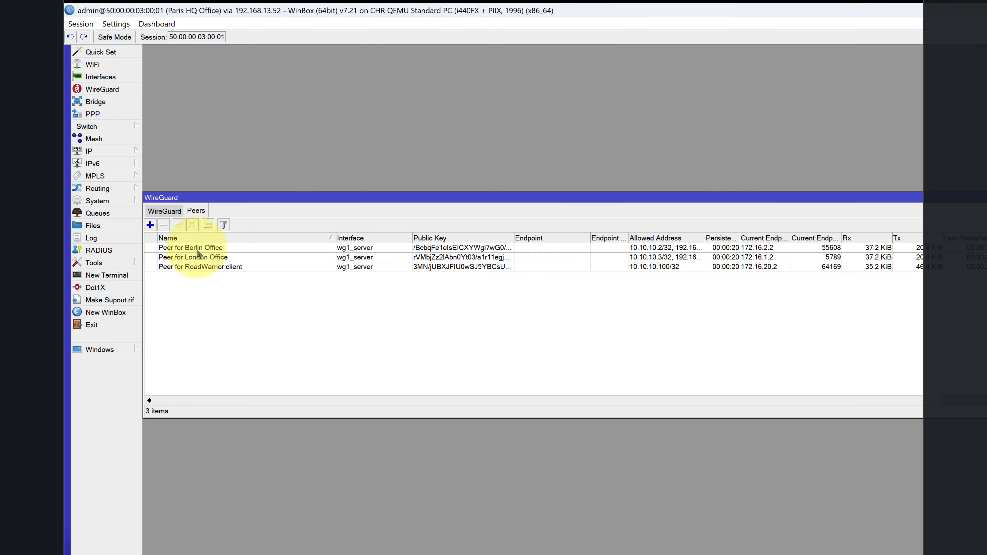
double_click(202, 267)
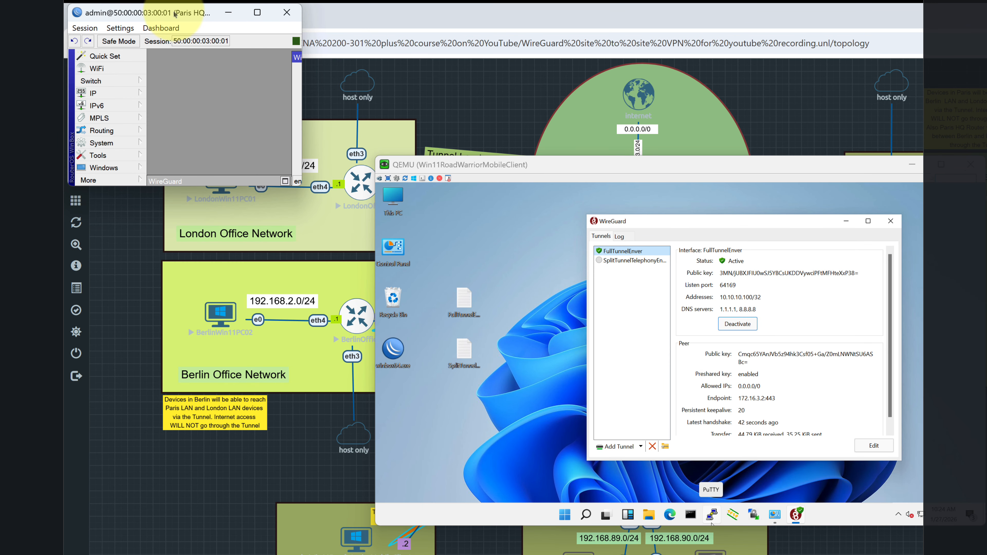
Enlarge the router window so all of the RoadWarrior peer's status fields show.
drag(174, 12, 851, 264)
click(912, 164)
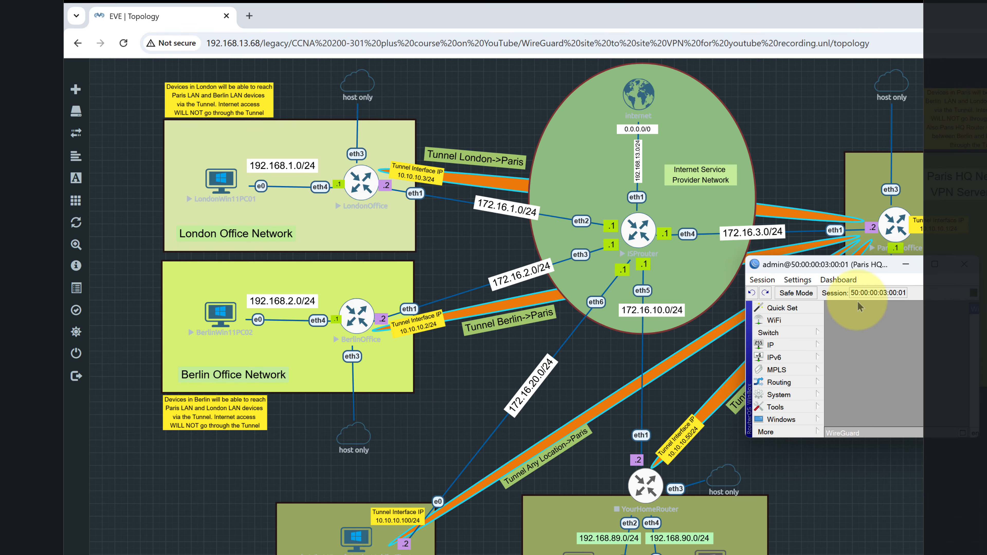
drag(858, 266, 634, 183)
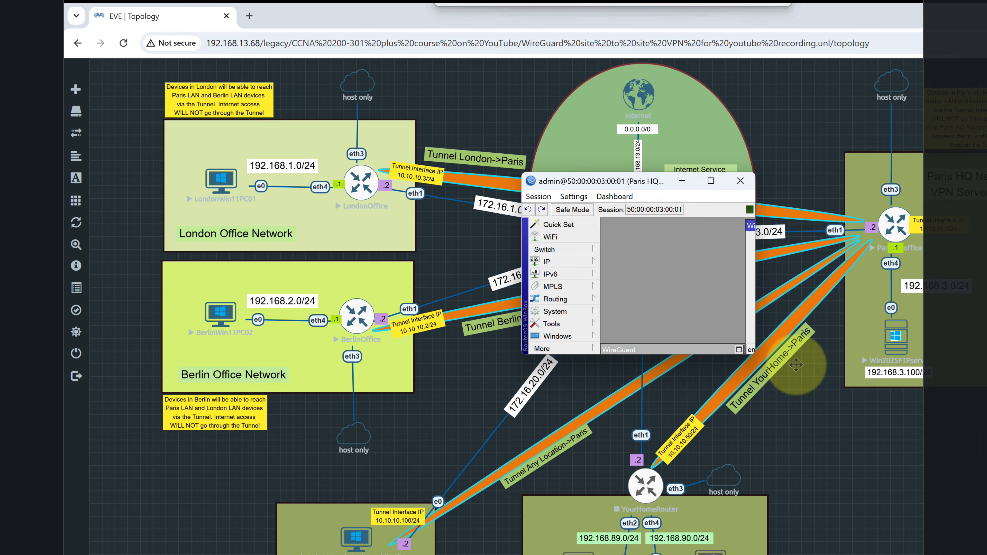
click(739, 350)
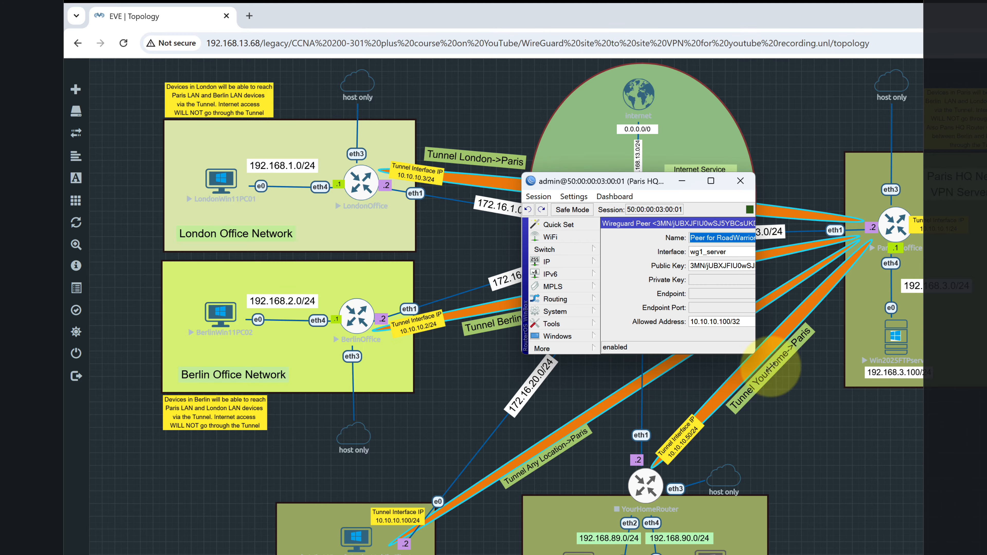
click(711, 185)
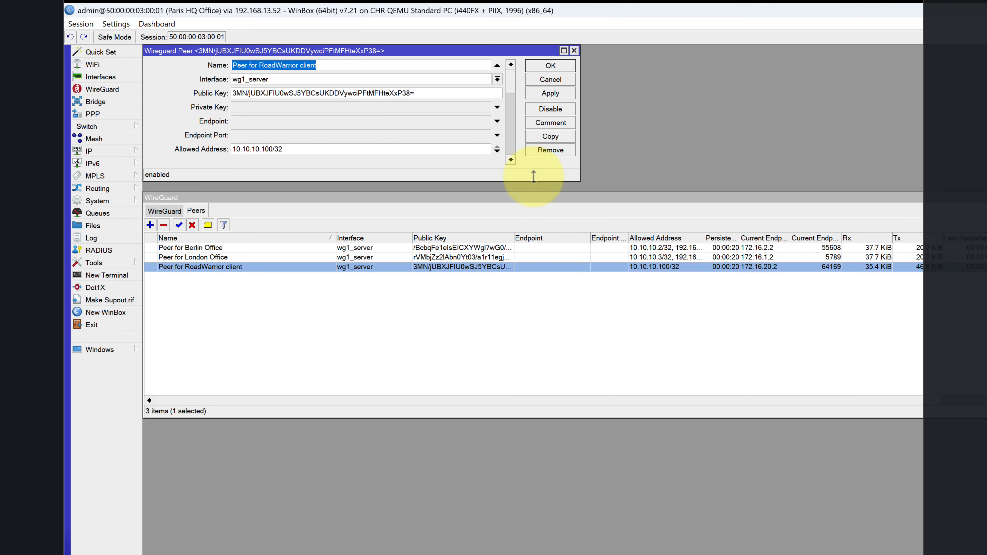
drag(534, 177, 507, 512)
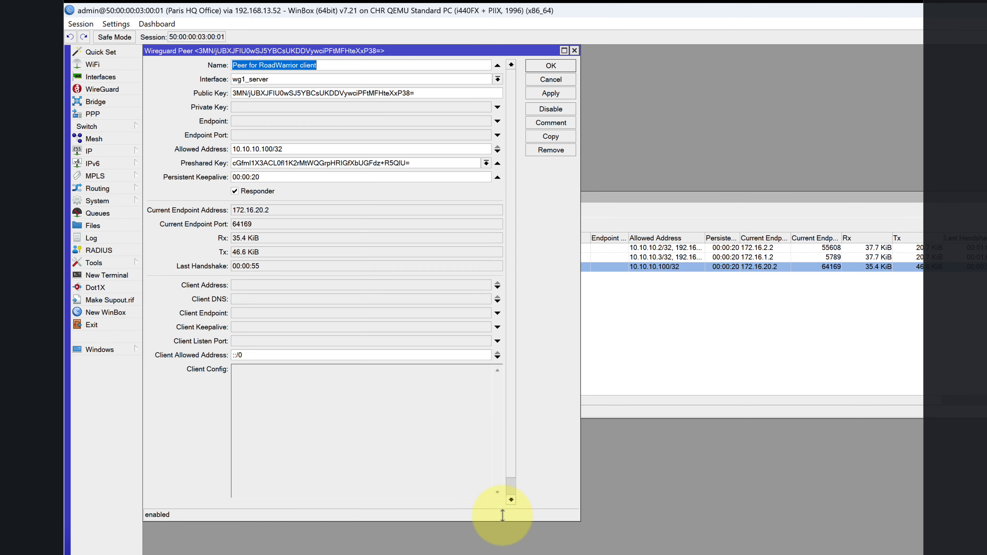
Check endpoint port 64169, Rx/Tx counters and last handshake, then close with OK.
click(265, 225)
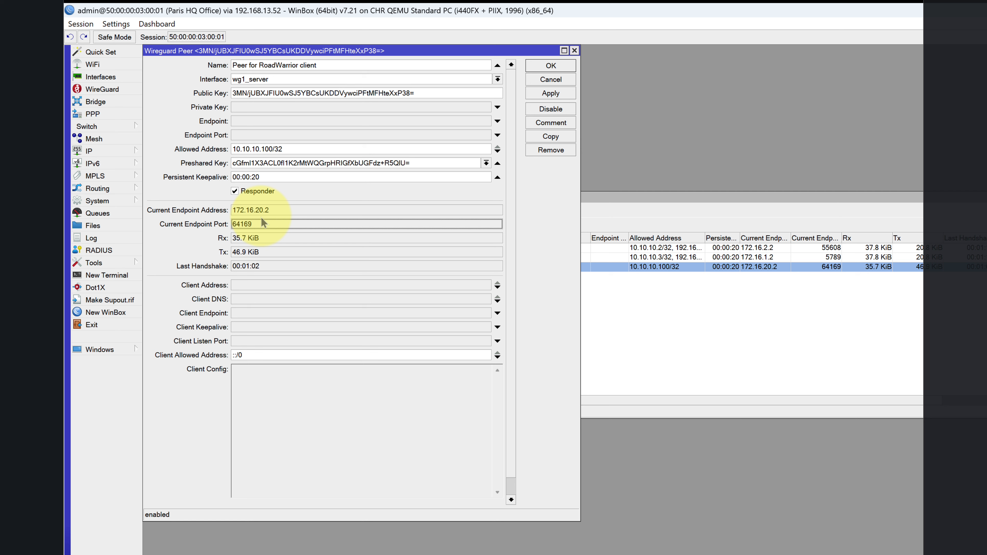
click(256, 239)
click(256, 252)
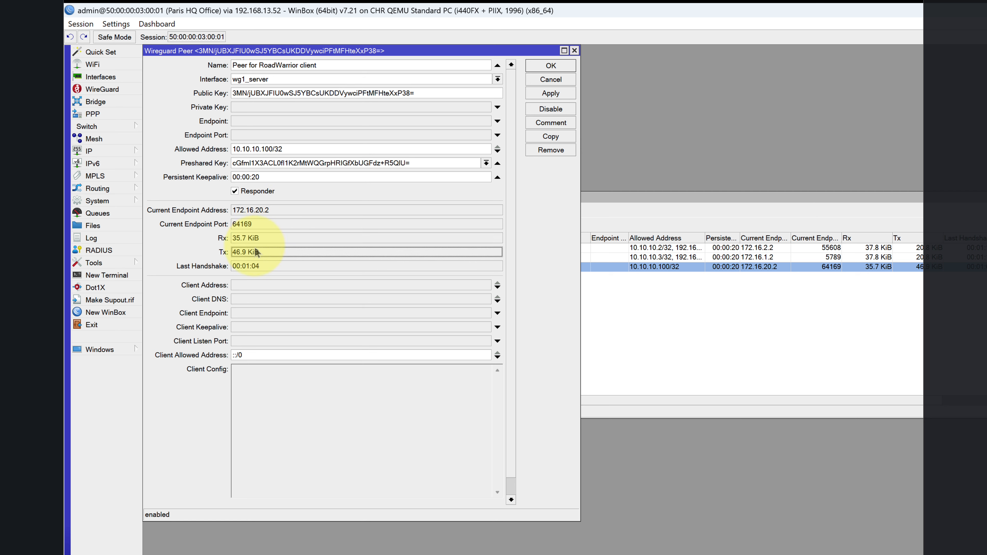
click(259, 267)
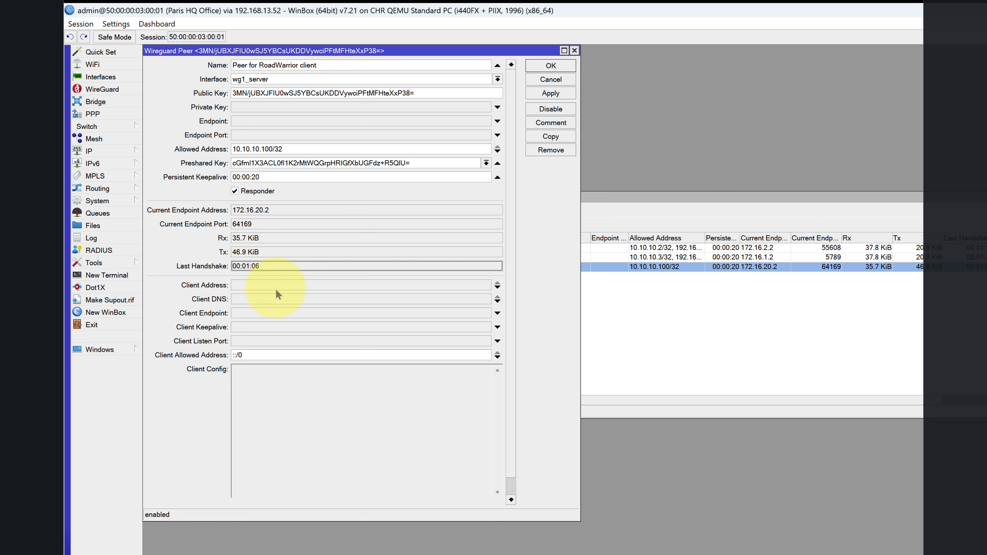
click(542, 65)
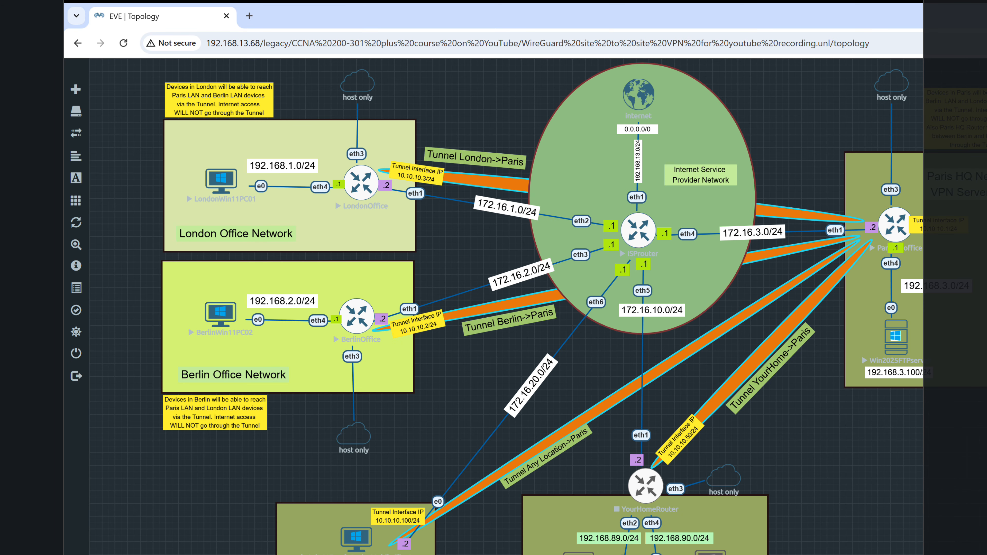
Open a command prompt on the VM and ping the Paris server 192.168.3.100.
key(alt+Tab)
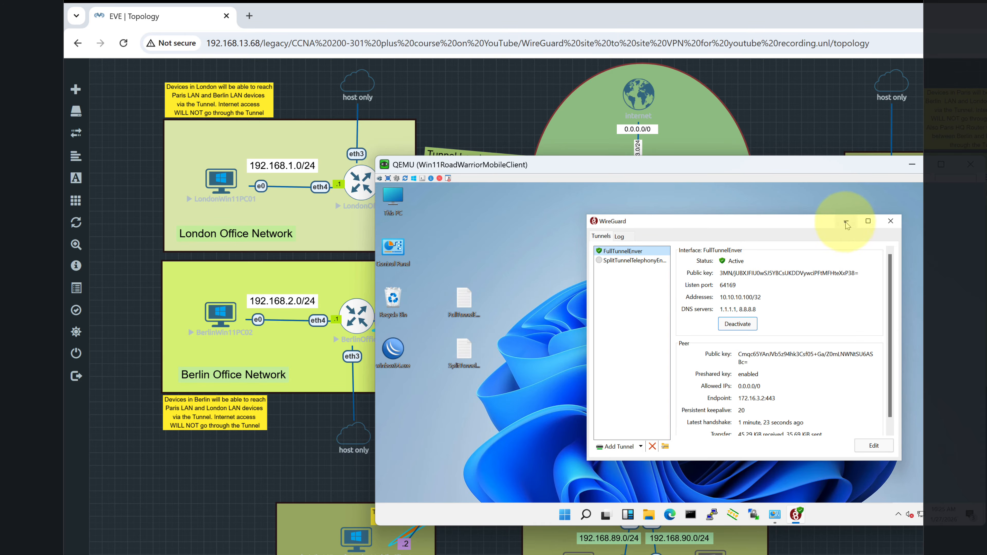
click(845, 220)
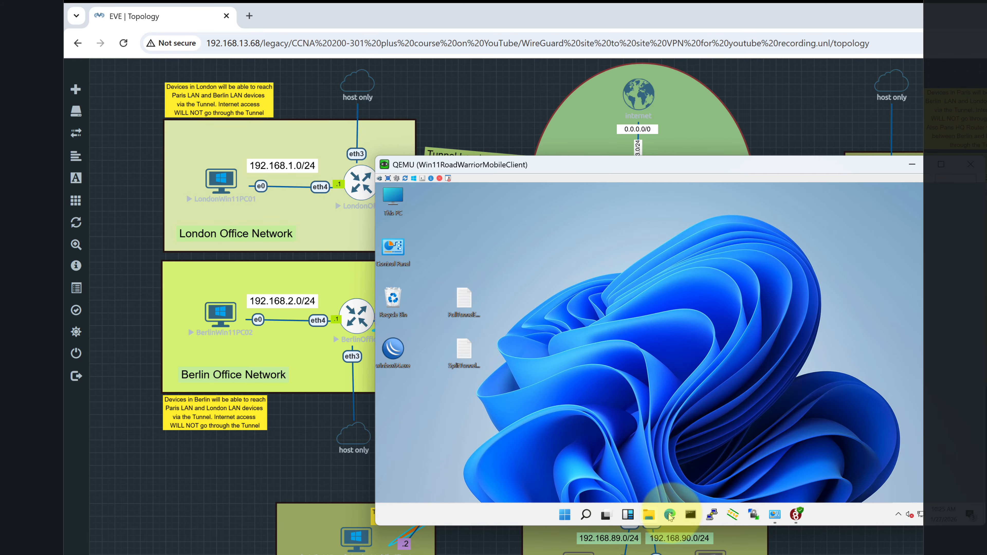
click(691, 516)
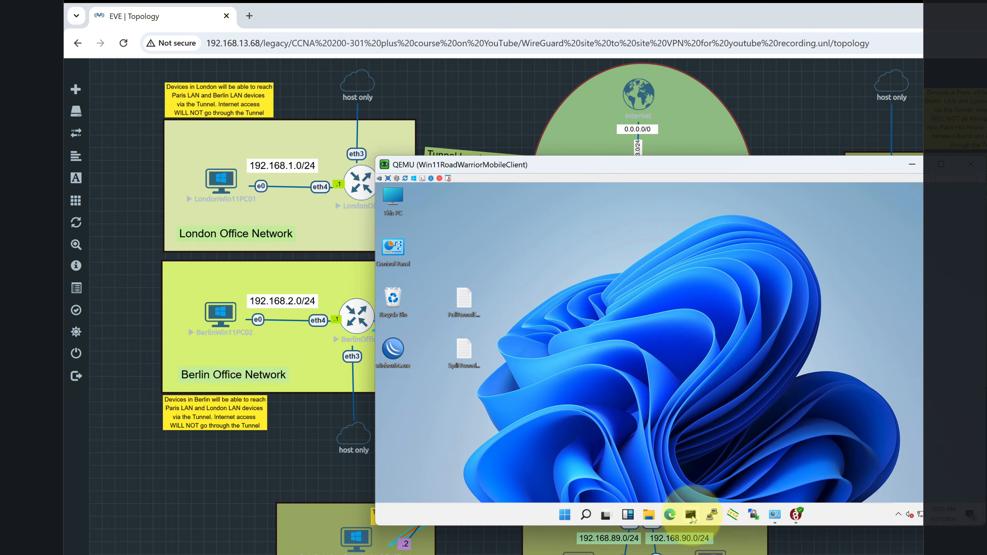
text(p)
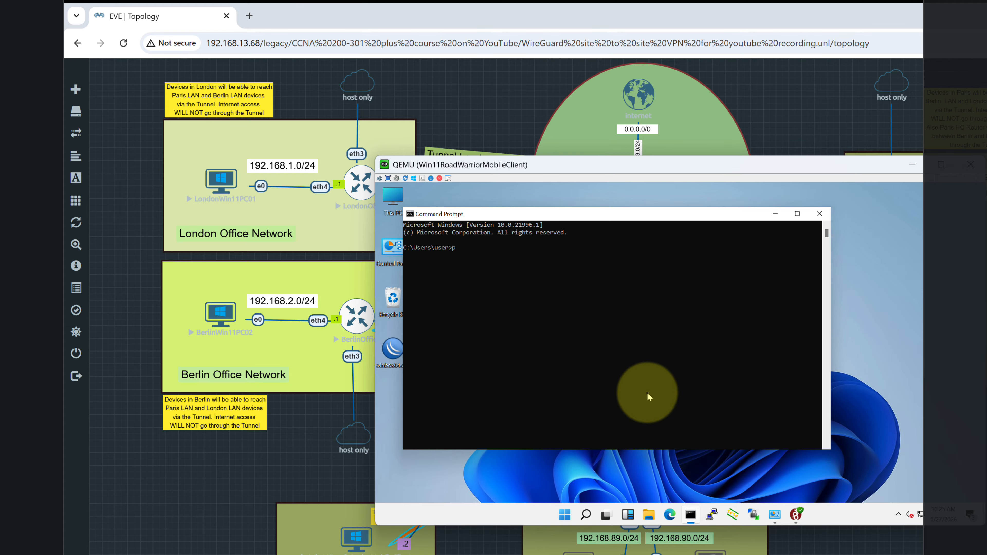
text(ing)
drag(822, 170, 680, 183)
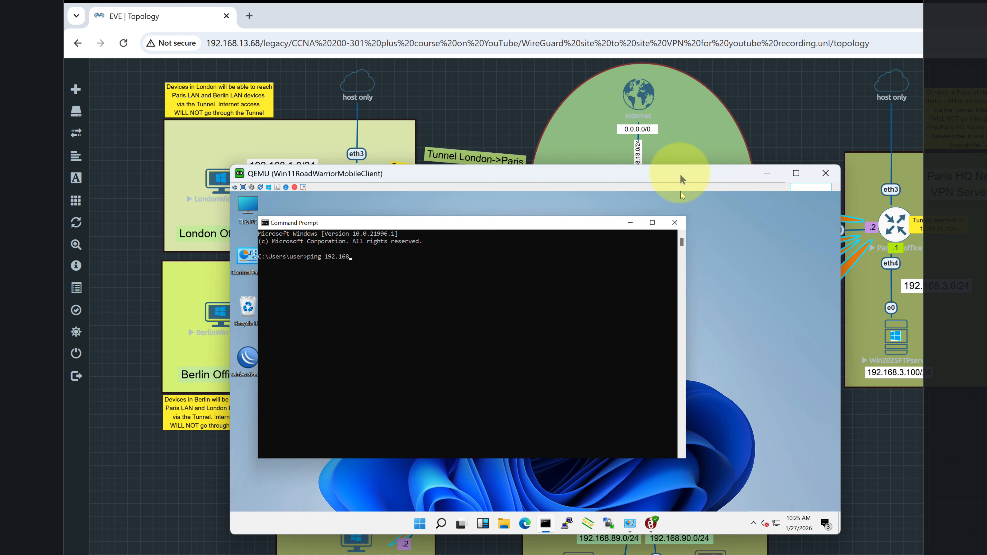
text(3.100)
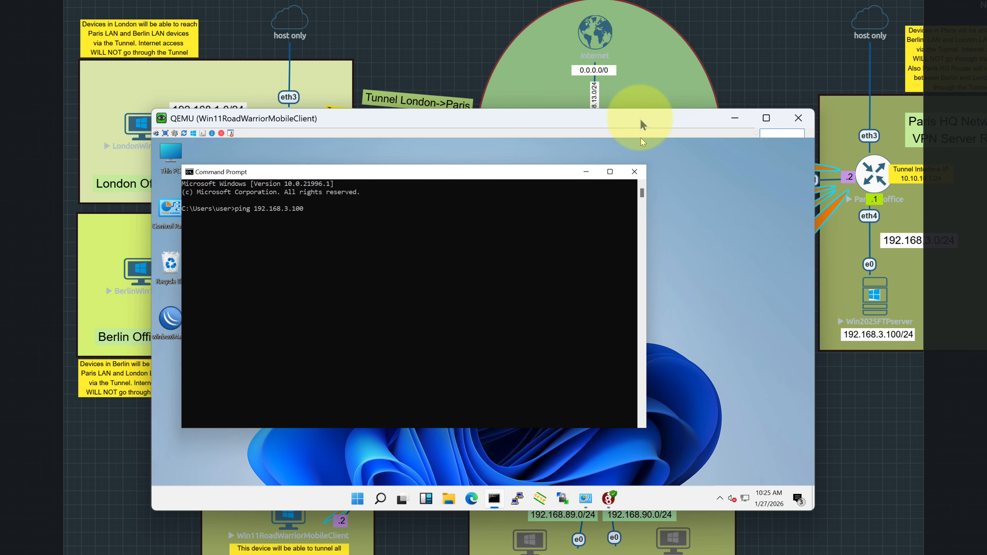
key(Return)
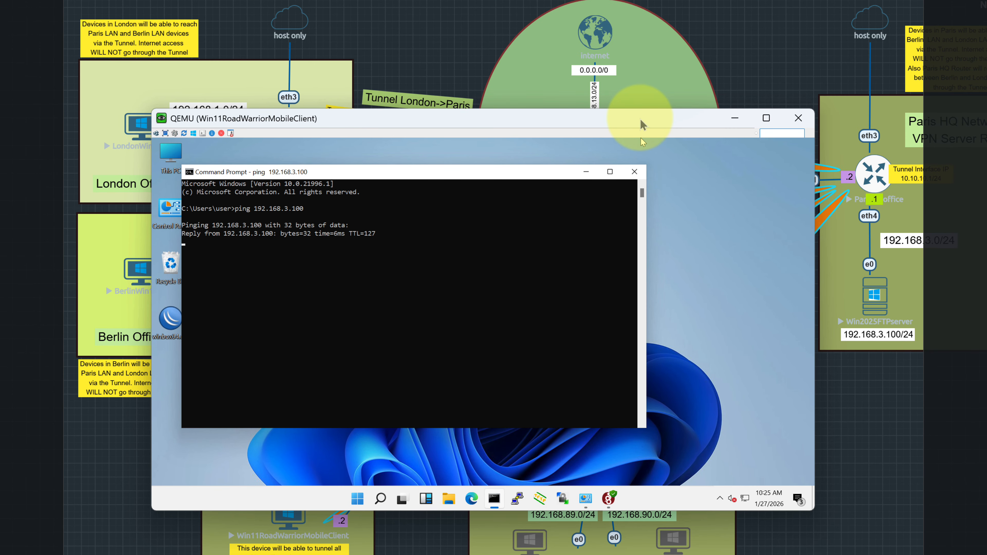
Ping the London router 192.168.1.254 and the Berlin router 192.168.2.254.
key(ctrl+c)
key(Up)
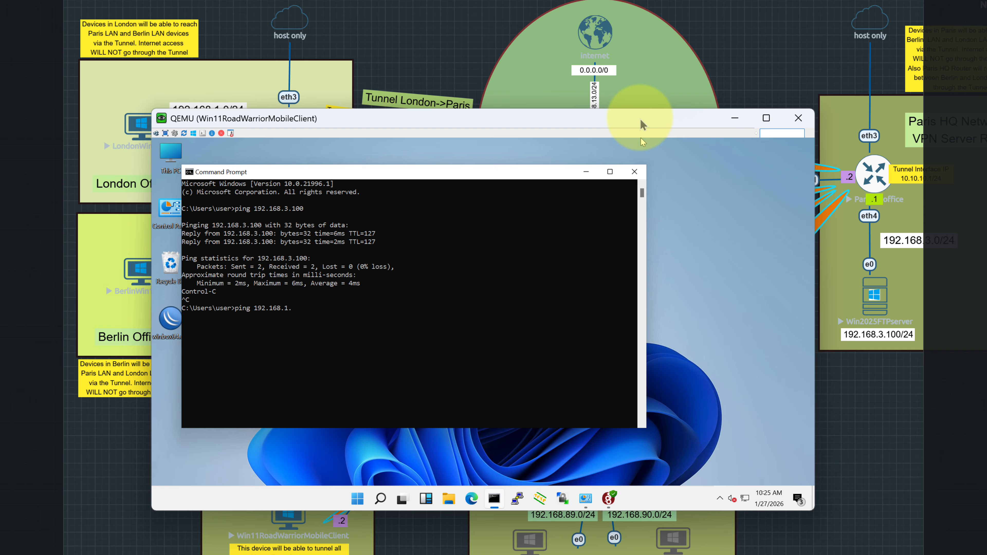
text(1.254)
key(Return)
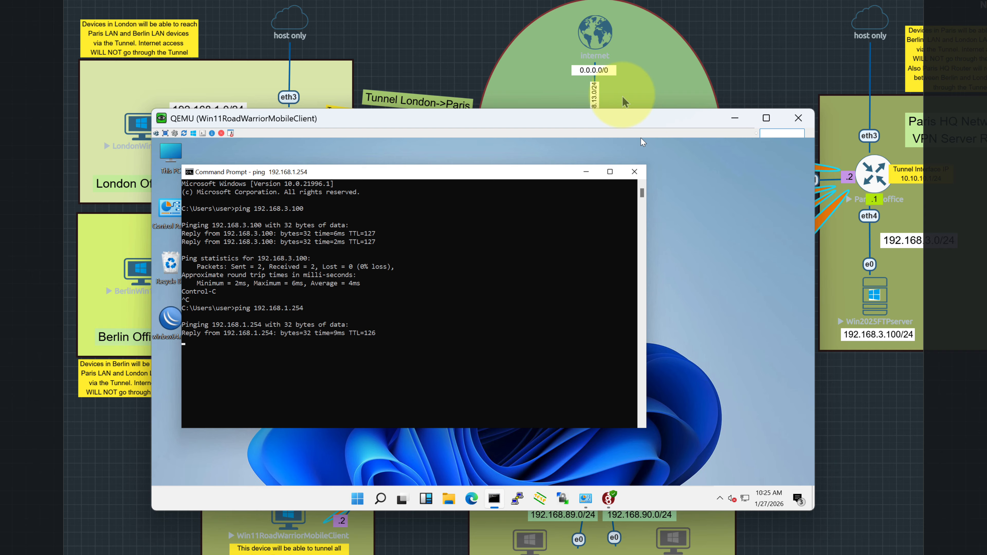
drag(541, 118, 698, 110)
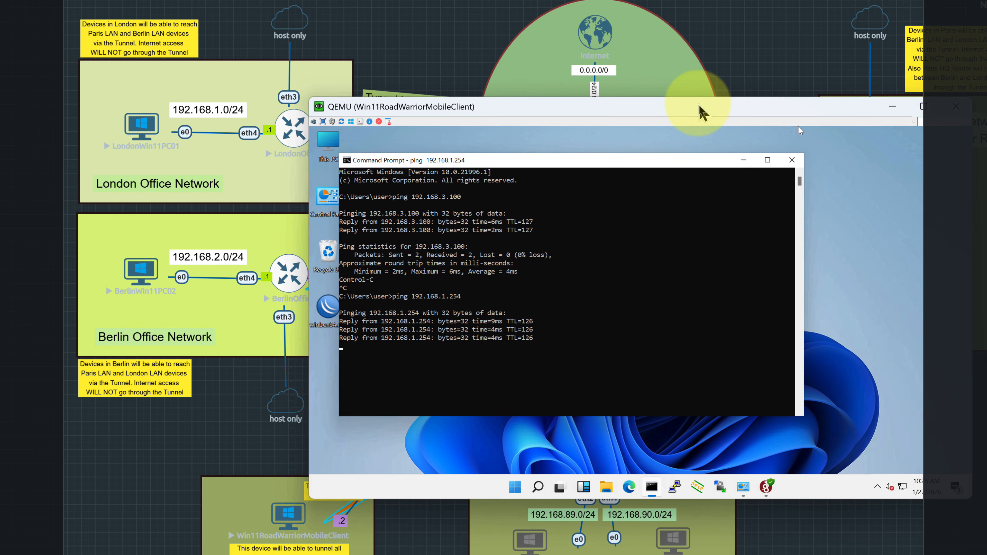
click(633, 213)
key(Return)
key(Up)
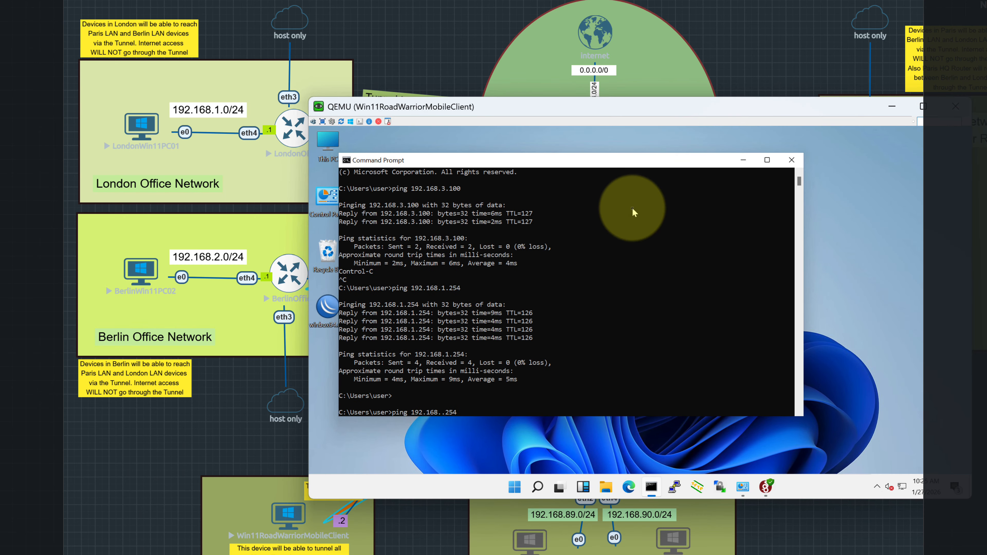
text(2)
key(Return)
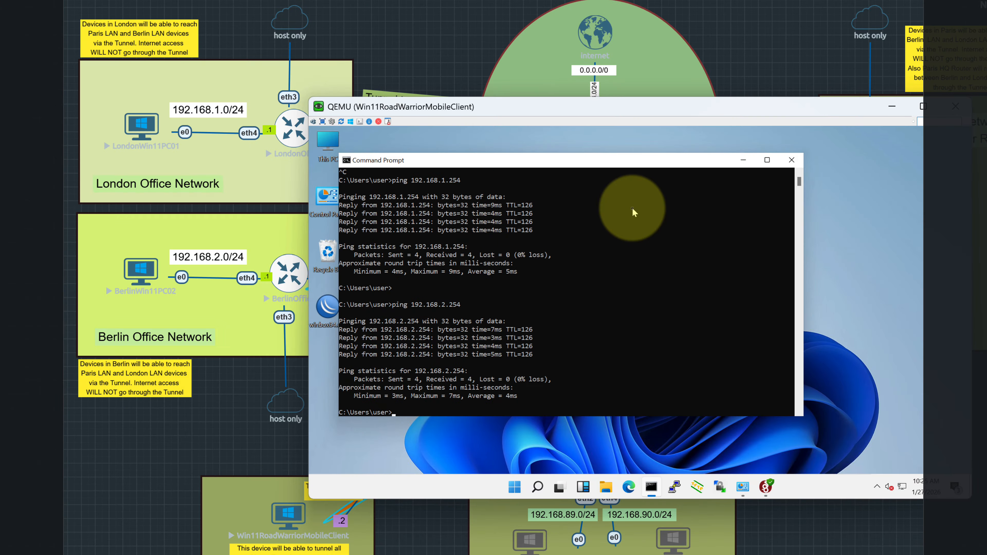
Turn the recalled ping into tracert 192.168.2.254 and run it.
key(Up)
key(Home)
key(Delete)
key(Delete)
key(Delete)
key(Delete)
text(tracert)
key(Return)
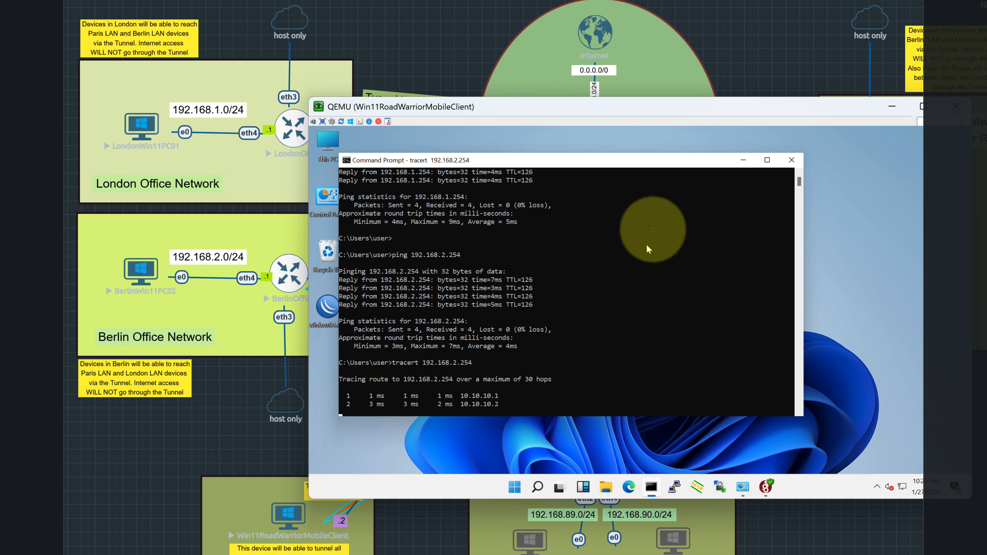
Let tracert 192.168.2.254 finish while showing the Berlin router's tunnel links in the diagram.
mouse_move(678, 120)
mouse_down()
mouse_move(575, 167)
mouse_move(434, 206)
mouse_up()
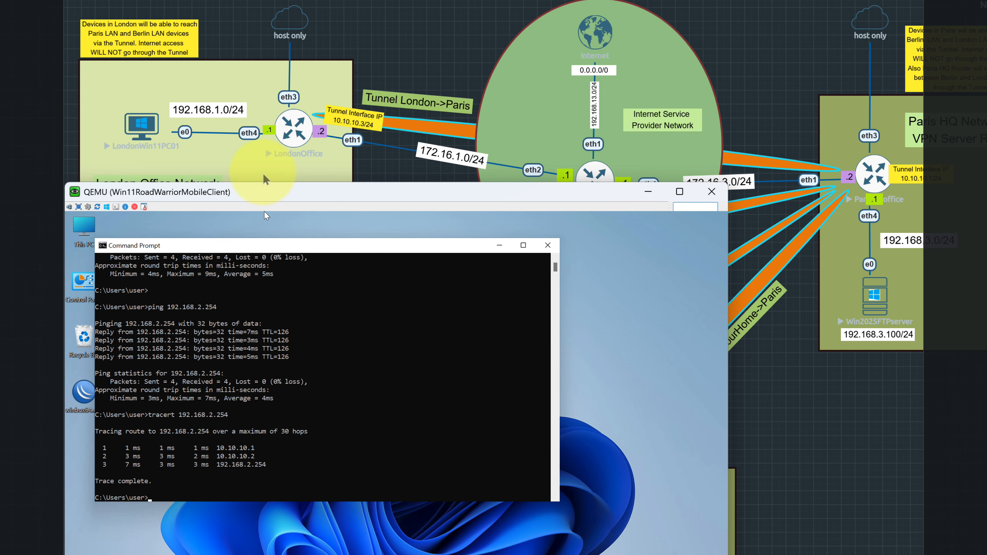
mouse_move(303, 198)
mouse_down()
mouse_move(370, 359)
mouse_move(532, 239)
mouse_up()
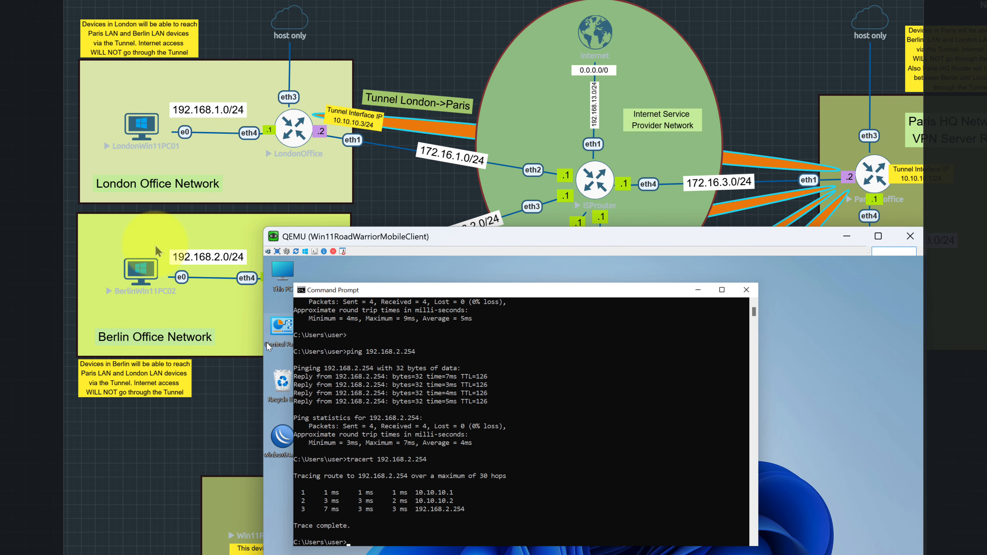
drag(511, 238, 321, 393)
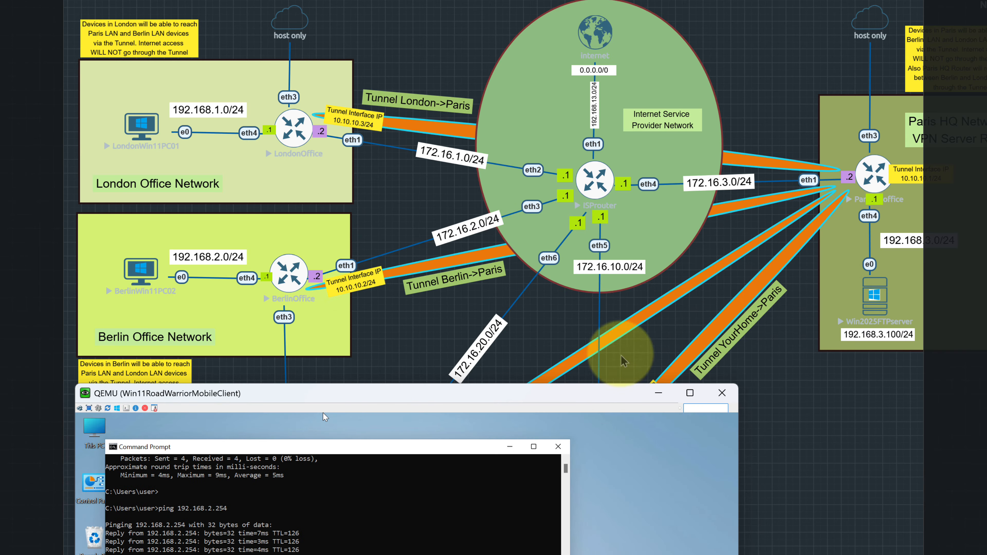
drag(402, 395, 574, 205)
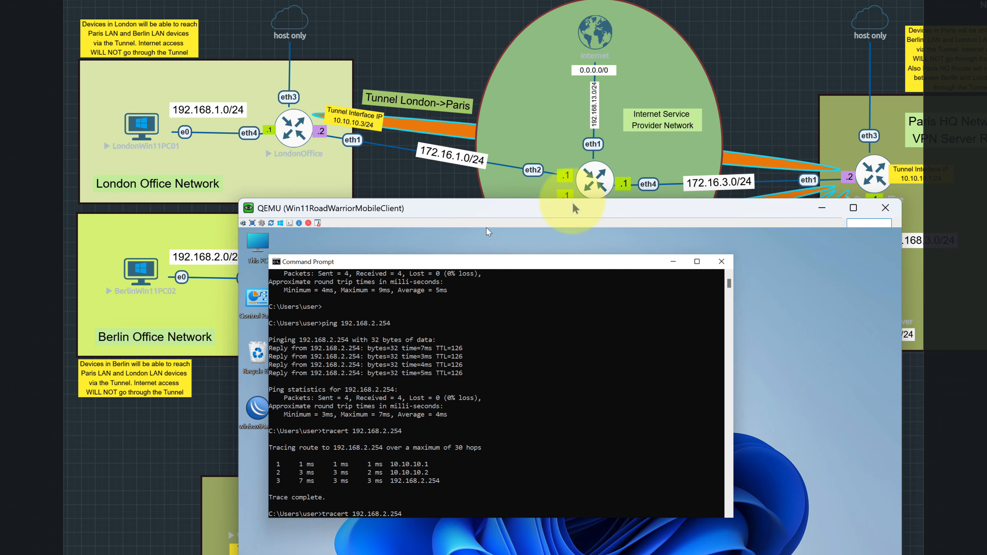
Trace 192.168.1.254 via 10.10.10.1 and 10.10.10.3, then bring up Windows search.
text(1)
key(Return)
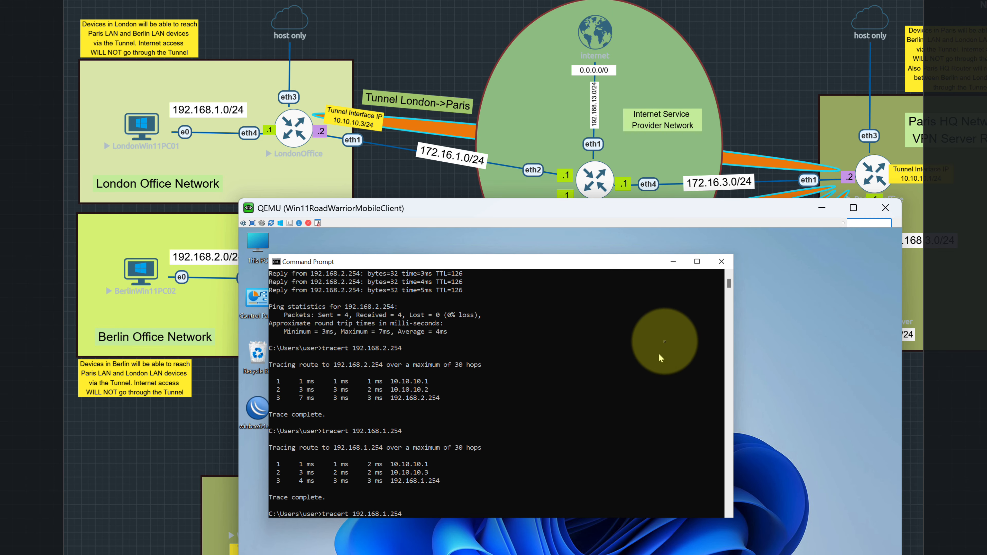
click(673, 261)
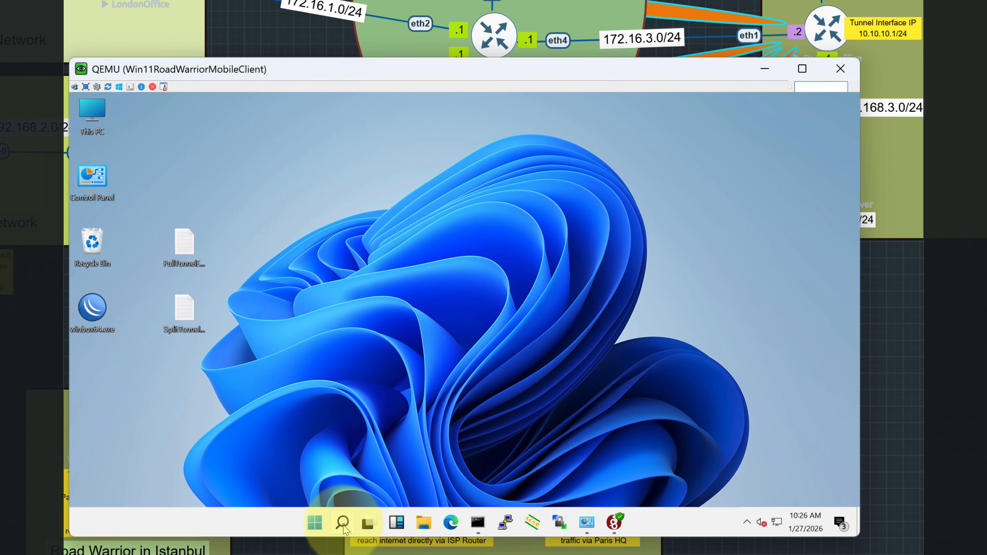
click(342, 522)
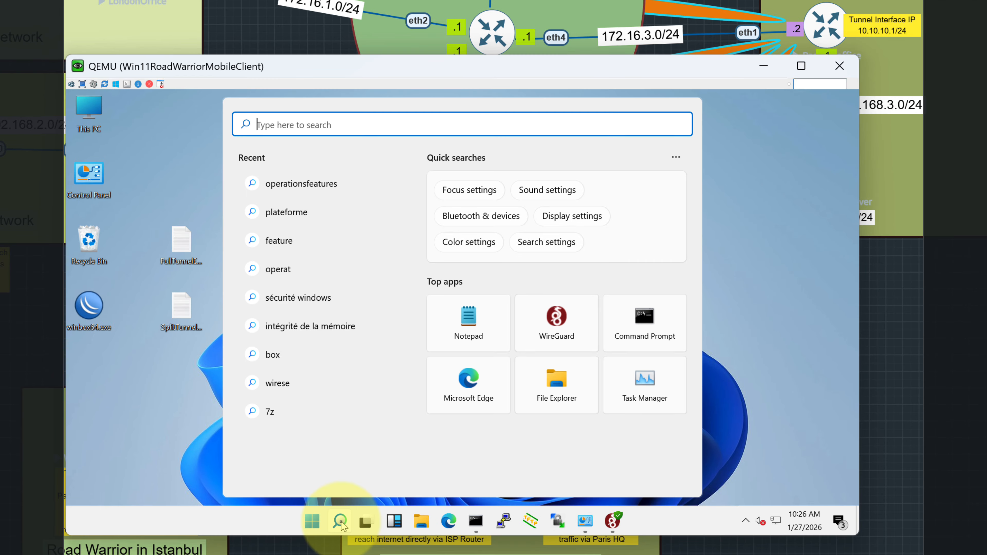
Remote Desktop into Windows Server 2025 at 192.168.3.100 with its password, then disconnect.
text(remote)
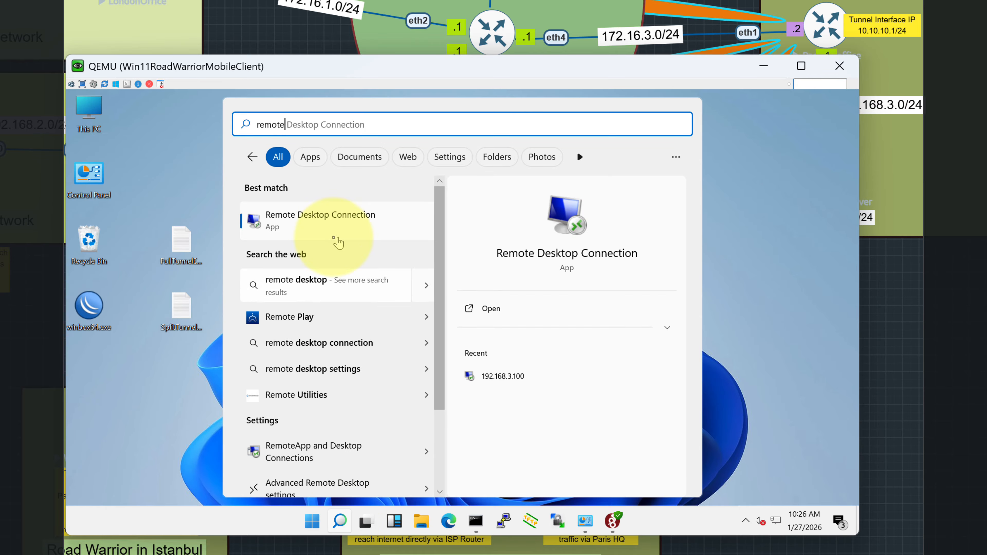
click(330, 229)
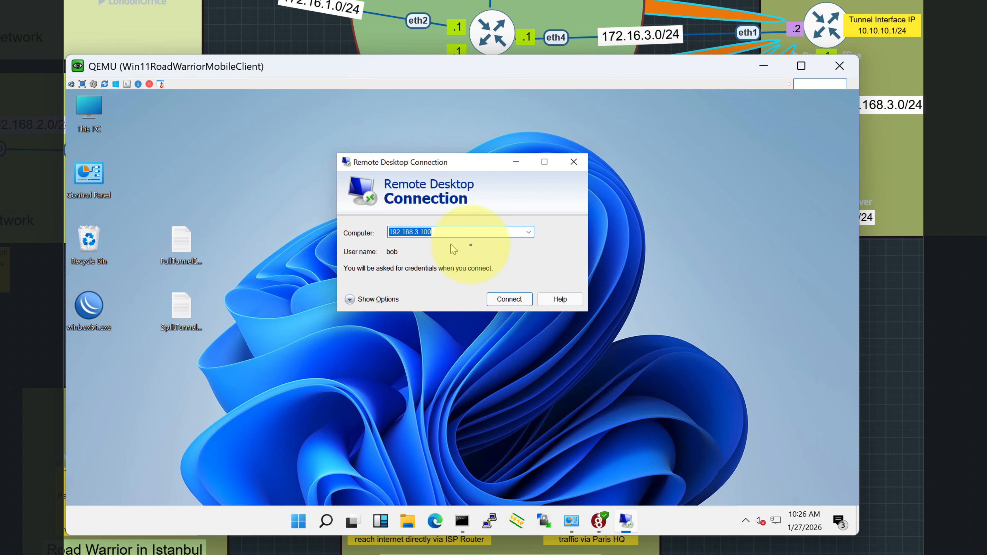
click(509, 299)
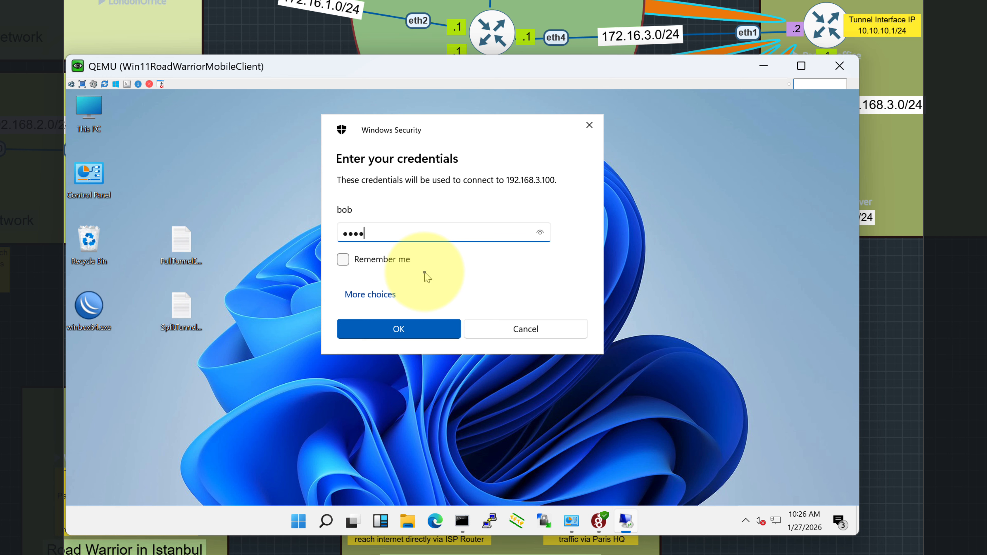
key(Return)
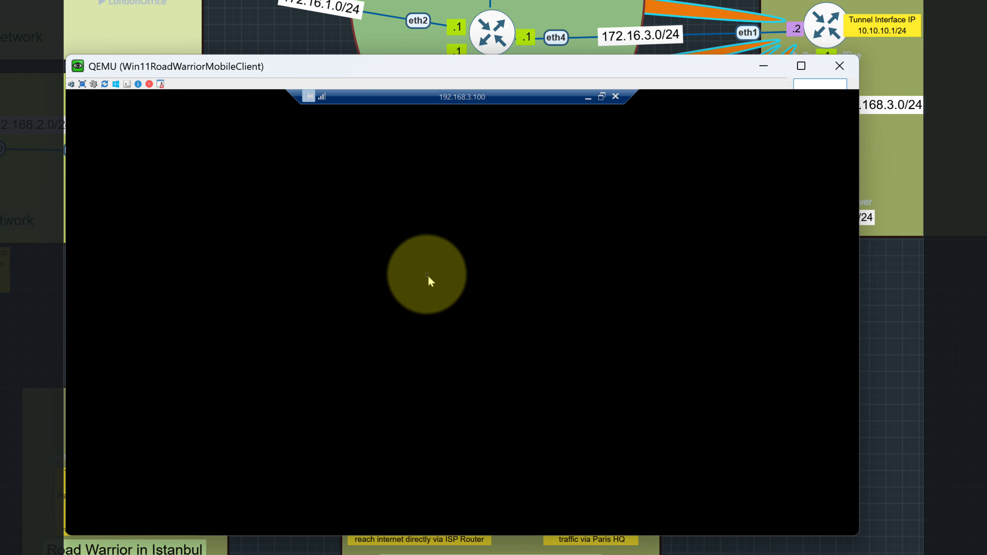
drag(461, 66, 263, 0)
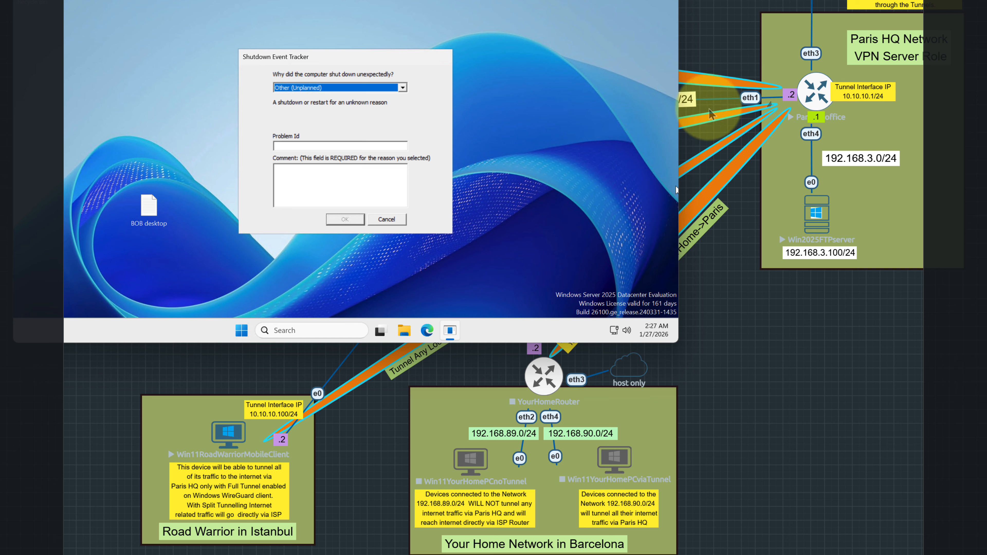
click(553, 73)
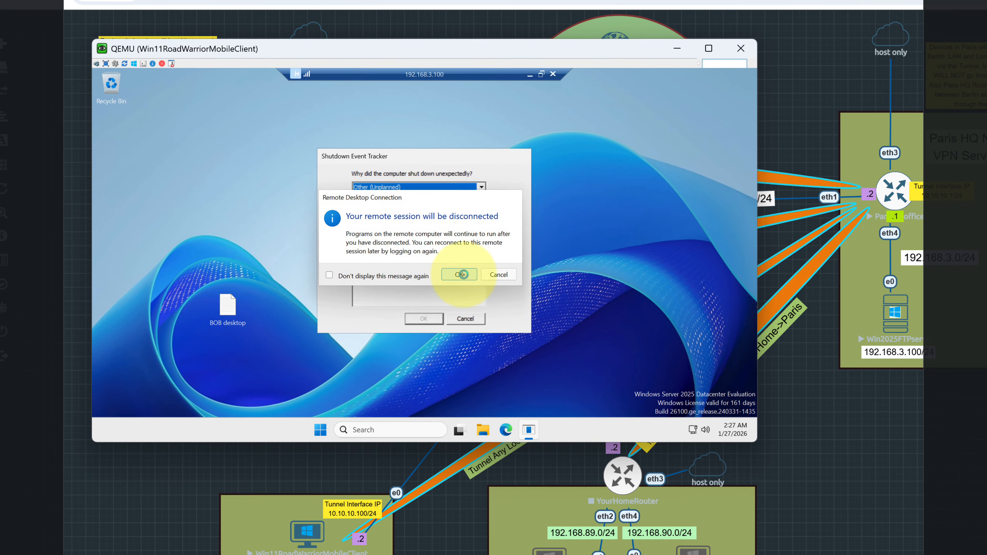
click(462, 275)
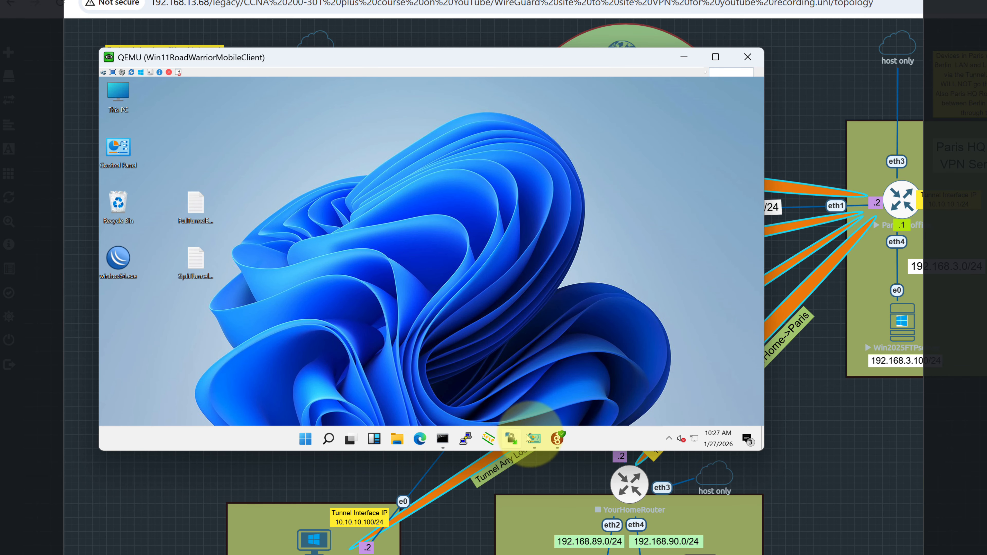
Deactivate the FullTunnelEnver tunnel in WireGuard and check its details.
click(562, 438)
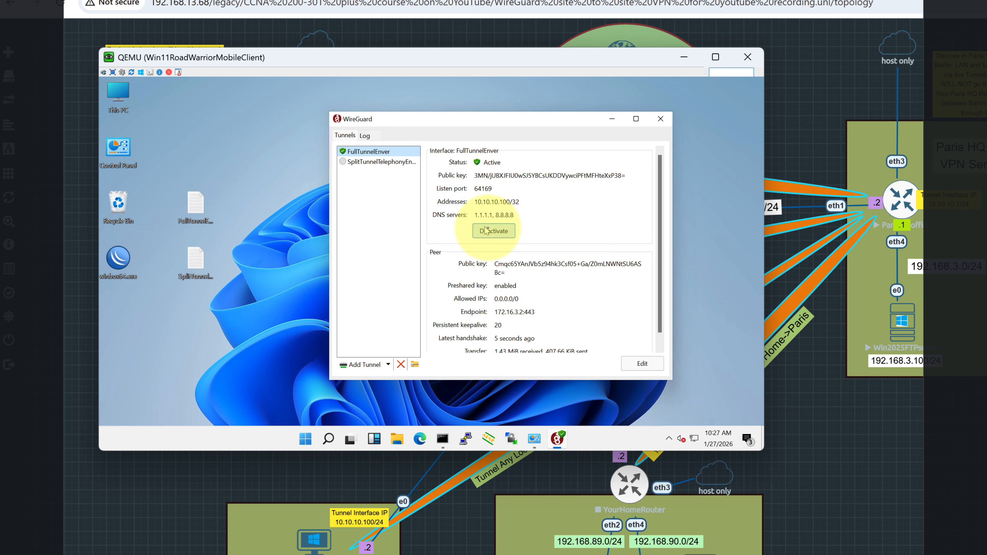
click(492, 218)
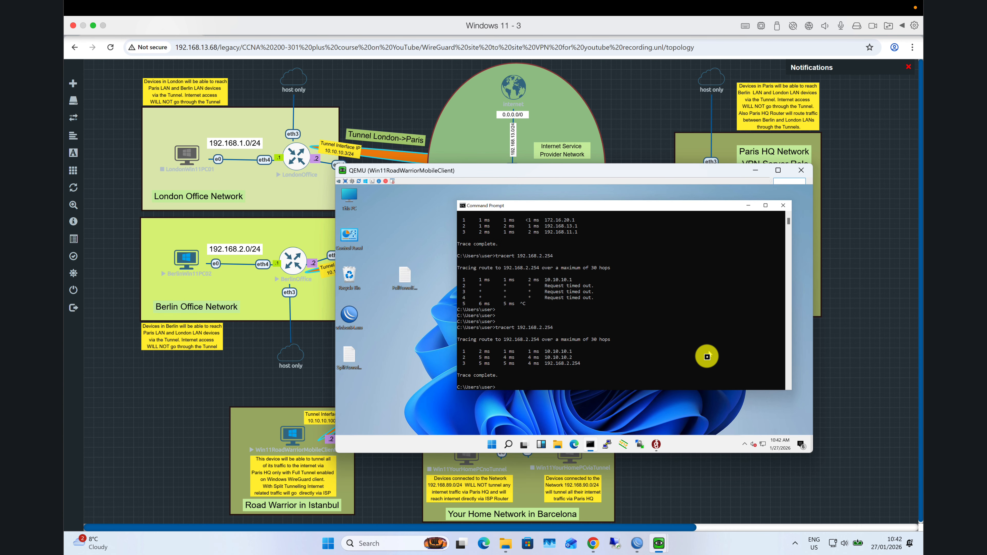
click(654, 413)
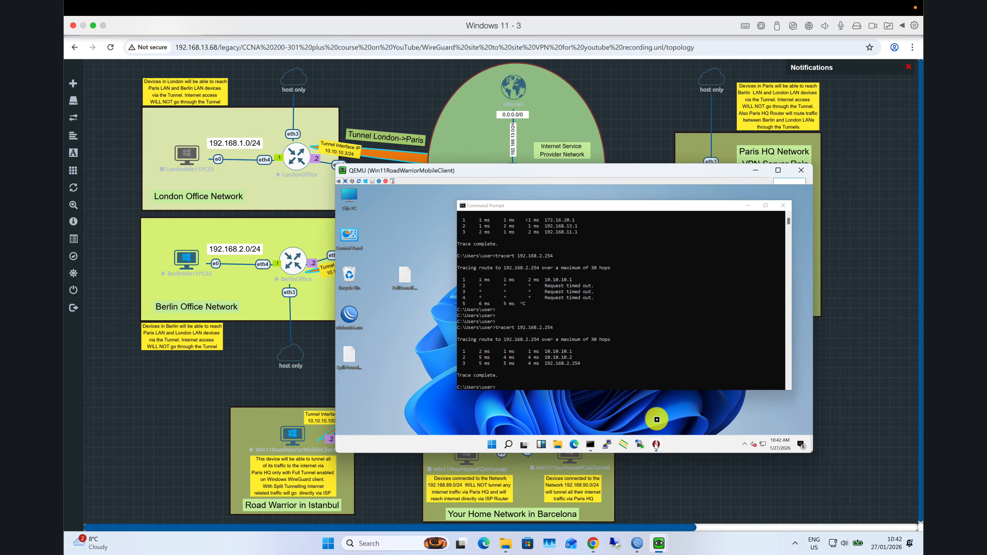
click(472, 244)
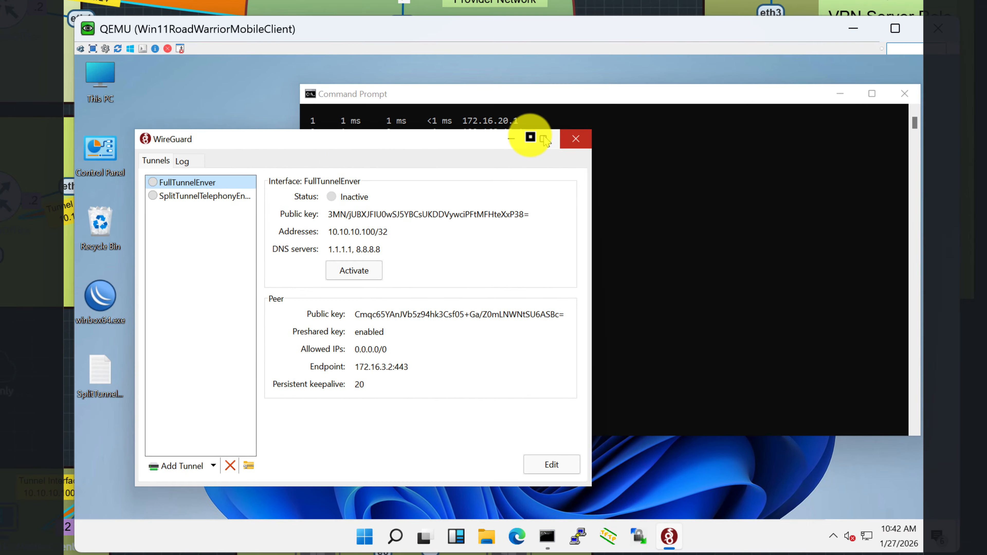
click(513, 141)
Run tracert 192.168.11.1, which completes directly via 172.16.20.1 and 192.168.13.1.
click(610, 393)
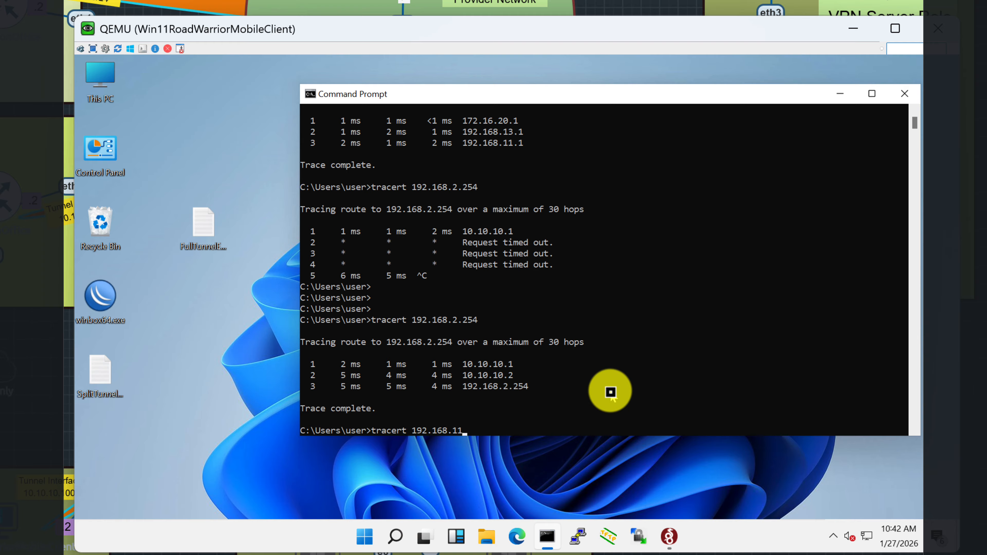
key(Return)
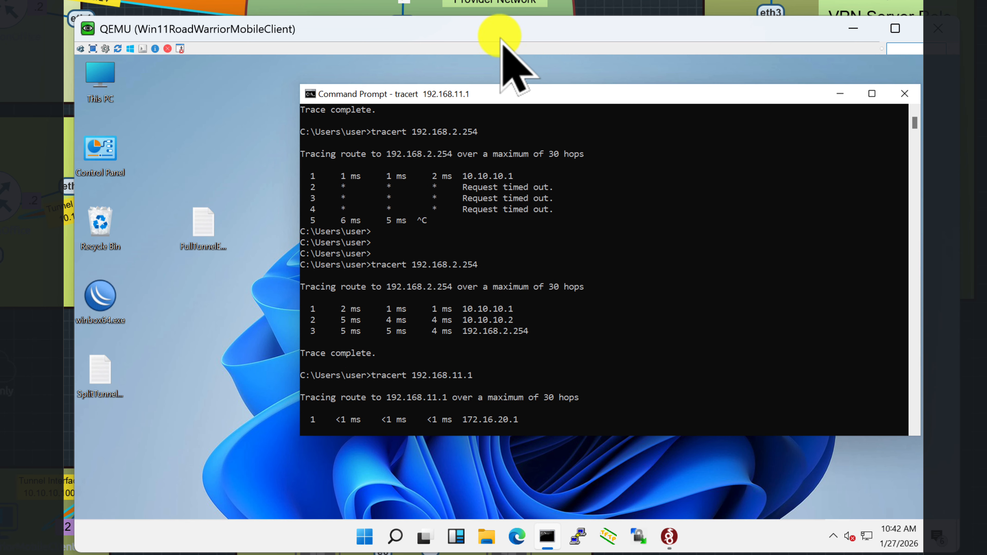
drag(500, 32, 586, 8)
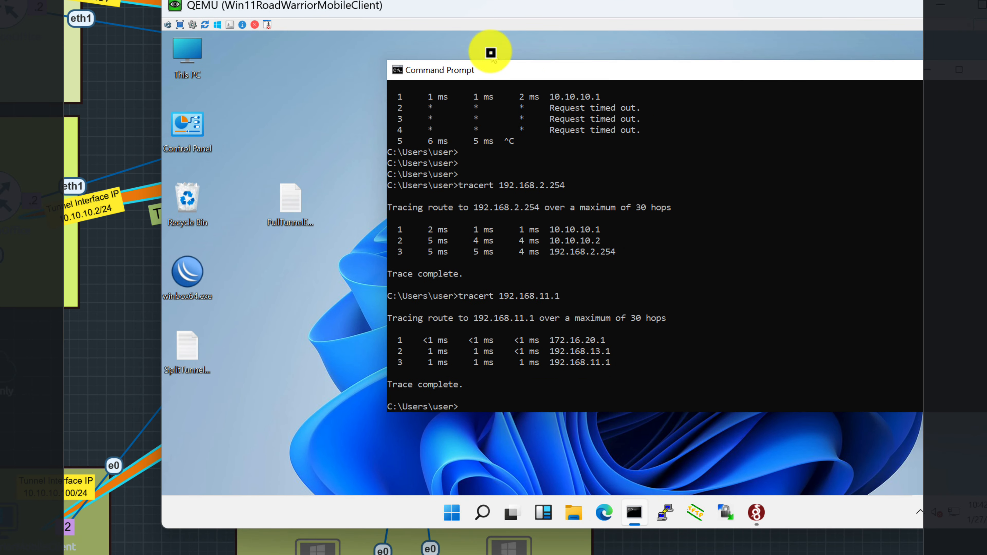
drag(471, 10, 757, 4)
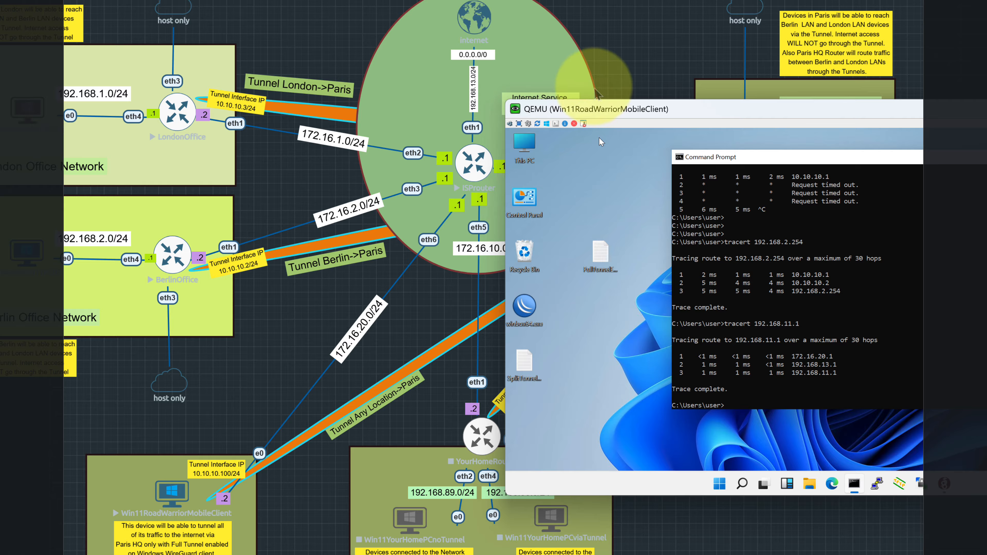
drag(624, 117, 437, 69)
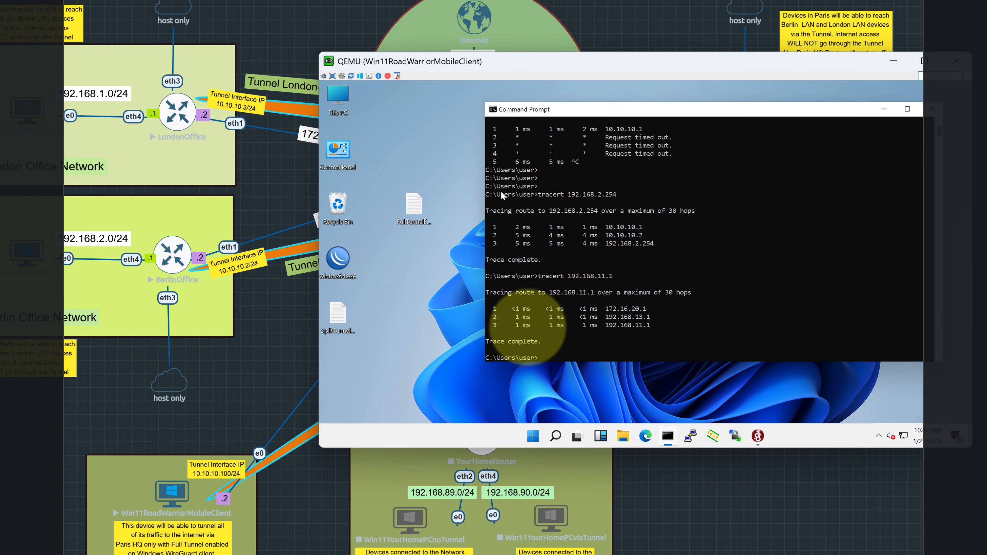
click(756, 436)
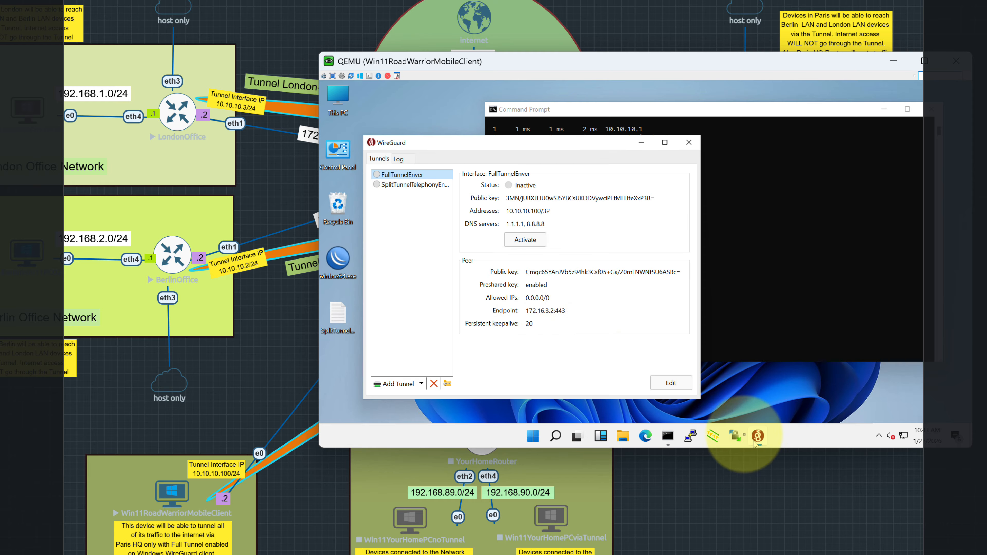
Activate SplitTunnelTelephonyEnver and minimize WireGuard to bring Command Prompt back.
click(418, 185)
click(525, 239)
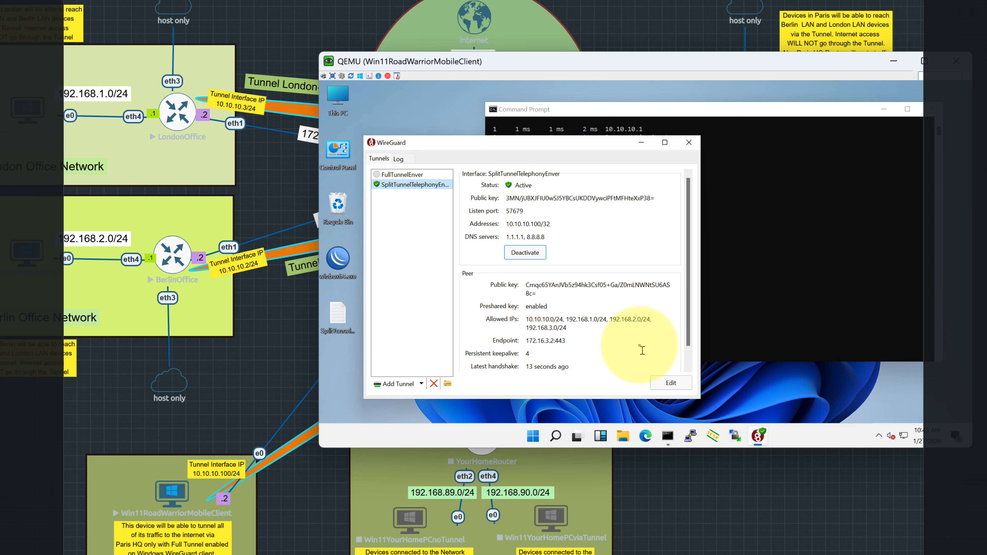
click(642, 144)
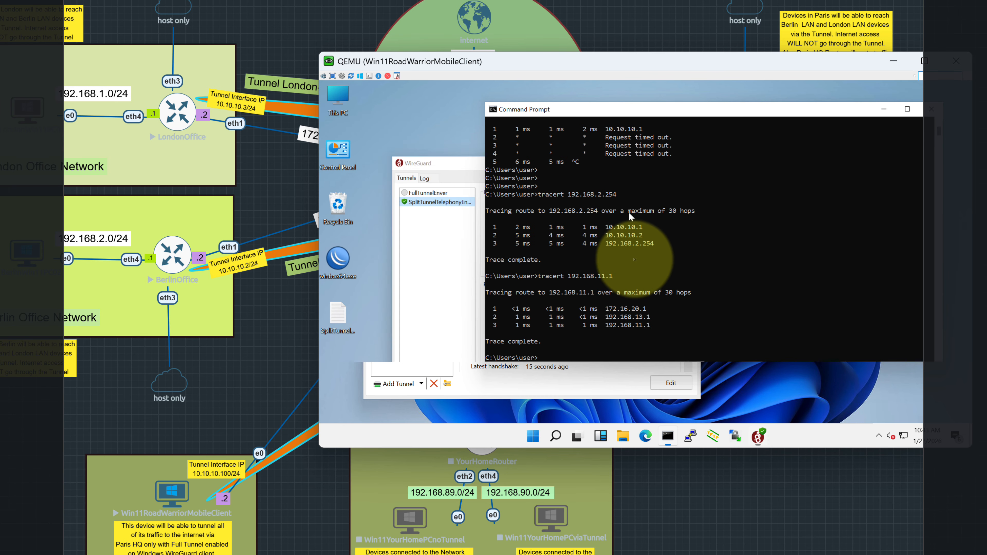
Add blank lines and recall tracert 192.168.11.1 to show it still goes direct.
key(Return)
key(Return)
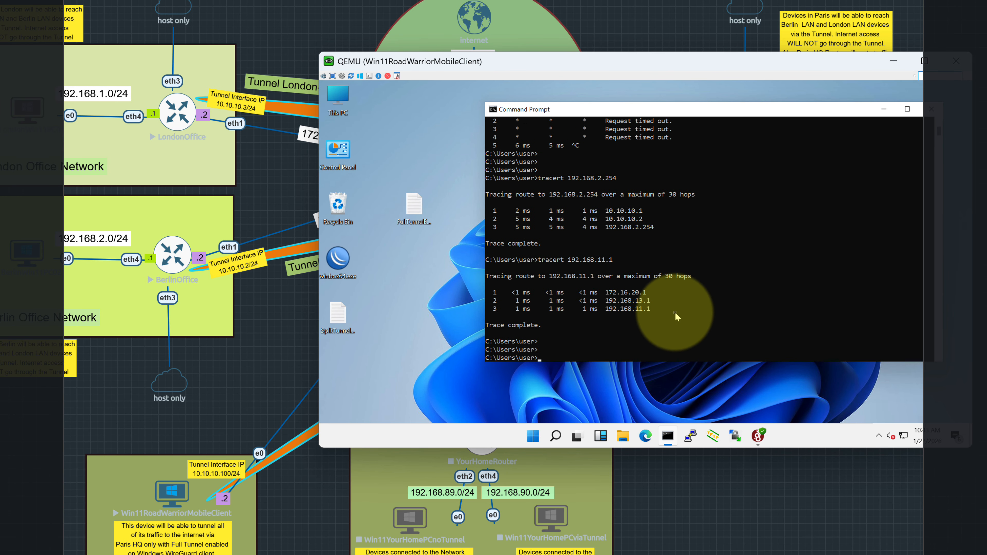
key(Up)
key(Return)
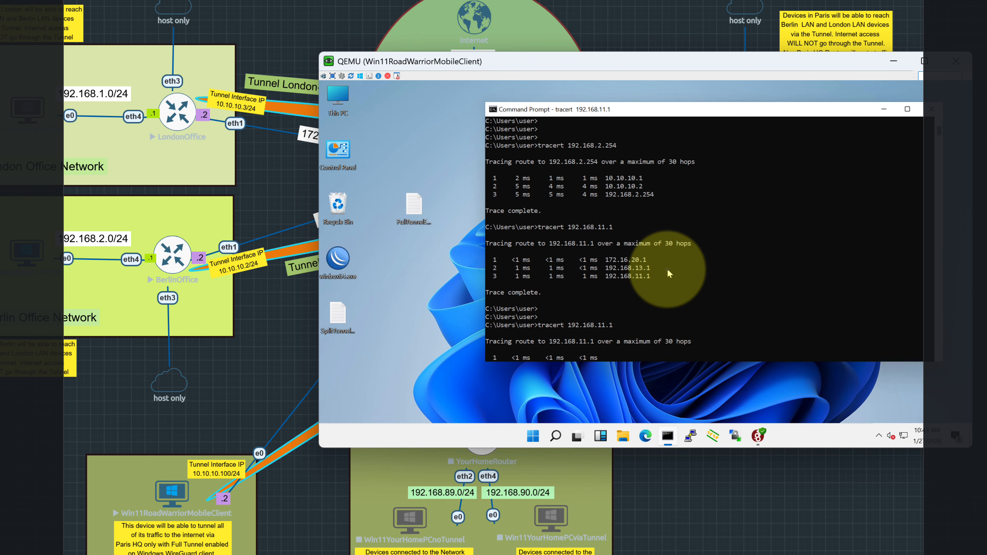
drag(557, 64, 716, 82)
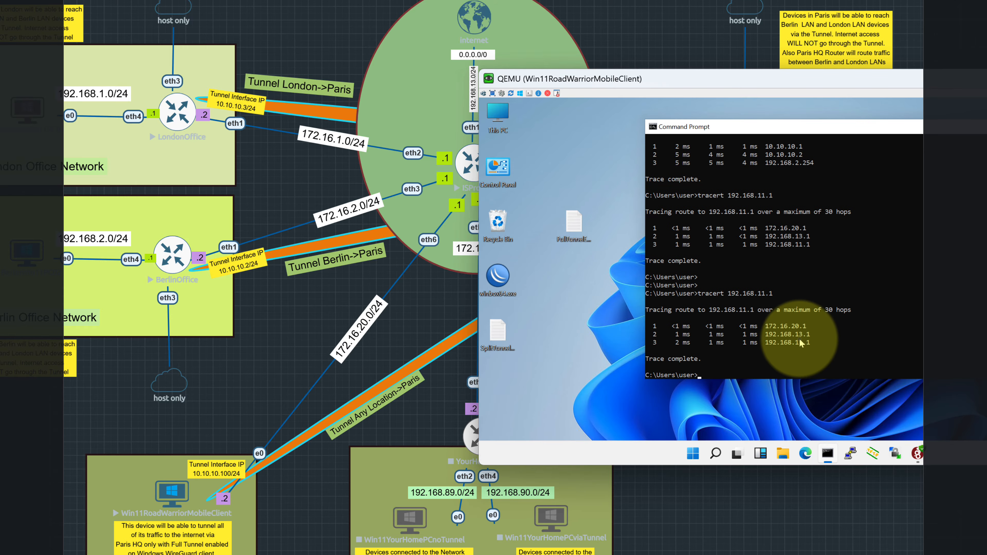
drag(637, 80, 583, 335)
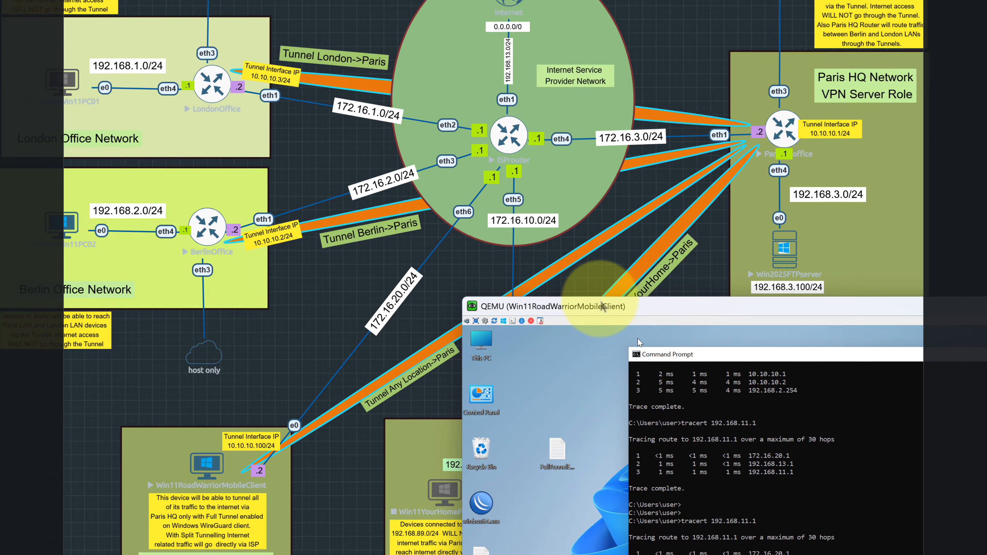
drag(601, 302, 580, 294)
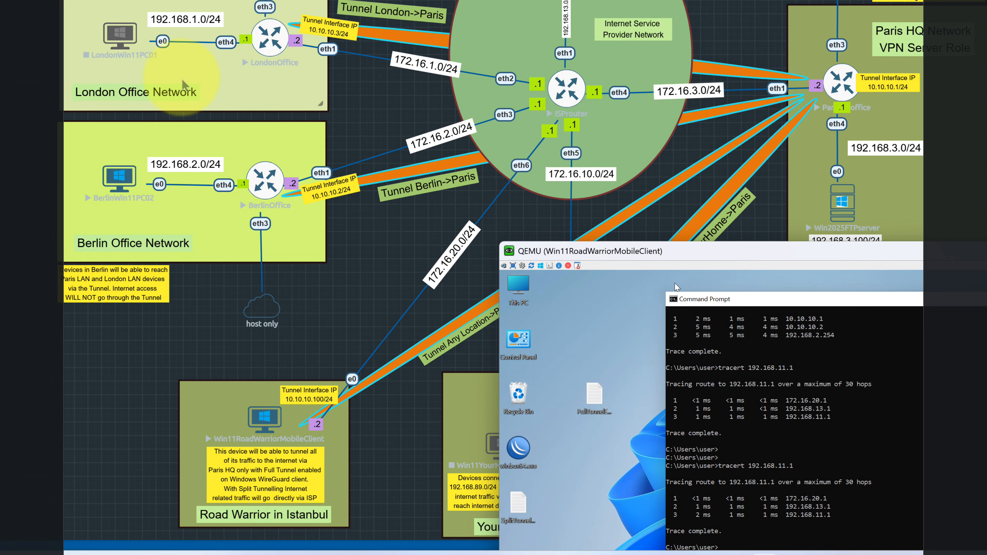
drag(785, 252, 880, 223)
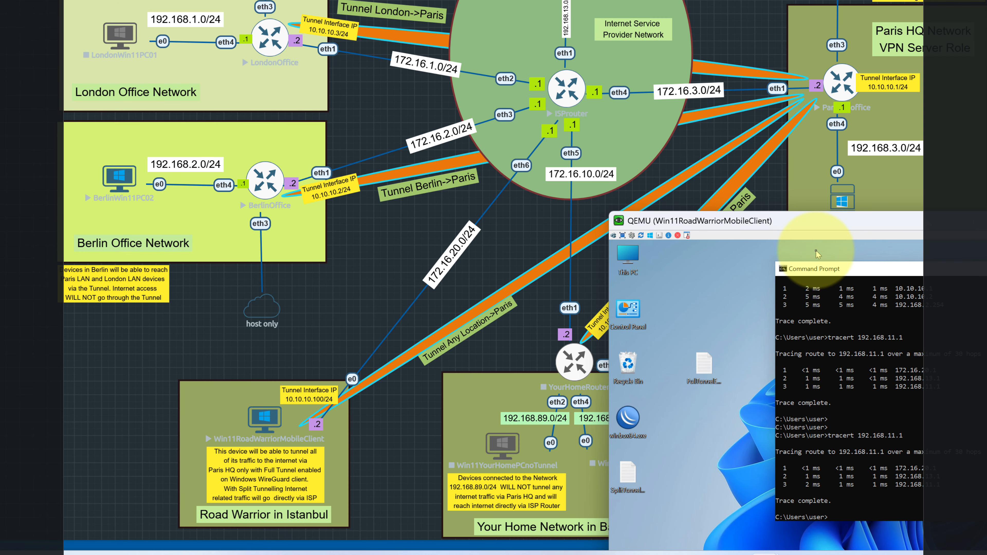
drag(819, 220, 722, 119)
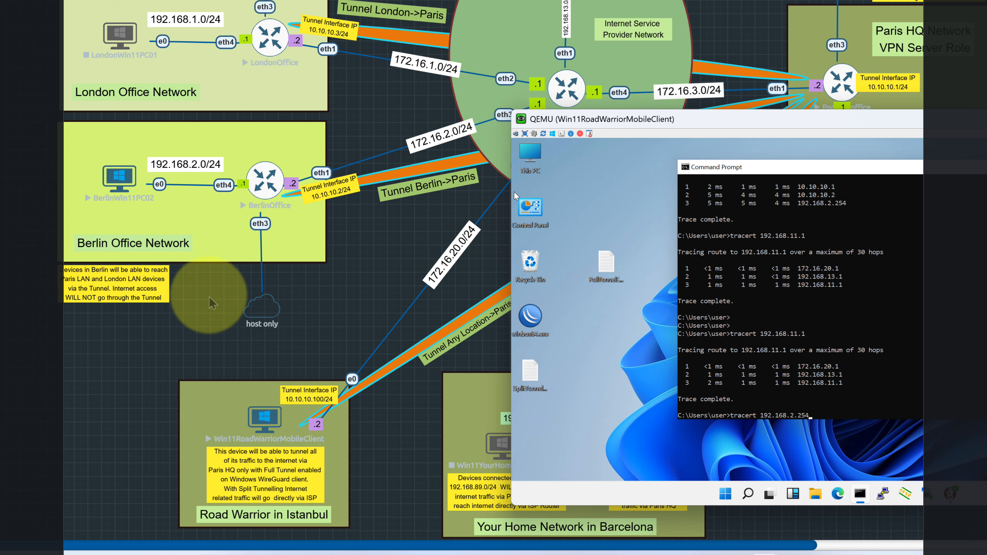
Trace 192.168.2.254 through the 10.10.10.1 tunnel hop.
key(Return)
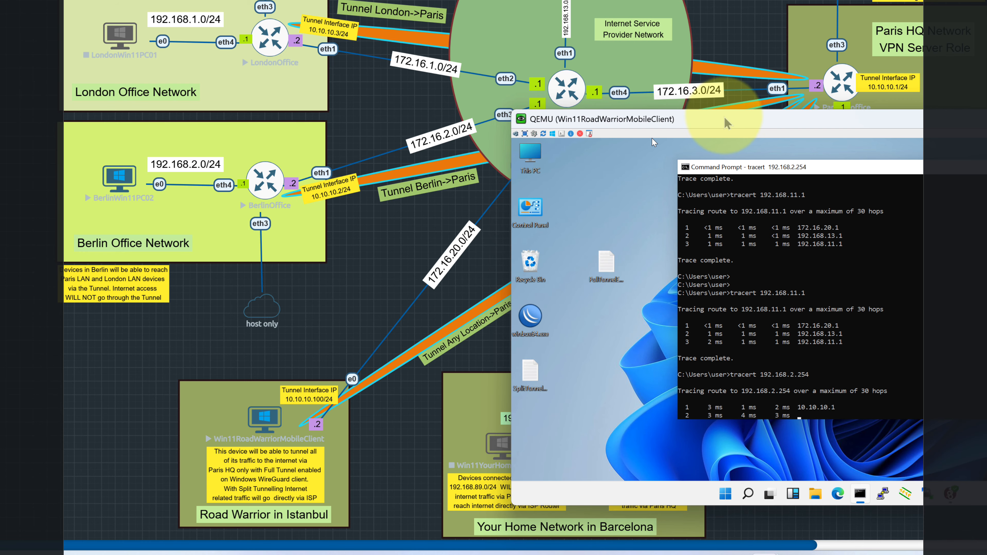
drag(726, 124, 830, 92)
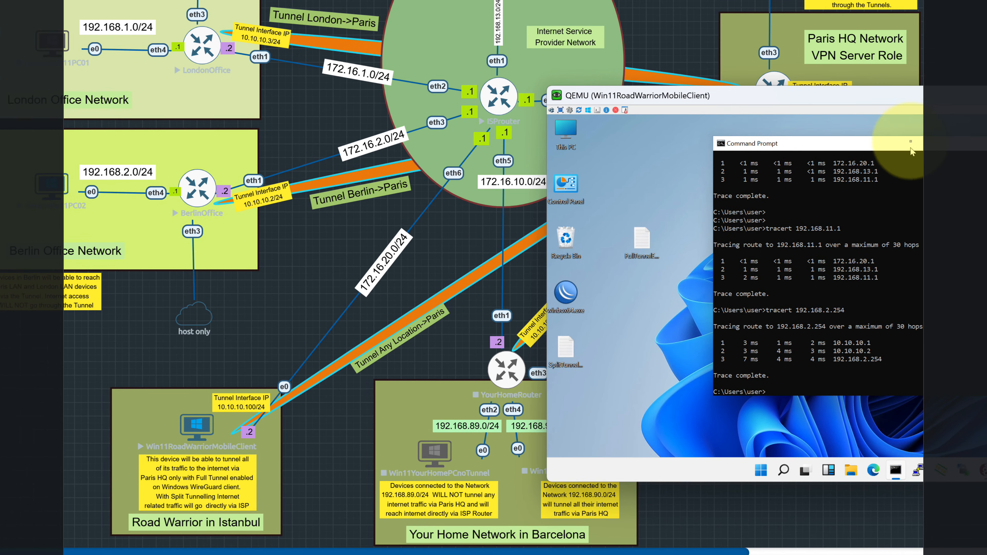
drag(896, 96, 889, 145)
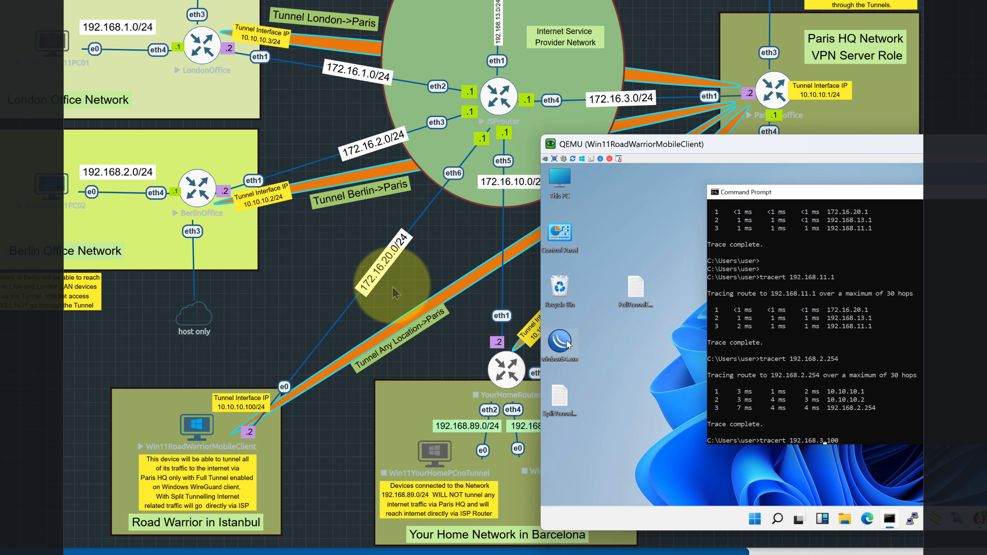
Trace the Paris server 192.168.3.100 through the 10.10.10.1 tunnel hop.
key(Return)
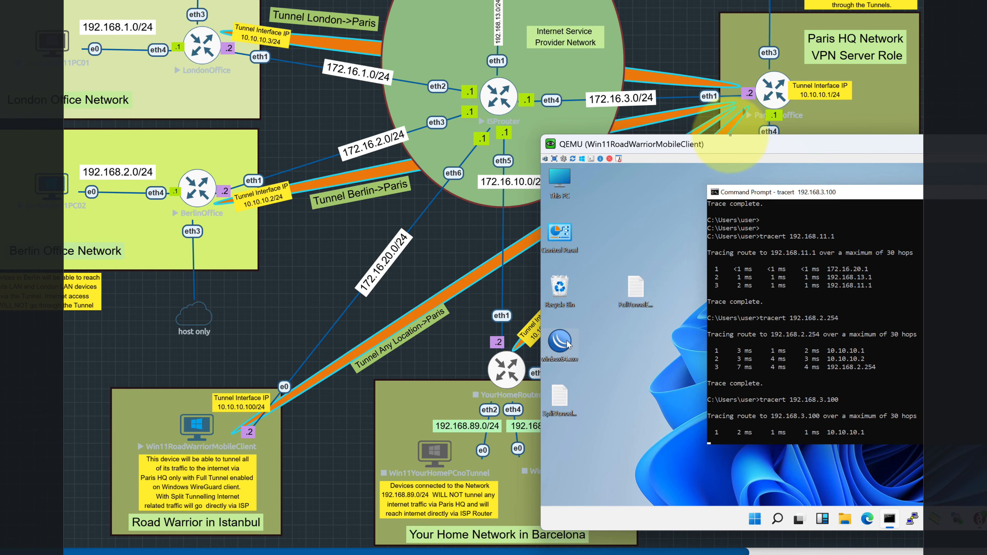
drag(739, 145, 801, 116)
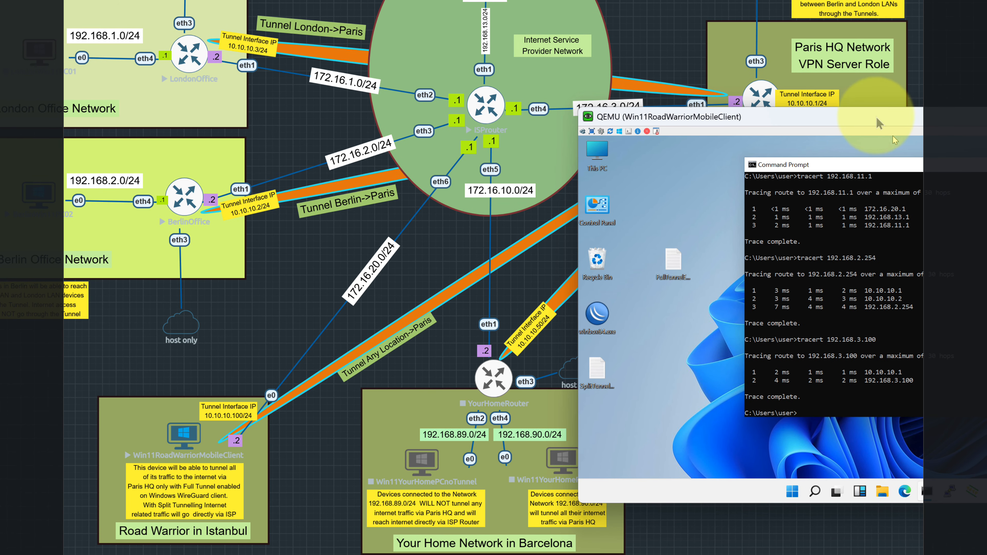
drag(882, 122, 864, 206)
drag(846, 305, 815, 80)
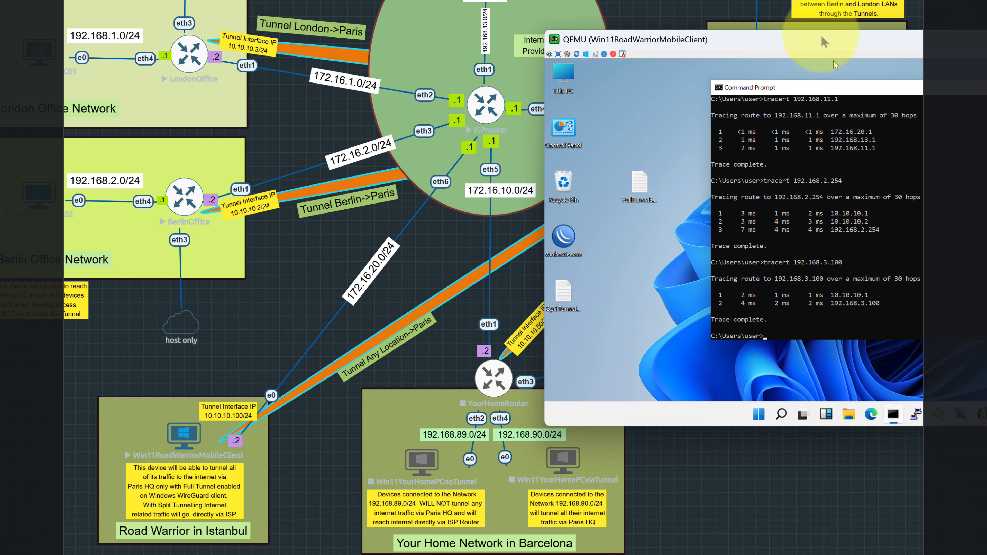
drag(820, 41, 310, 0)
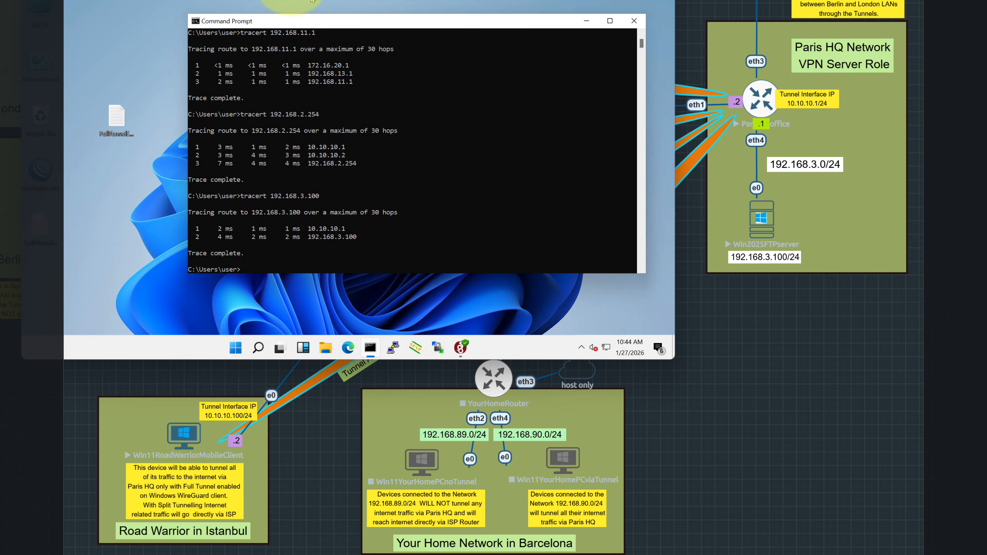
Show WireGuard's active SplitTunnelTelephonyEnver with its four allowed subnets beside the diagram.
click(586, 20)
click(460, 347)
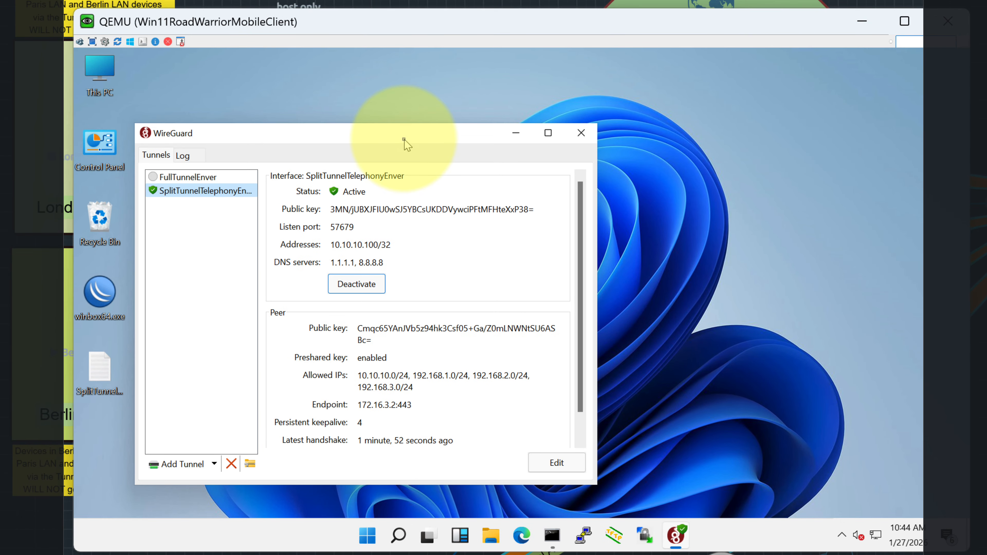
drag(404, 140, 557, 118)
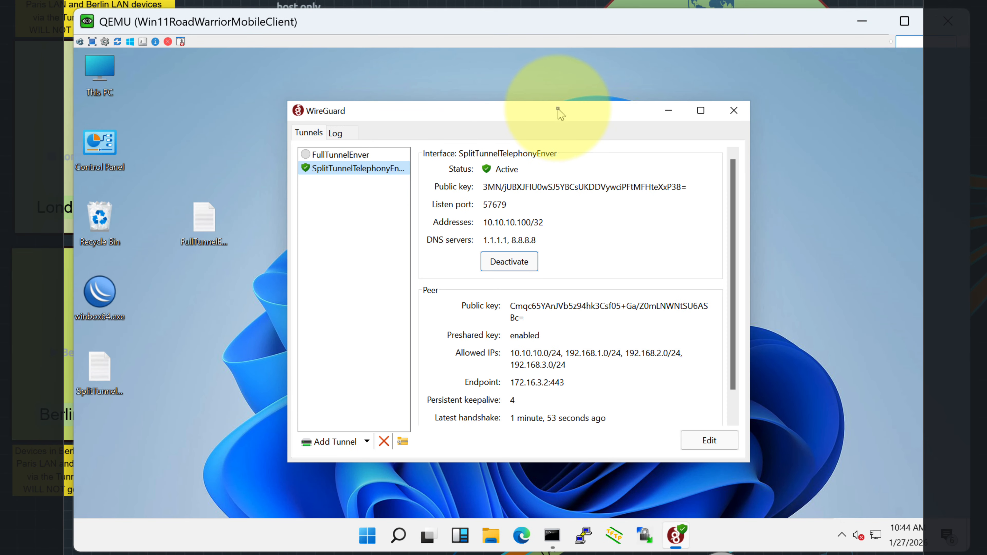
drag(566, 35, 846, 152)
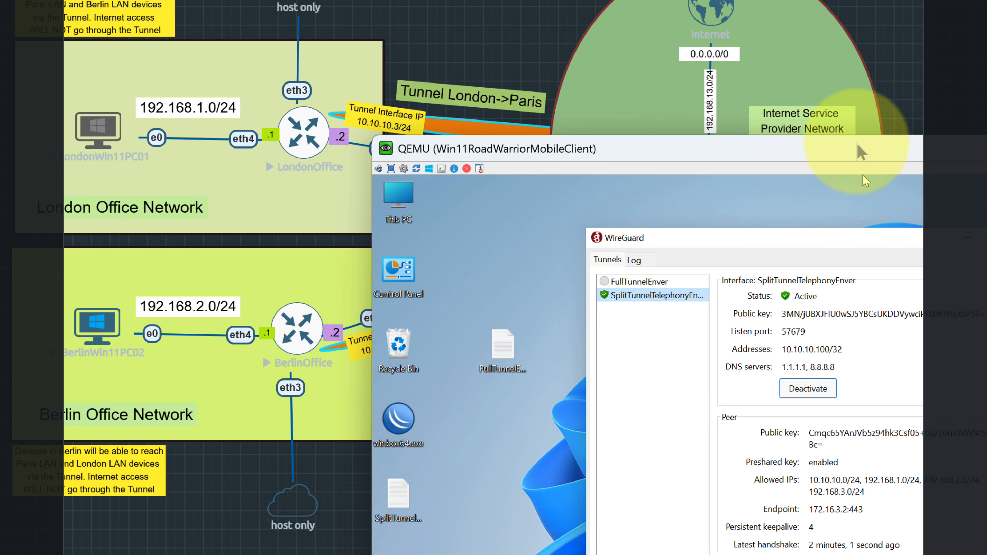
drag(859, 143, 986, 233)
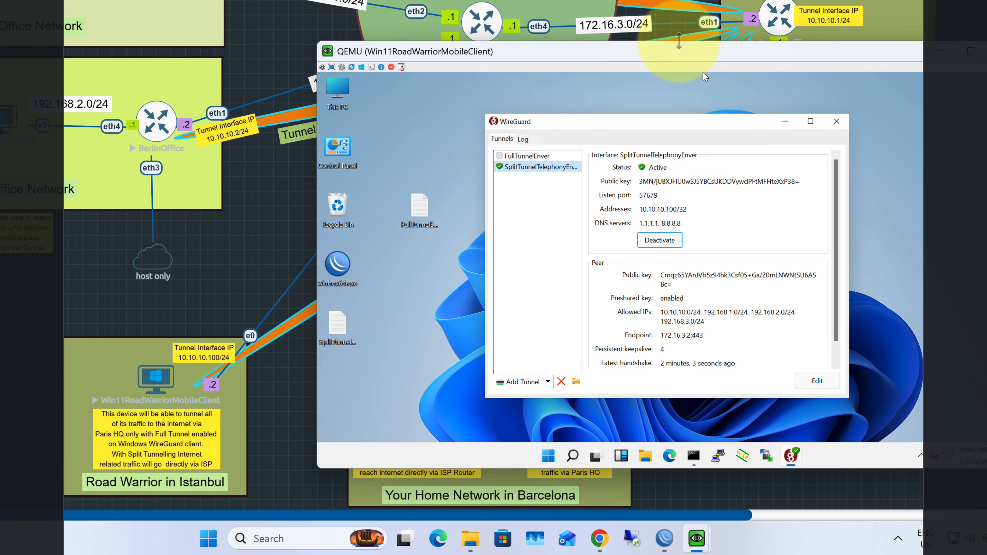
drag(839, 154, 880, 152)
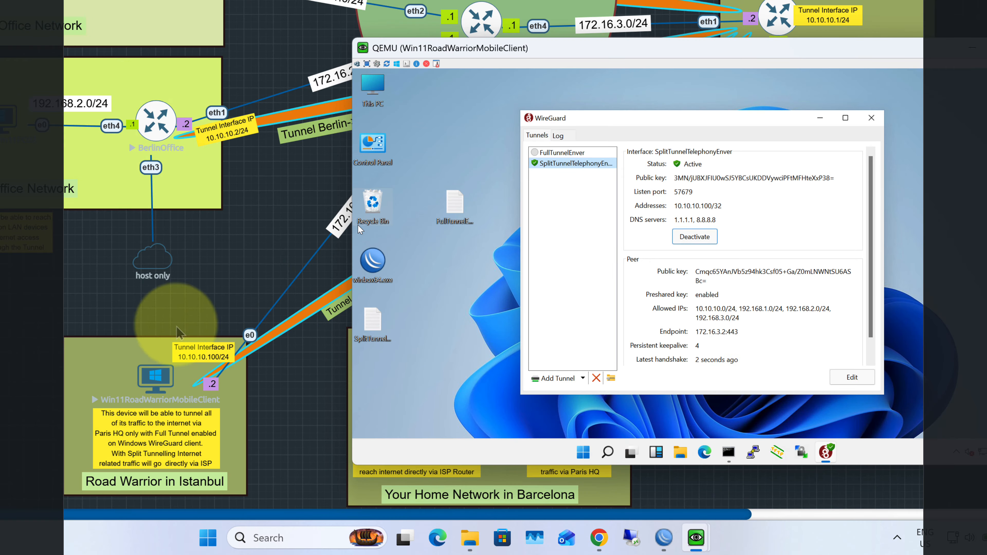
drag(452, 55, 514, 57)
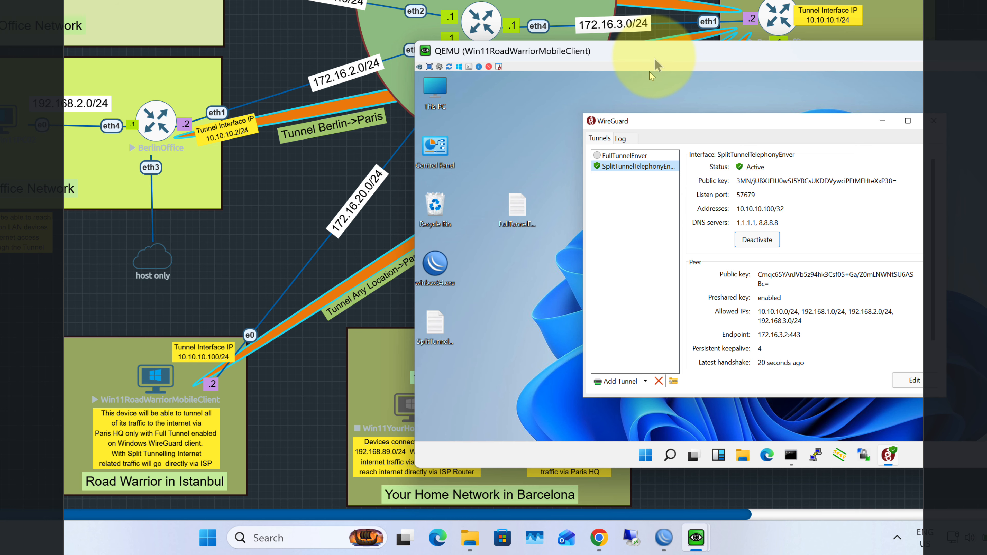
drag(655, 59, 596, 84)
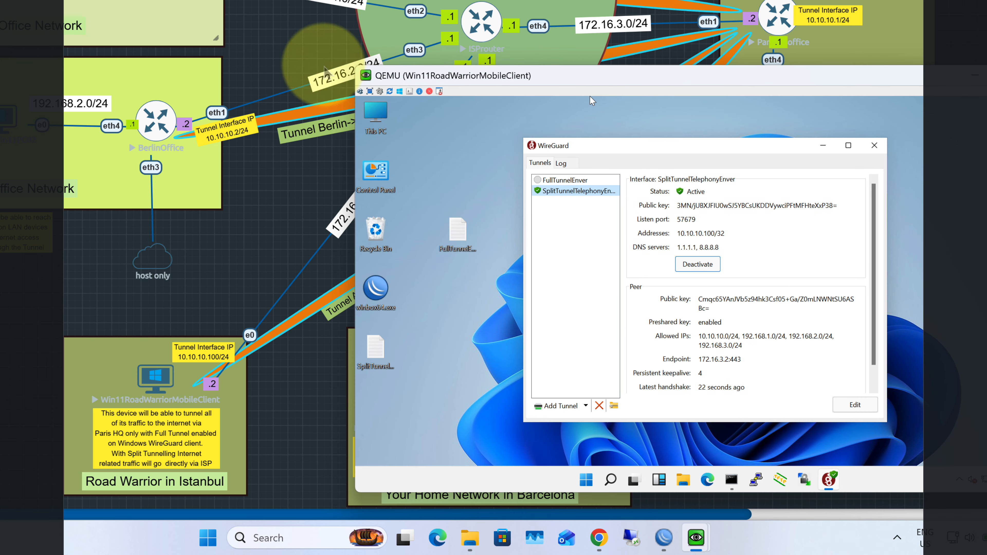